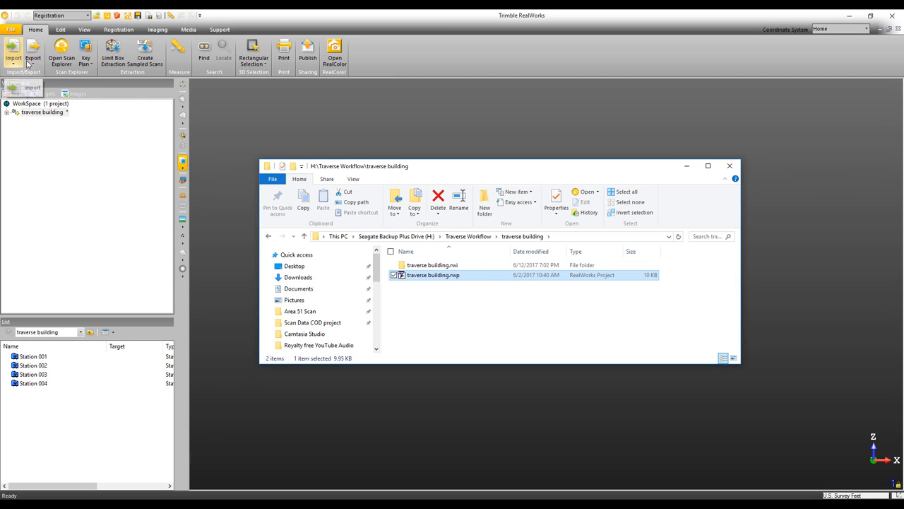
# Create sampled scans for Stations 001 to 004, sampling by step at 5 pixels and compressing the TZF scans
pyautogui.click(688, 167)
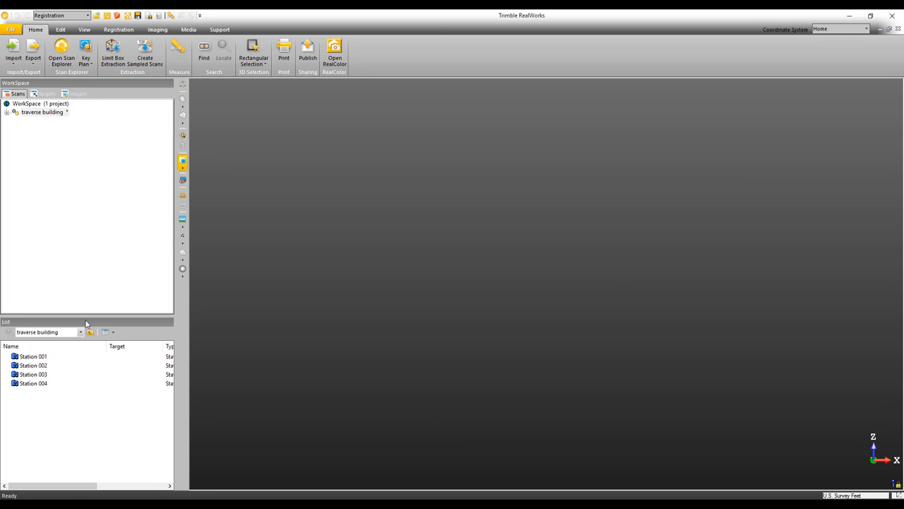
pyautogui.moveTo(40, 417); pyautogui.dragTo(65, 353)
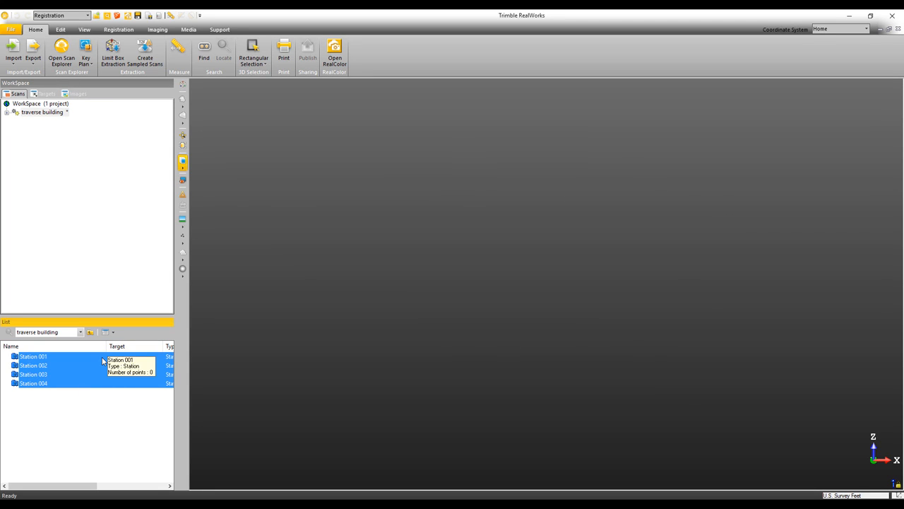
pyautogui.click(144, 57)
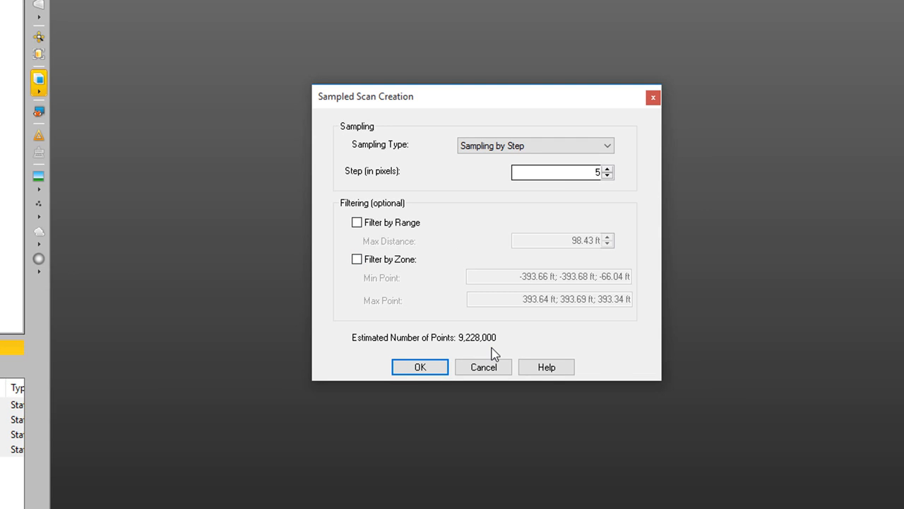
pyautogui.click(424, 364)
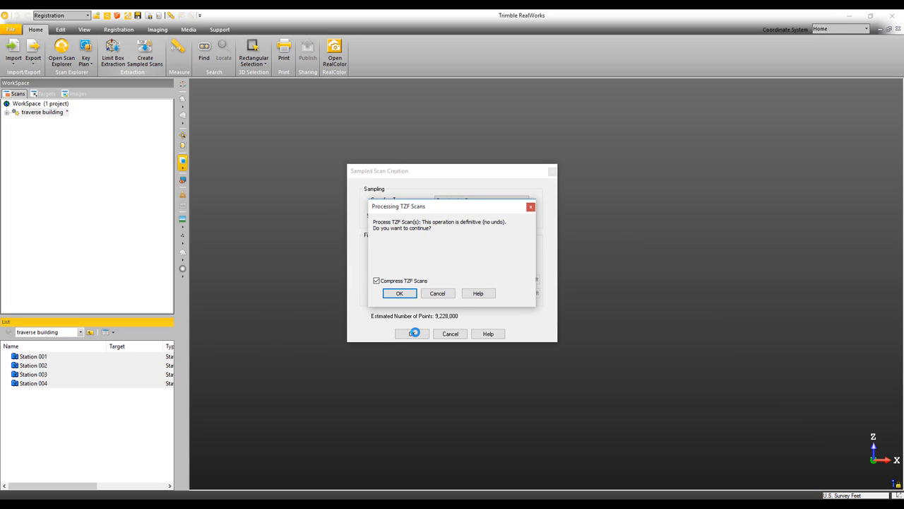
pyautogui.click(399, 294)
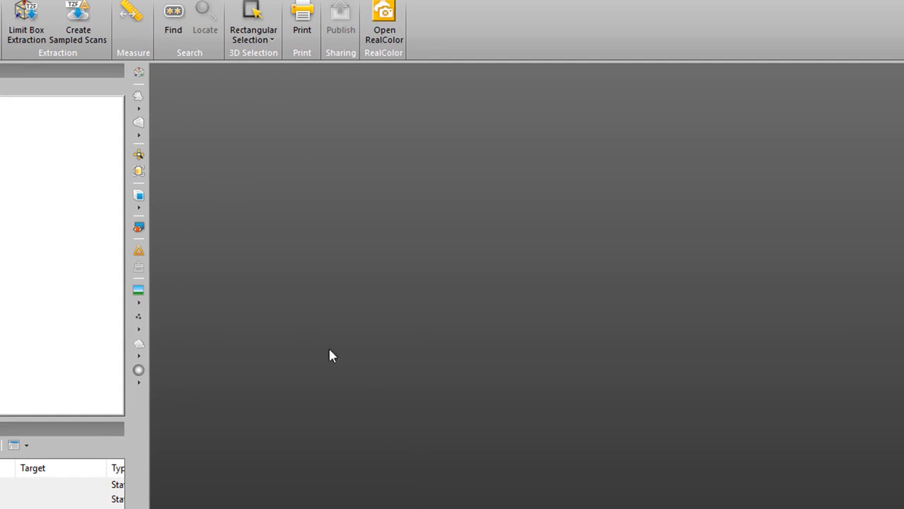
# Color the sampled point cloud by station and inspect it from above
pyautogui.click(139, 155)
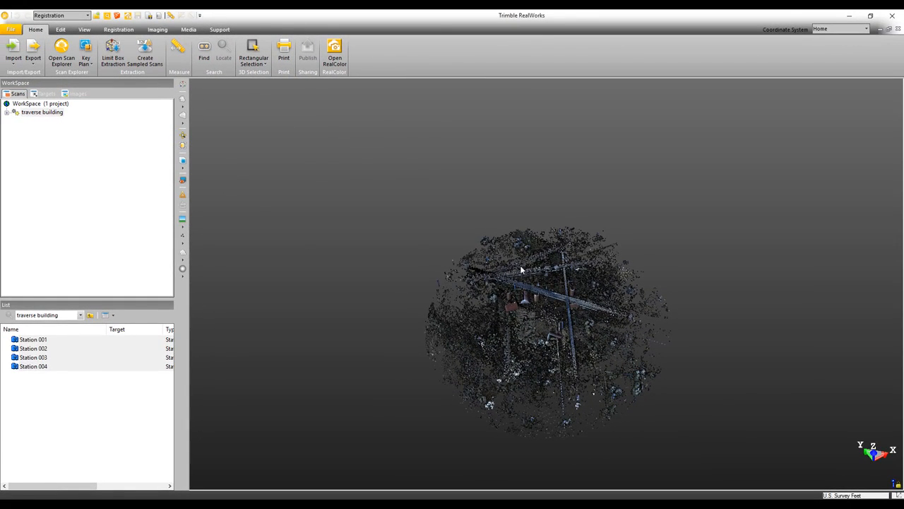
pyautogui.moveTo(515, 323); pyautogui.dragTo(548, 336)
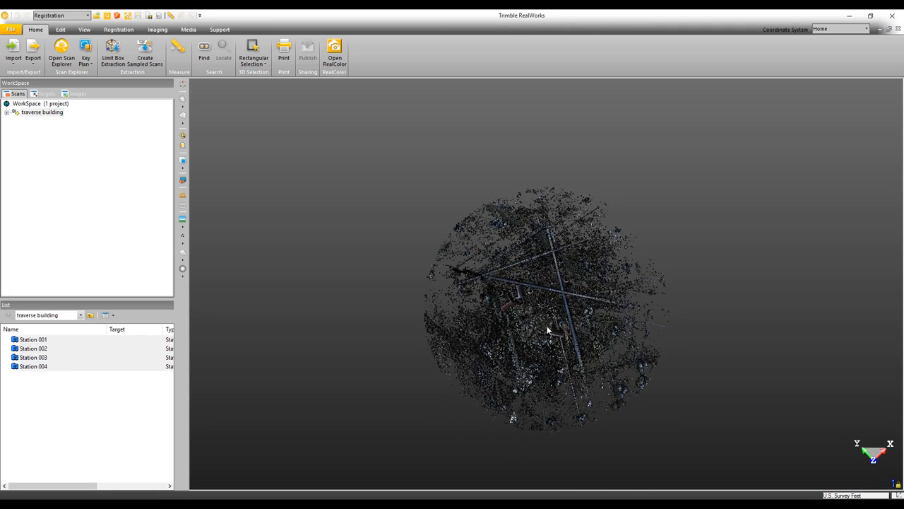
pyautogui.scroll(2, 538, 305)
pyautogui.scroll(3, 538, 305)
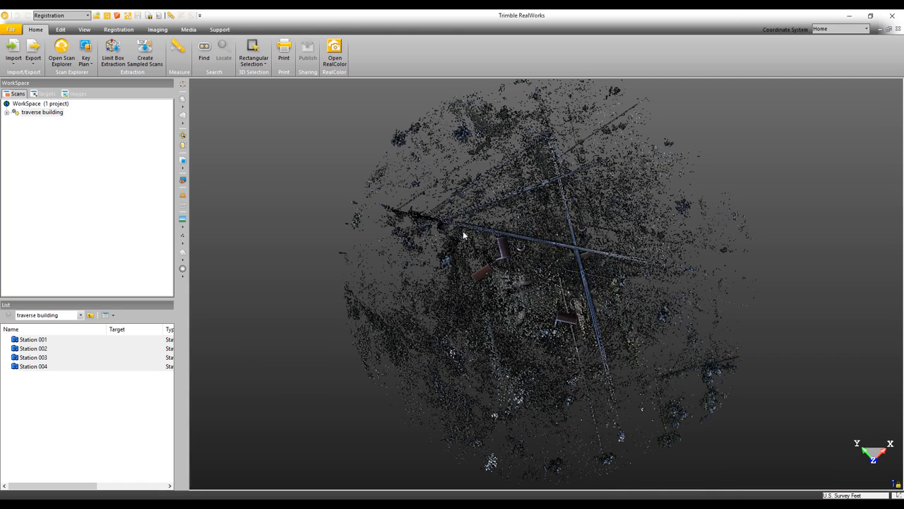
pyautogui.click(183, 220)
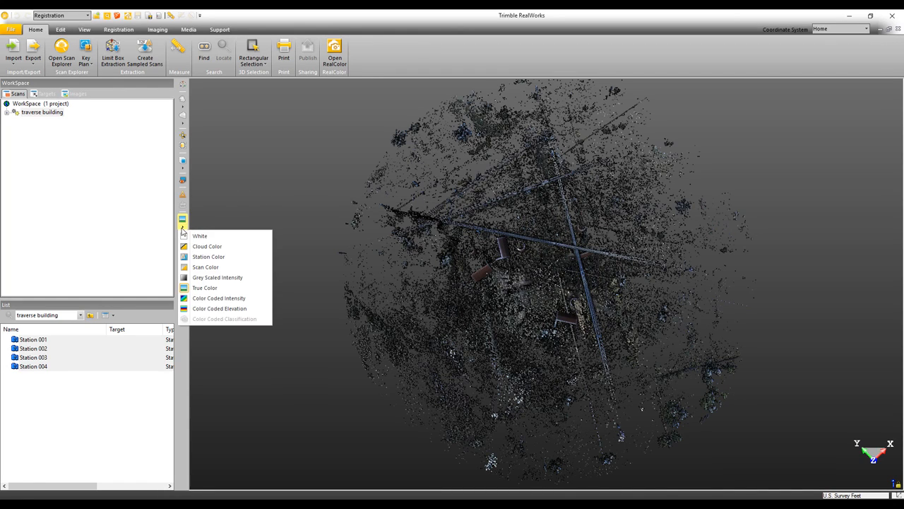
pyautogui.click(233, 258)
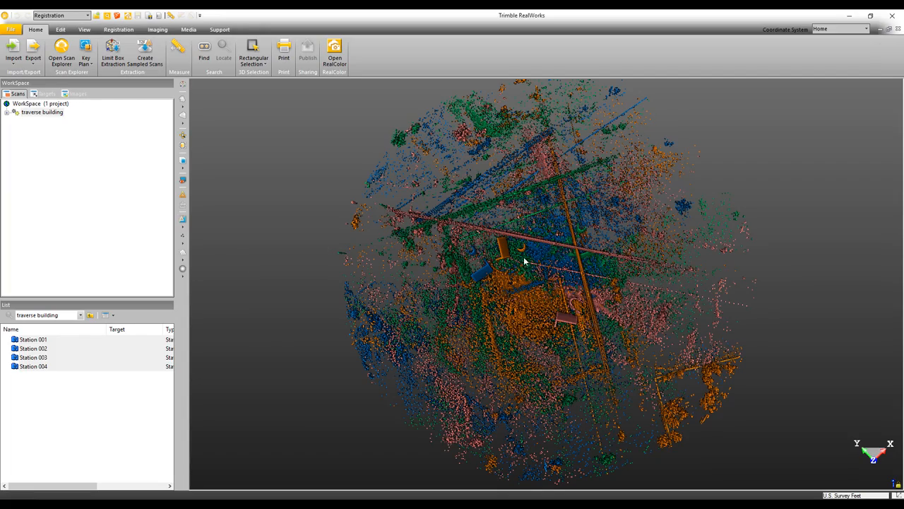
pyautogui.moveTo(519, 326)
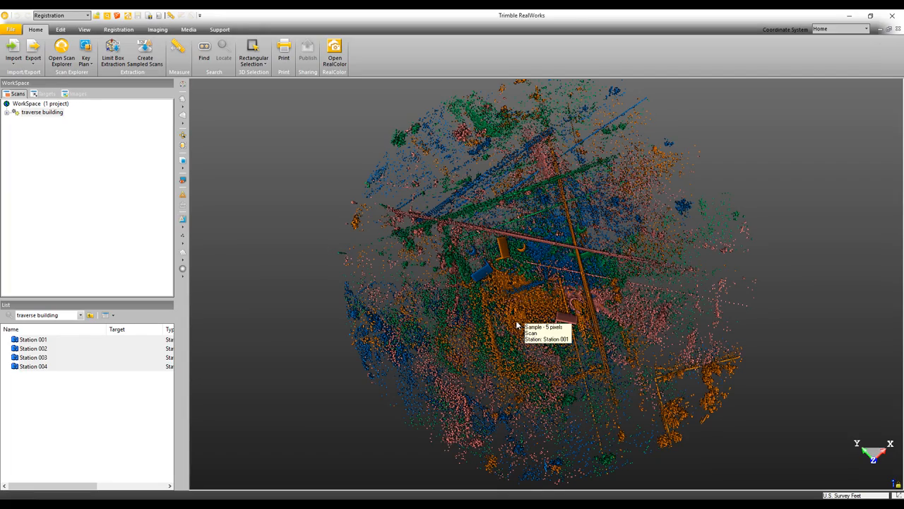
pyautogui.scroll(5, 485, 289)
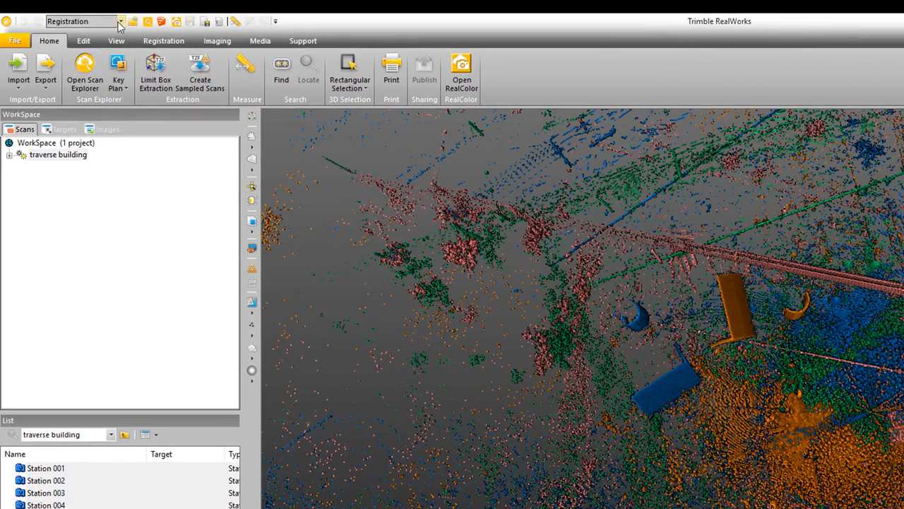
# Start Station Setup for the whole traverse building project and enlarge the area showing its setup steps
pyautogui.click(122, 23)
pyautogui.click(123, 24)
pyautogui.click(165, 41)
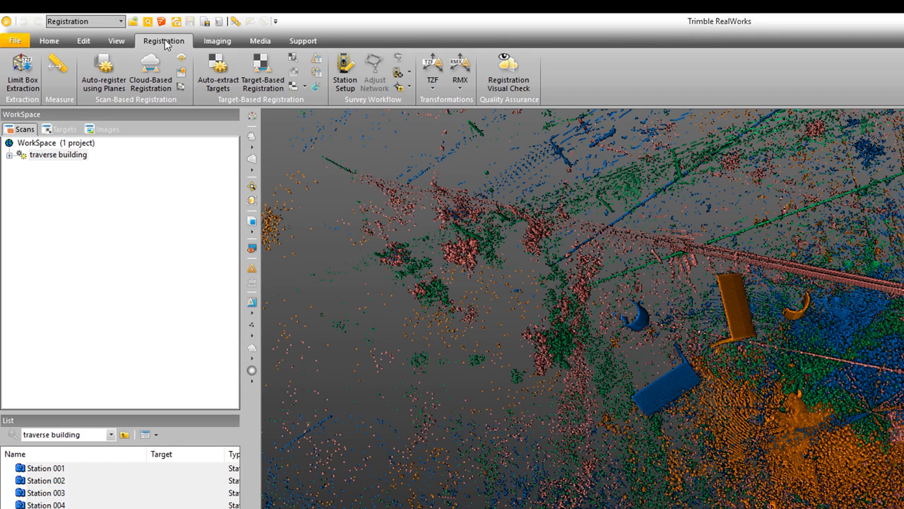
pyautogui.click(57, 155)
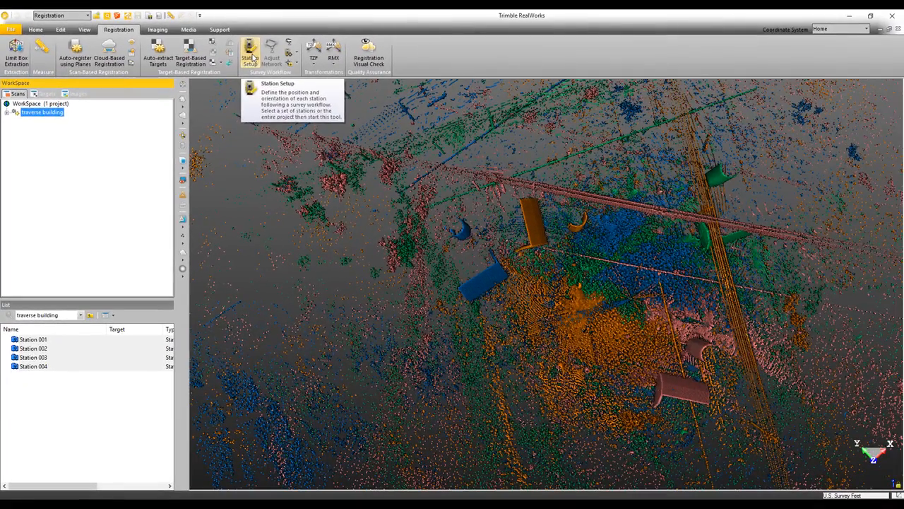
pyautogui.click(349, 79)
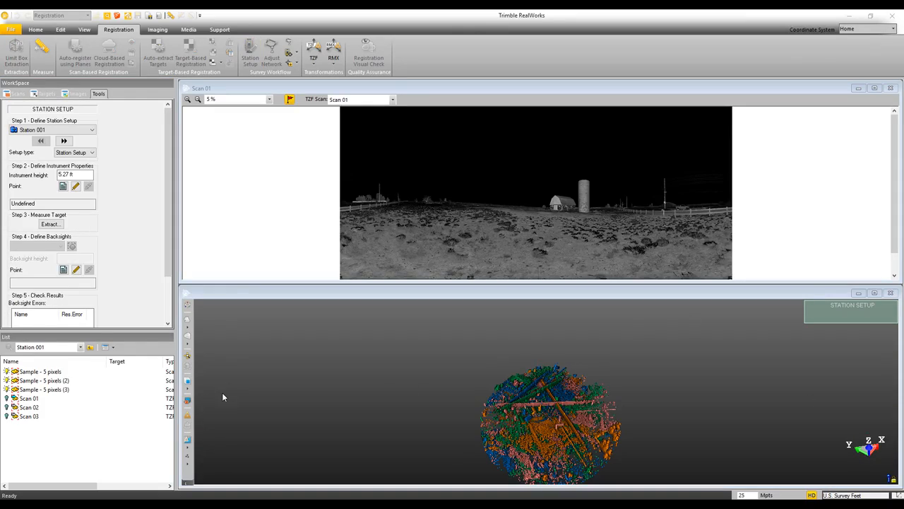
pyautogui.moveTo(59, 330); pyautogui.dragTo(62, 423)
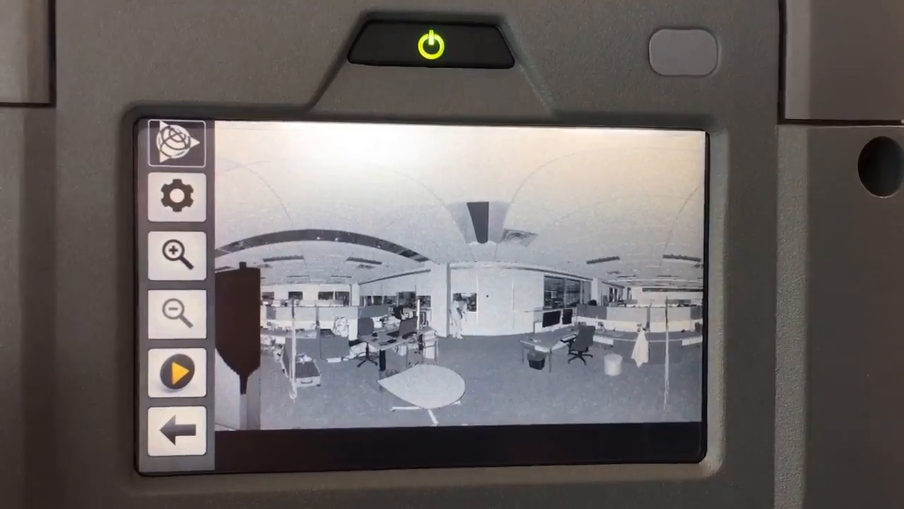
pyautogui.click(177, 195)
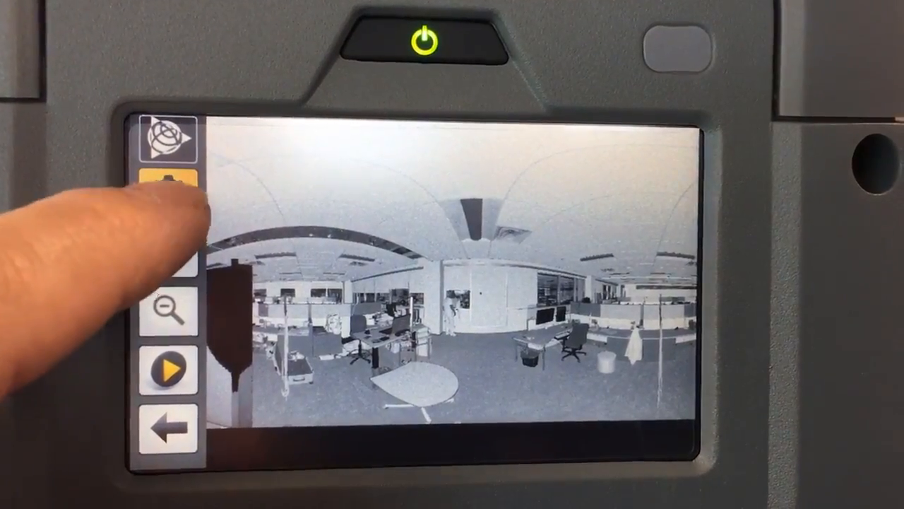
pyautogui.click(240, 247)
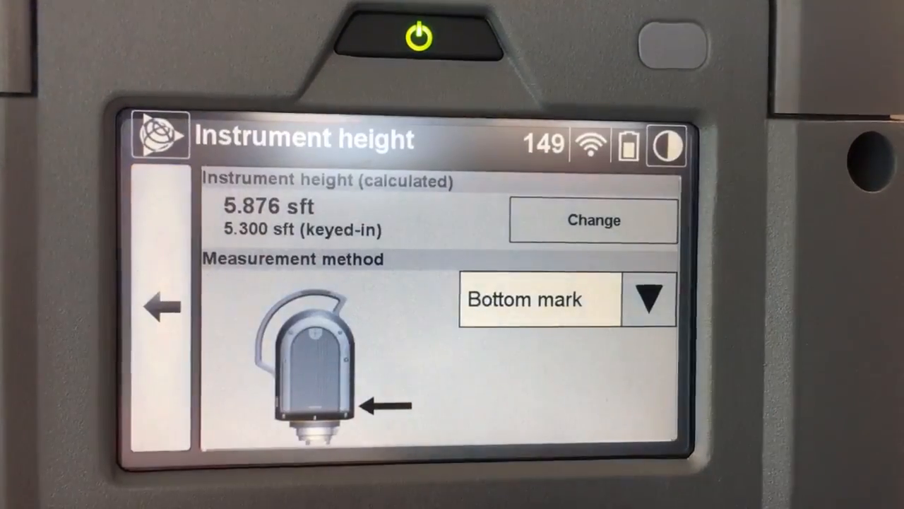
pyautogui.click(645, 292)
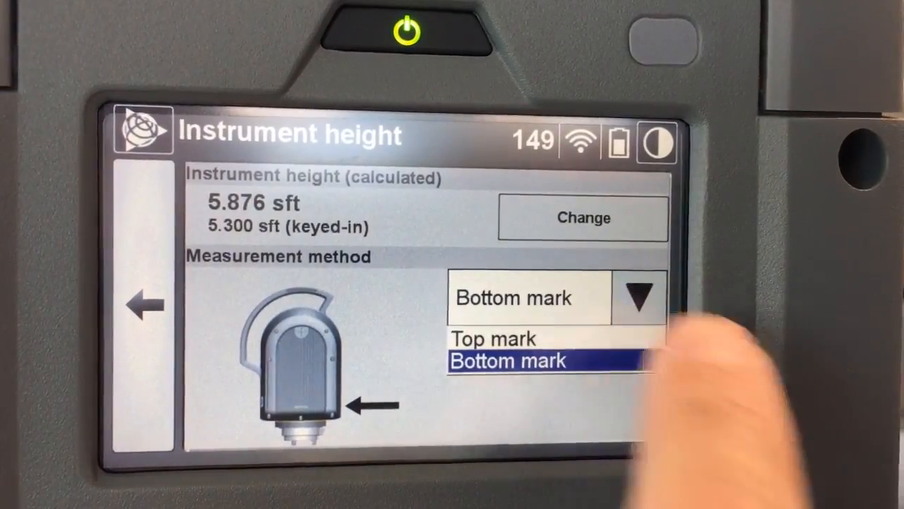
pyautogui.click(634, 361)
pyautogui.click(581, 216)
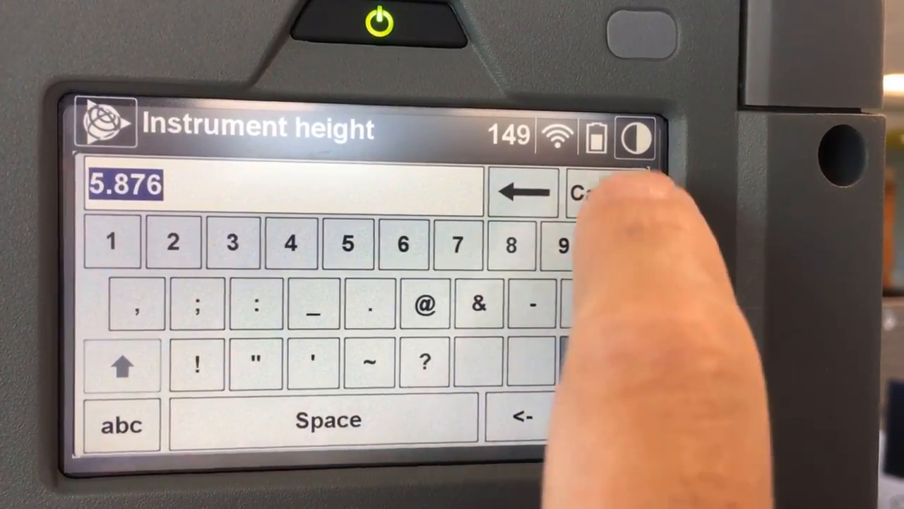
pyautogui.click(609, 194)
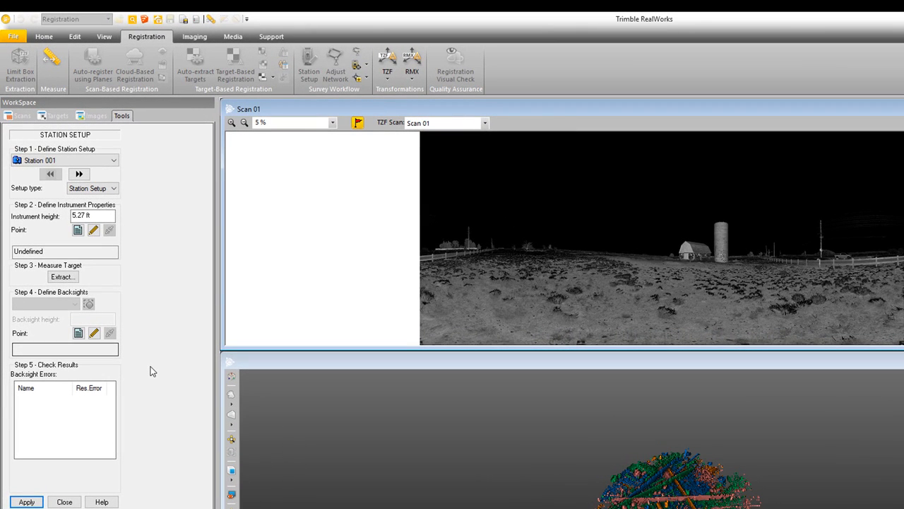
# Choose Station 001 as the station to define, with Station Setup as its setup type
pyautogui.click(116, 164)
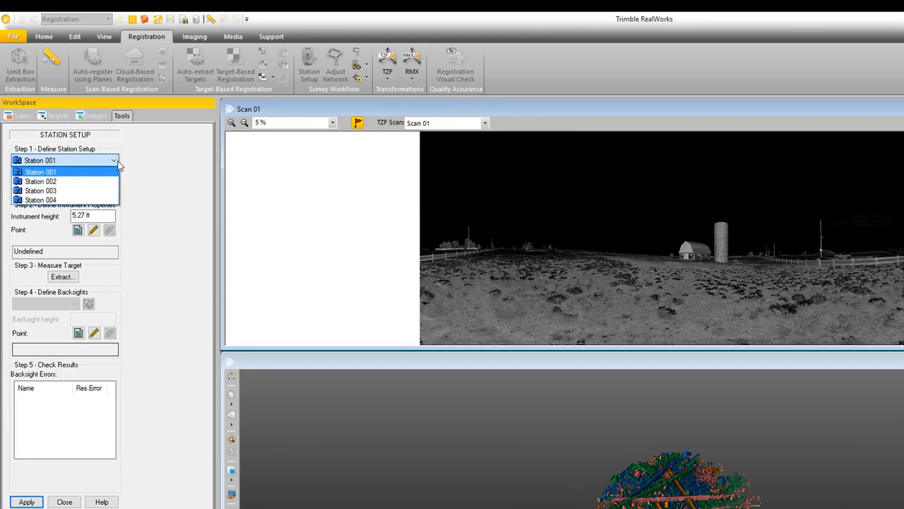
pyautogui.click(79, 174)
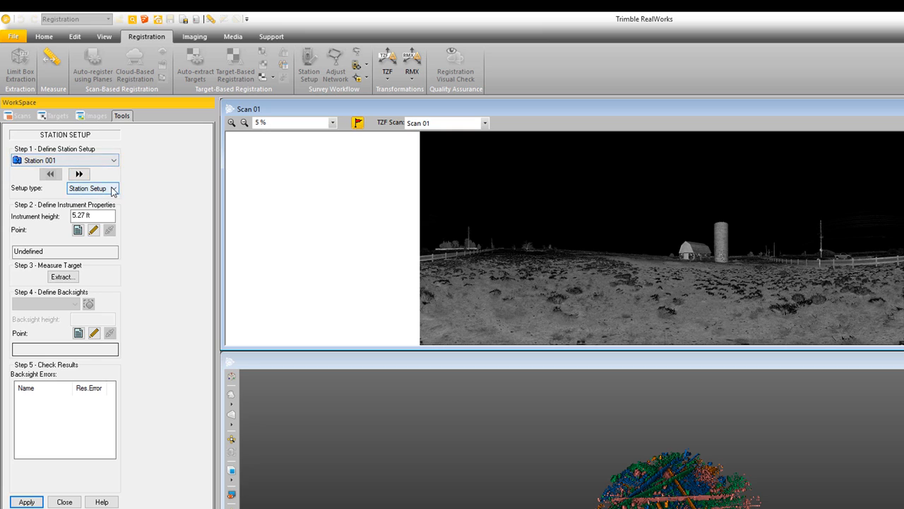
pyautogui.click(114, 189)
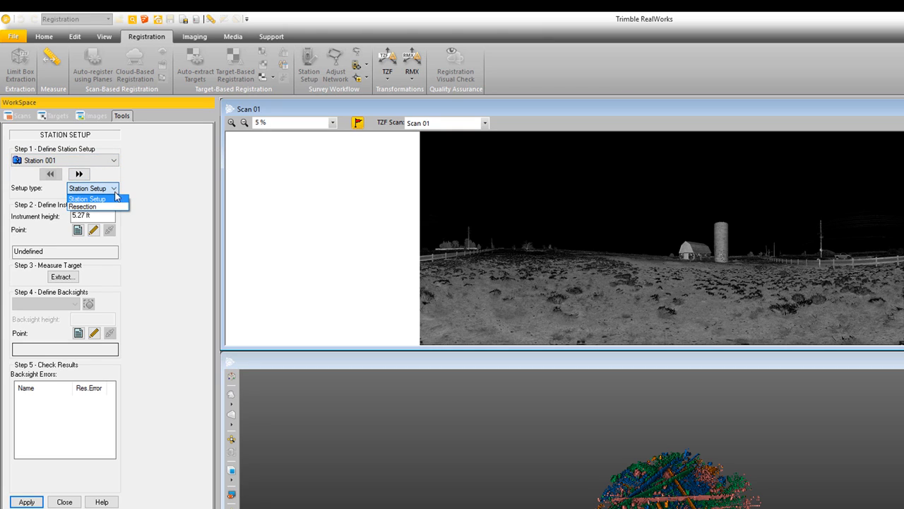
pyautogui.click(113, 200)
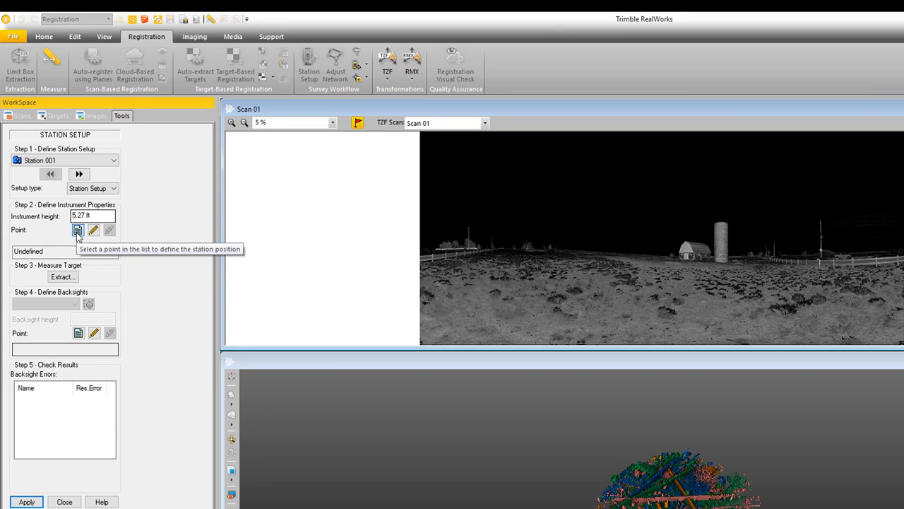
# Create topo point ST 001 at 5000.00 ft; 10000.00 ft; 100.00 ft as the position of Station 001
pyautogui.click(77, 231)
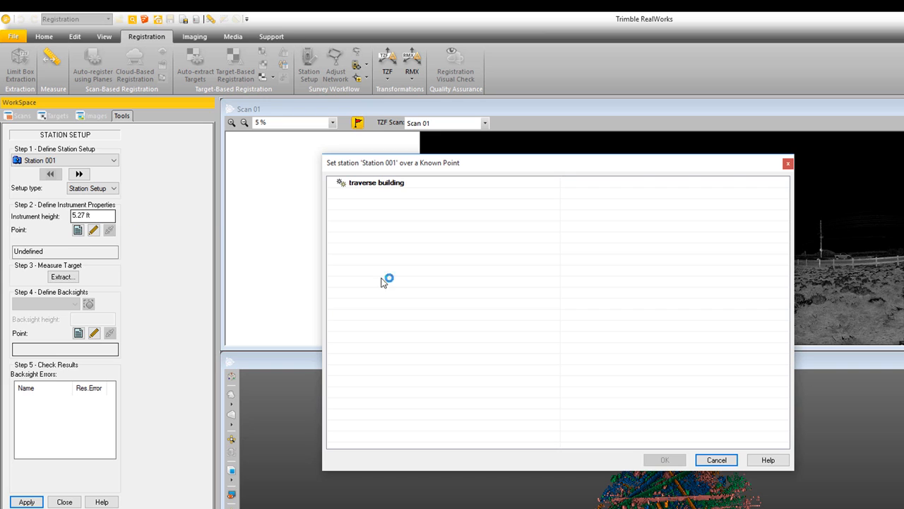
pyautogui.click(716, 460)
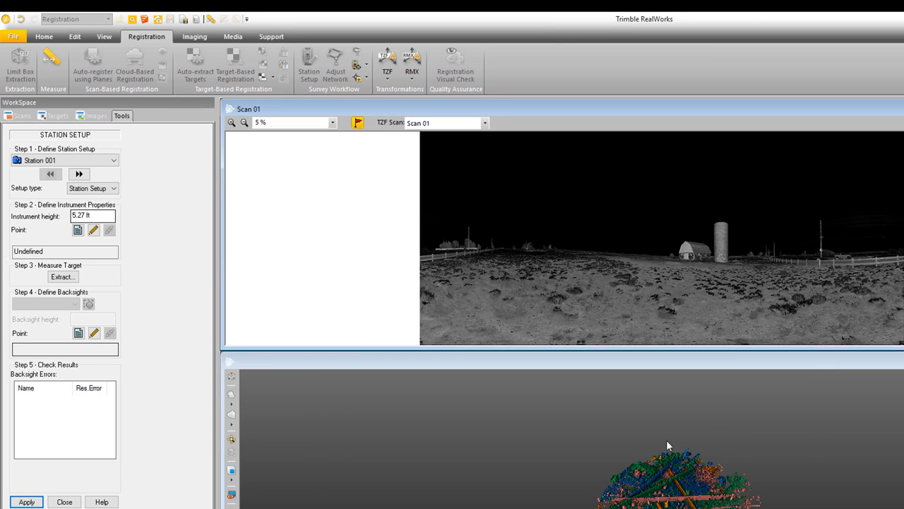
pyautogui.click(93, 230)
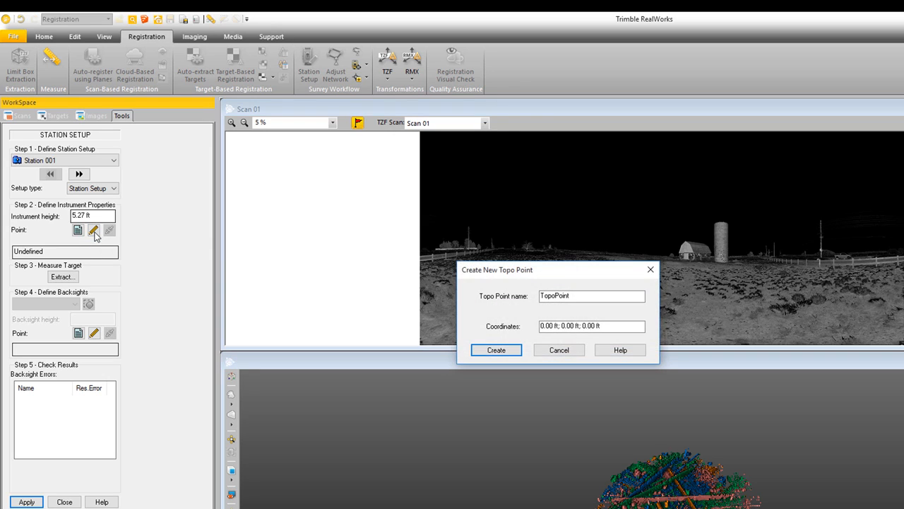
pyautogui.moveTo(625, 296); pyautogui.dragTo(541, 296)
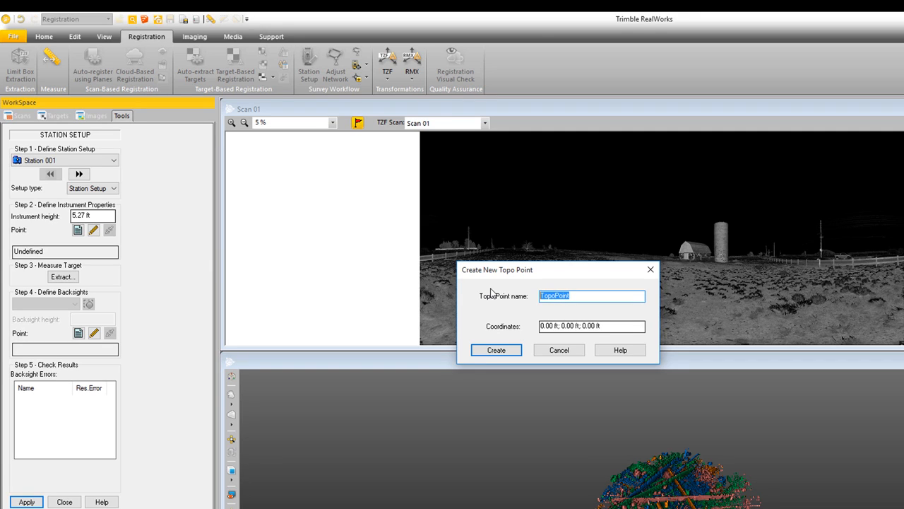
pyautogui.write('ST 001')
pyautogui.click(541, 327)
pyautogui.write('500')
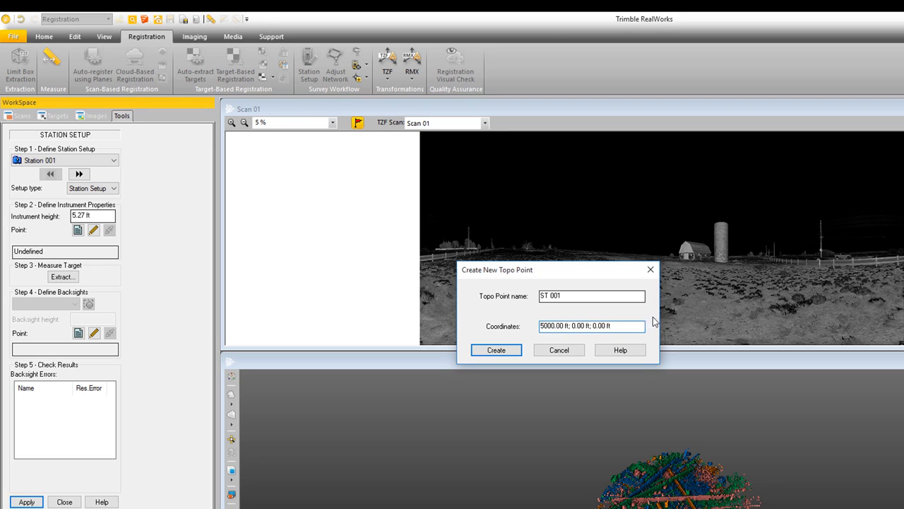
pyautogui.click(572, 326)
pyautogui.write('1000')
pyautogui.click(607, 326)
pyautogui.write('10')
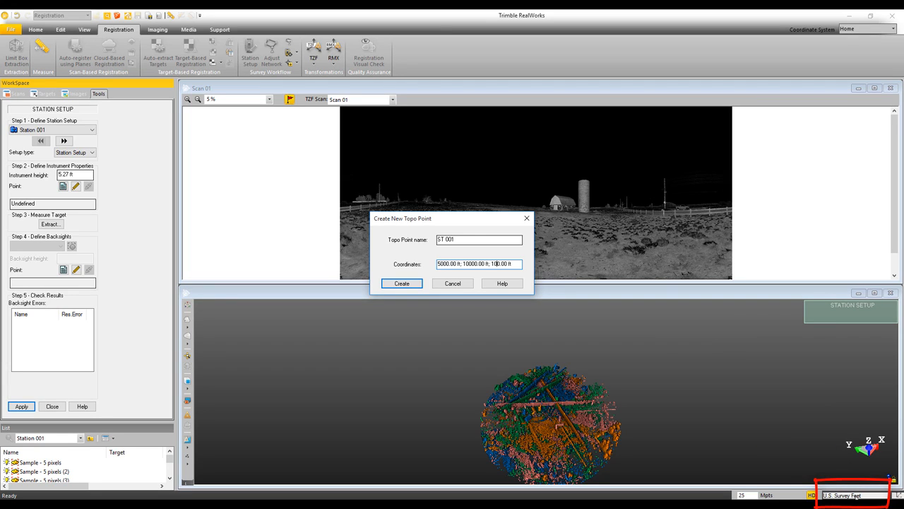
pyautogui.click(402, 284)
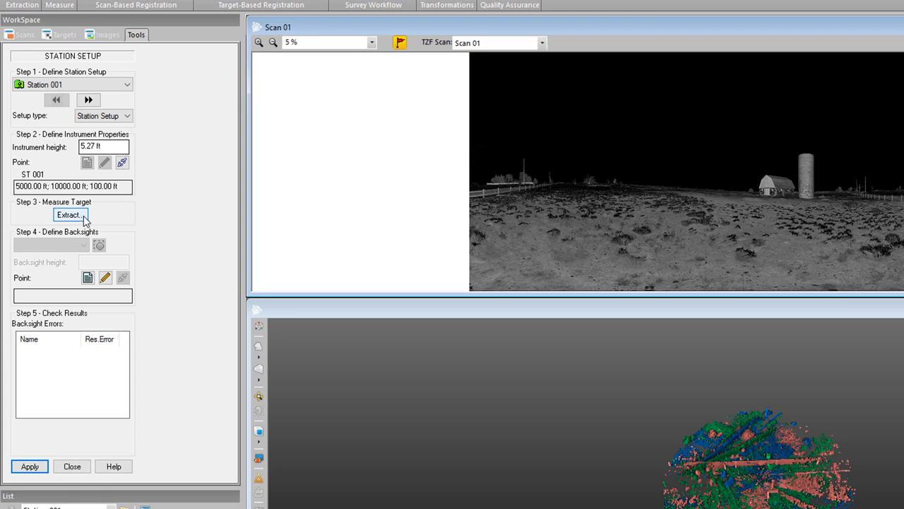
# Start target extraction for Station 001 on the distant sphere in Scan 01, with Spherical Target as the target type
pyautogui.click(70, 215)
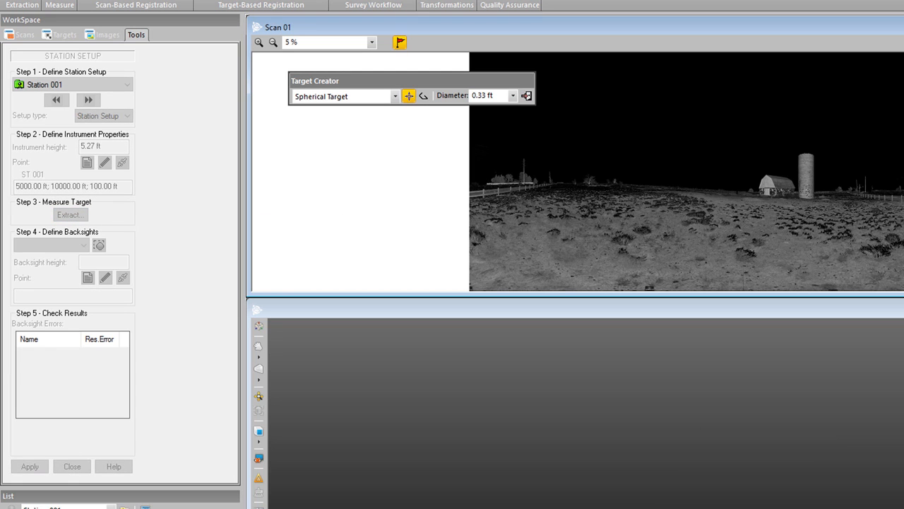
pyautogui.scroll(3, 700, 194)
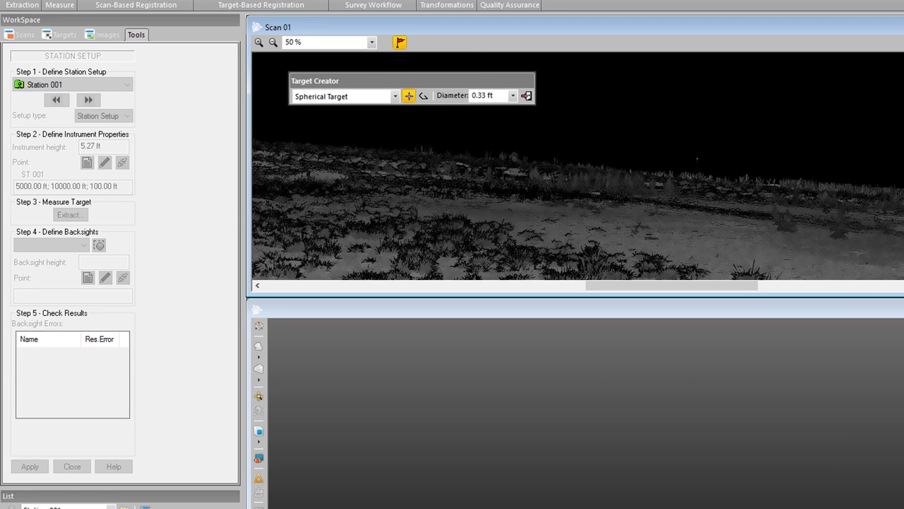
pyautogui.scroll(5, 698, 170)
pyautogui.scroll(3, 698, 170)
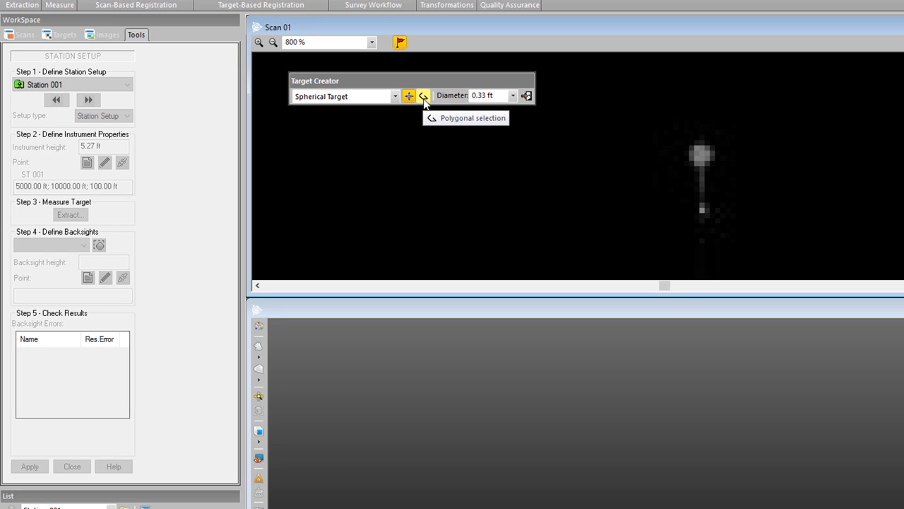
pyautogui.click(396, 96)
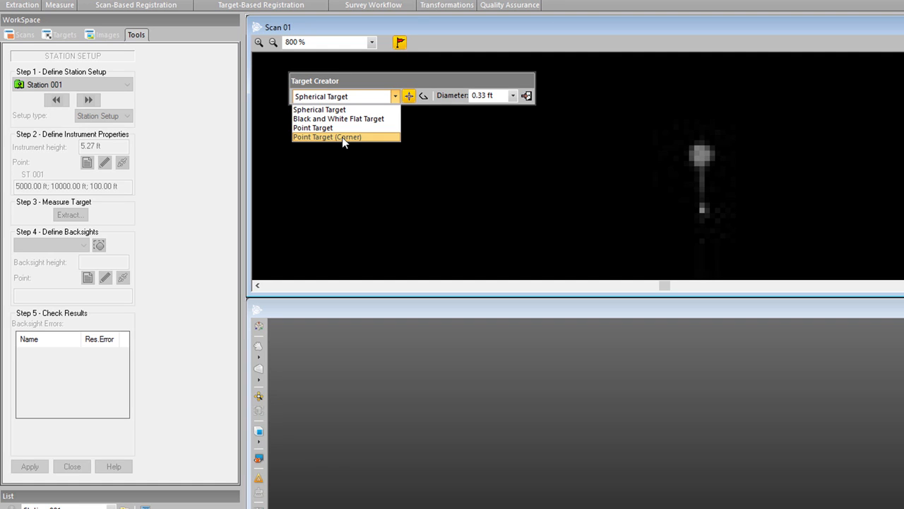
pyautogui.click(345, 110)
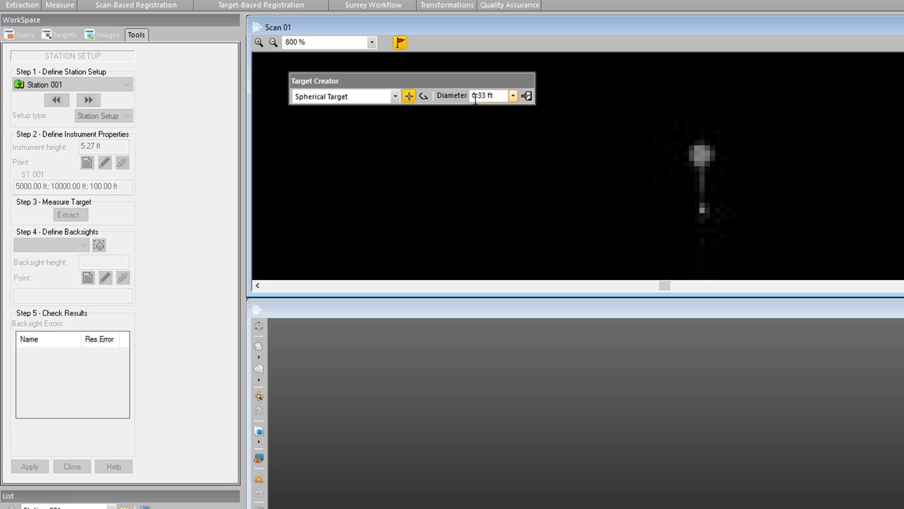
# Set the spherical target's diameter to 100 mm
pyautogui.moveTo(498, 95); pyautogui.dragTo(470, 93)
pyautogui.write('100')
pyautogui.press('Return')
pyautogui.write('100mm')
pyautogui.press('Return')
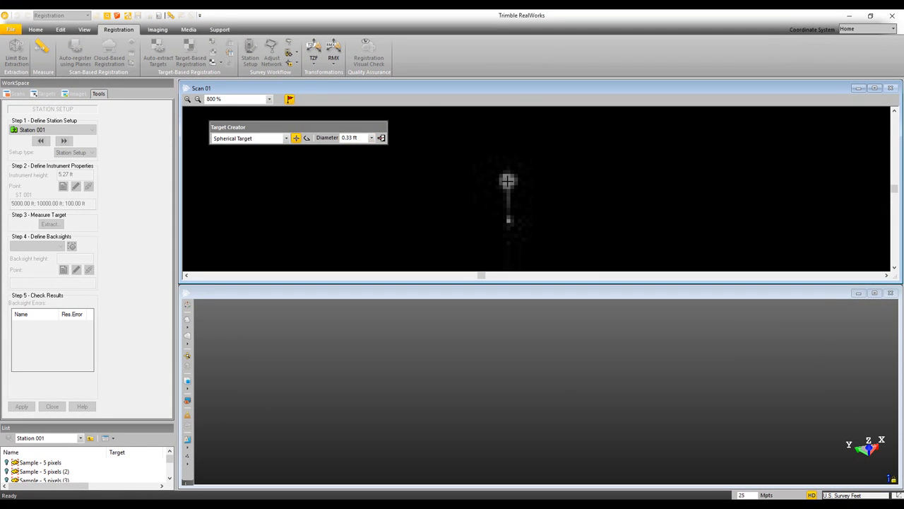
# Fit a sphere to the distant target on the pole in Scan 01, inspect the fit in 3D and create the target
pyautogui.click(508, 180)
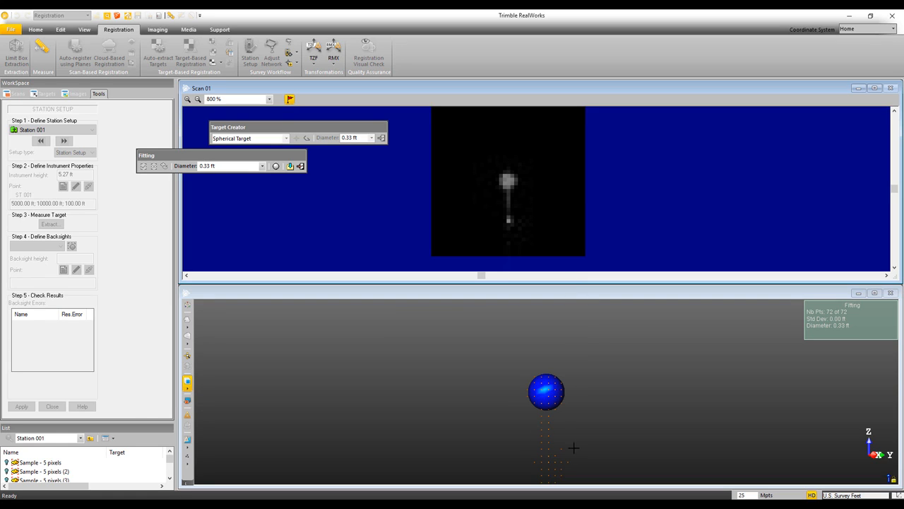
pyautogui.moveTo(549, 388); pyautogui.dragTo(497, 392)
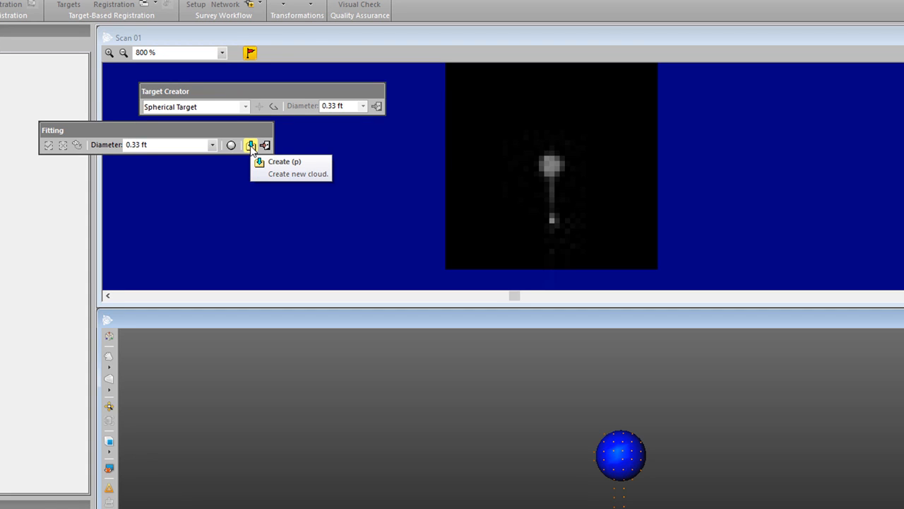
pyautogui.click(251, 145)
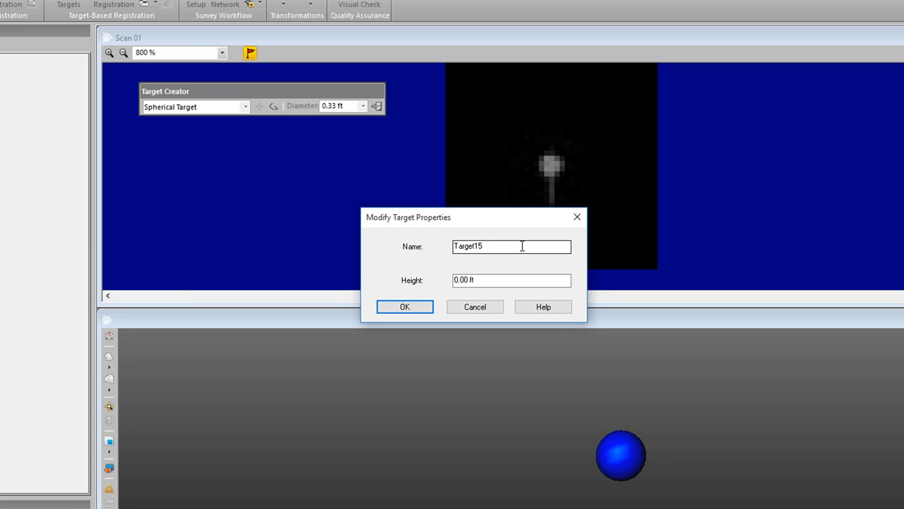
# Name the new target BS 000 and set its height to 5.00 ft
pyautogui.moveTo(499, 246); pyautogui.dragTo(414, 244)
pyautogui.write('BS')
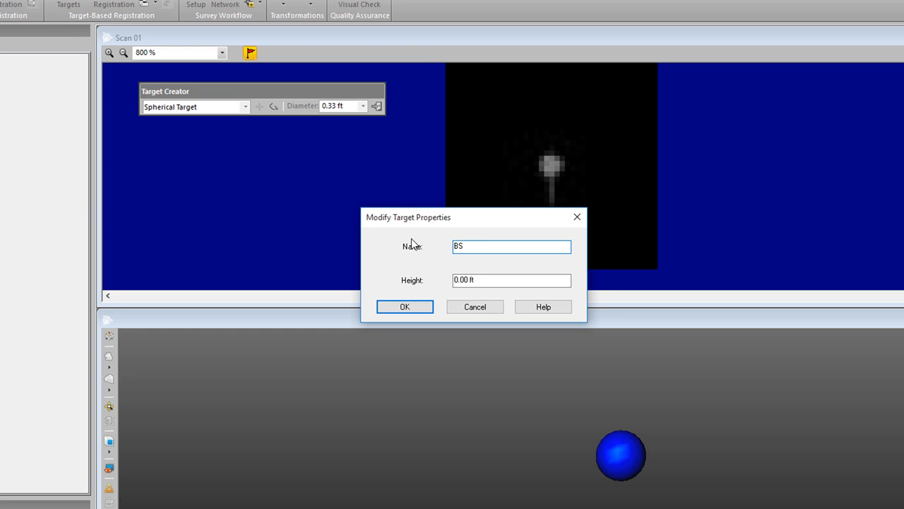
pyautogui.write(' 000')
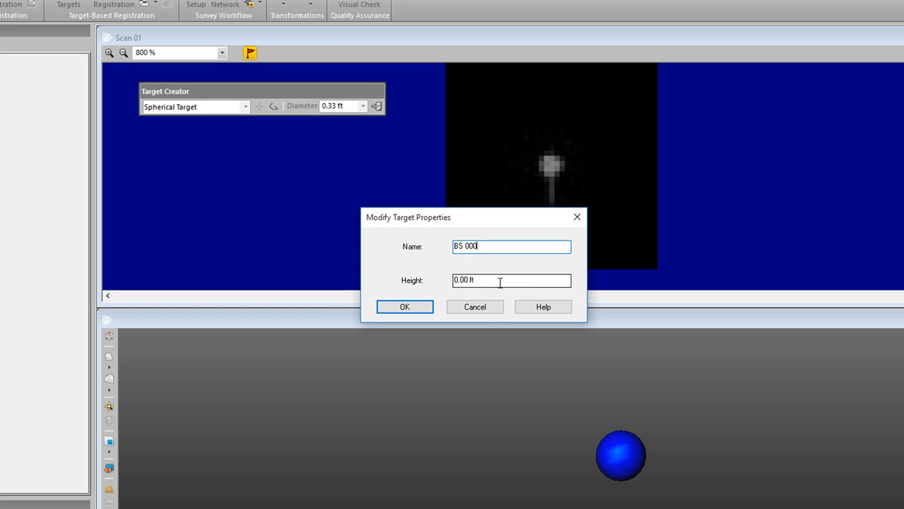
pyautogui.moveTo(497, 281); pyautogui.dragTo(448, 280)
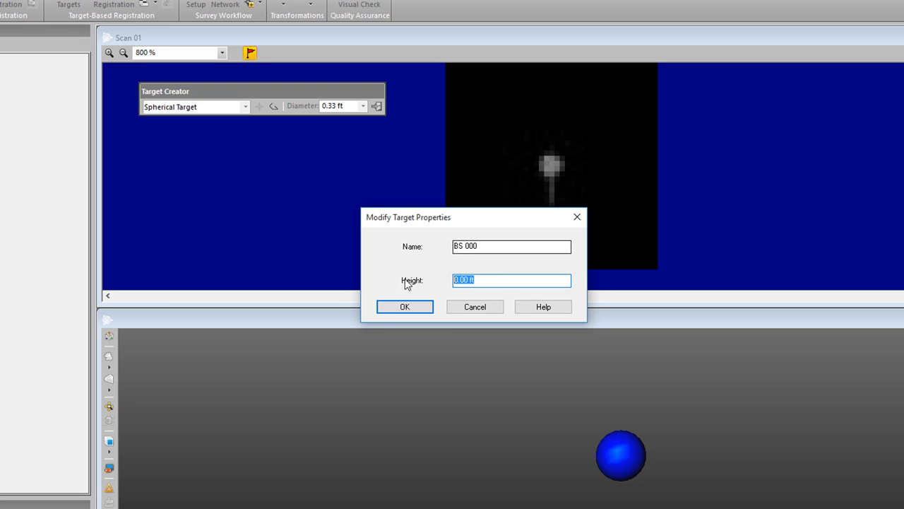
pyautogui.write('5')
pyautogui.press('Tab')
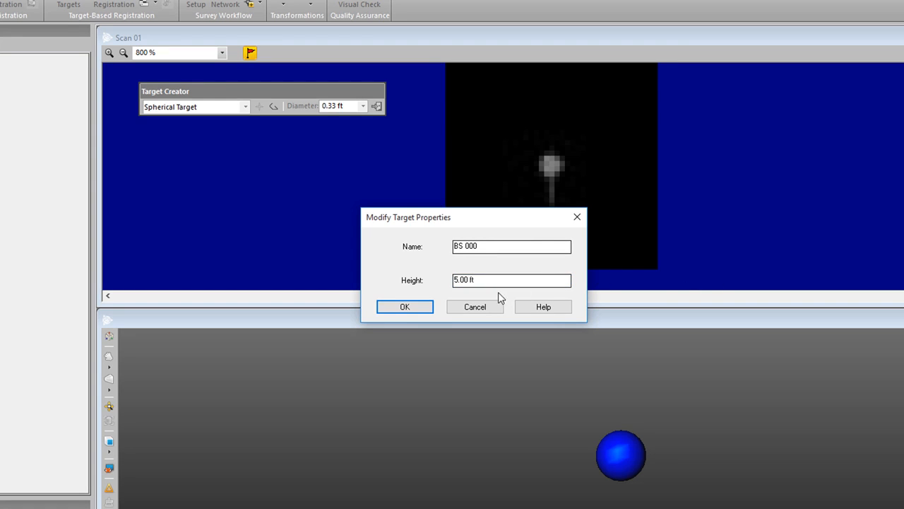
pyautogui.click(405, 307)
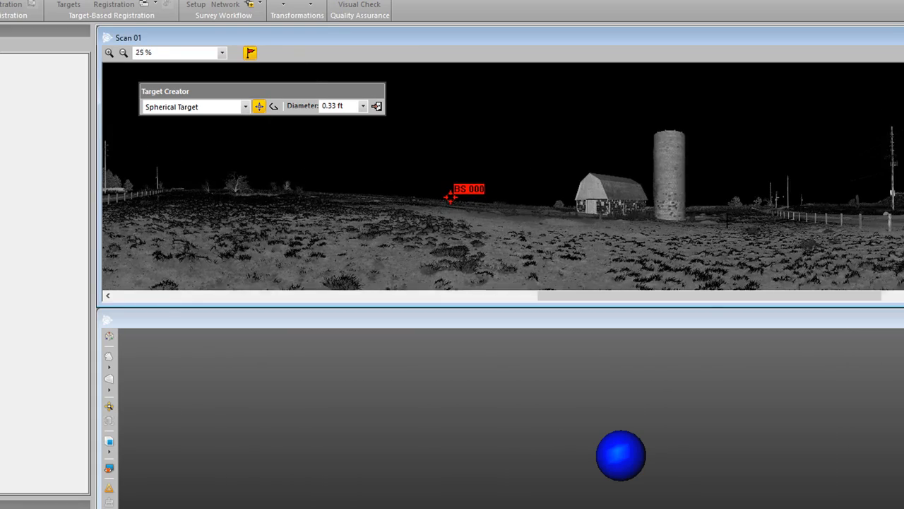
# Examine the vegetation beyond the silo in Scan 01 for the second sphere target, and leave target creation
pyautogui.scroll(5, 727, 219)
pyautogui.moveTo(726, 136); pyautogui.dragTo(713, 231)
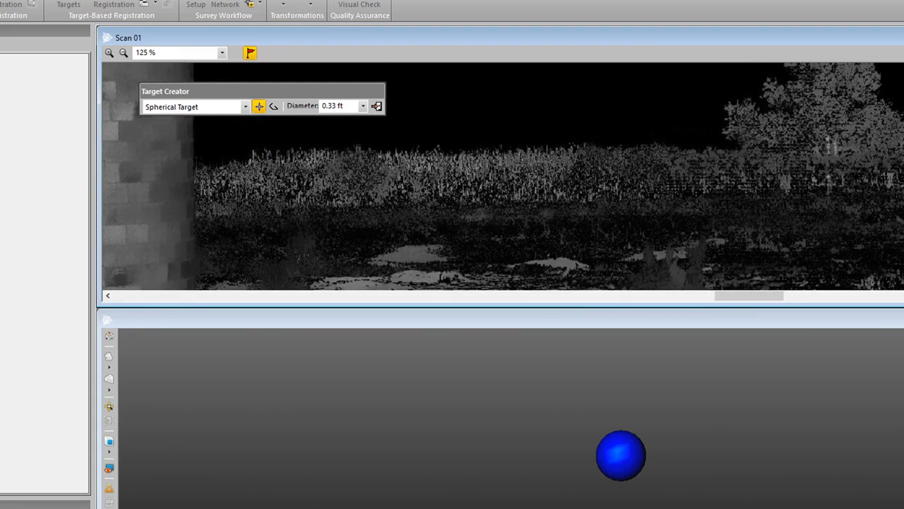
pyautogui.scroll(6, 826, 182)
pyautogui.moveTo(826, 195); pyautogui.dragTo(739, 163)
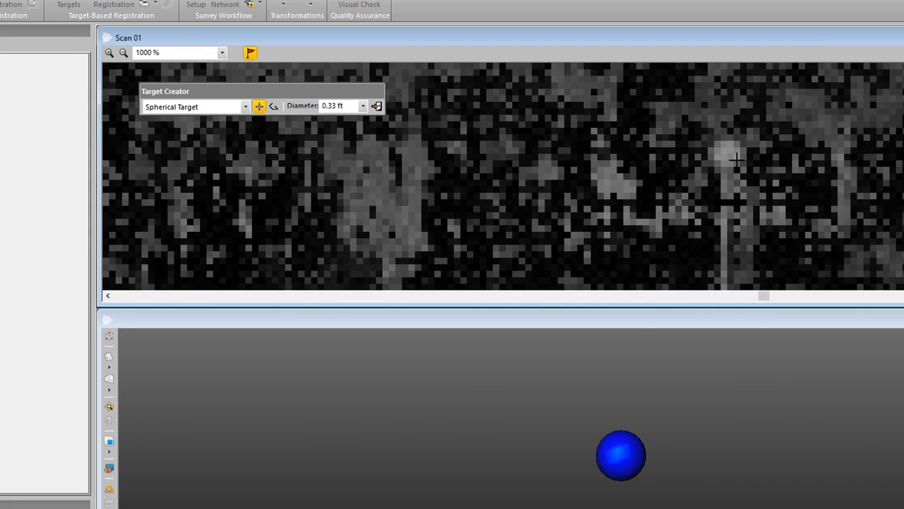
pyautogui.scroll(-3, 734, 164)
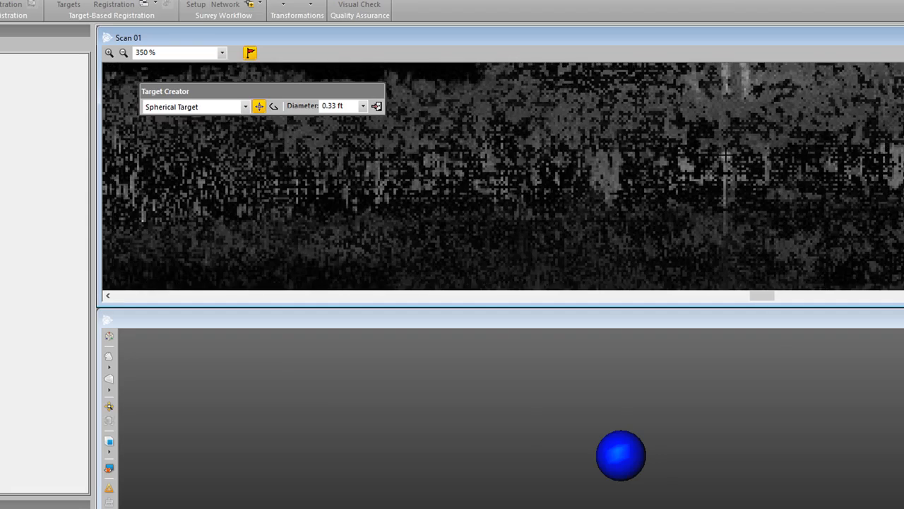
pyautogui.scroll(-2, 726, 157)
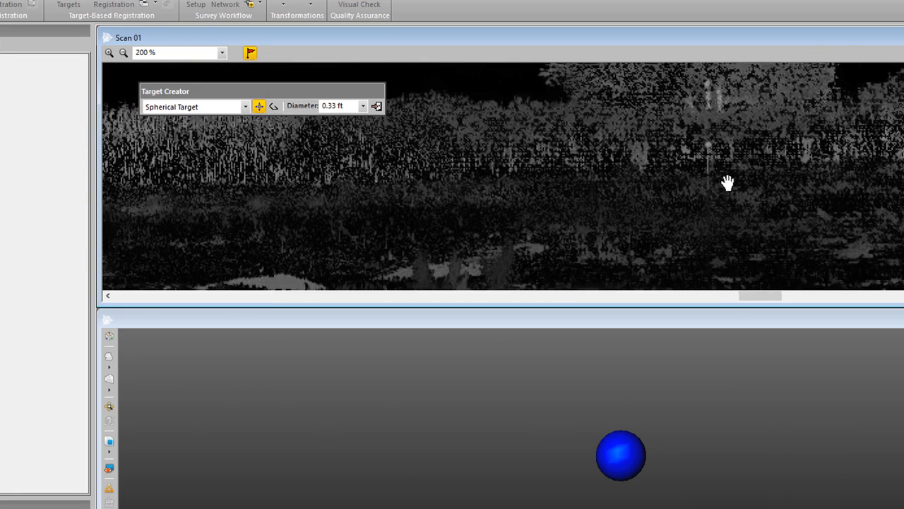
pyautogui.scroll(1, 707, 159)
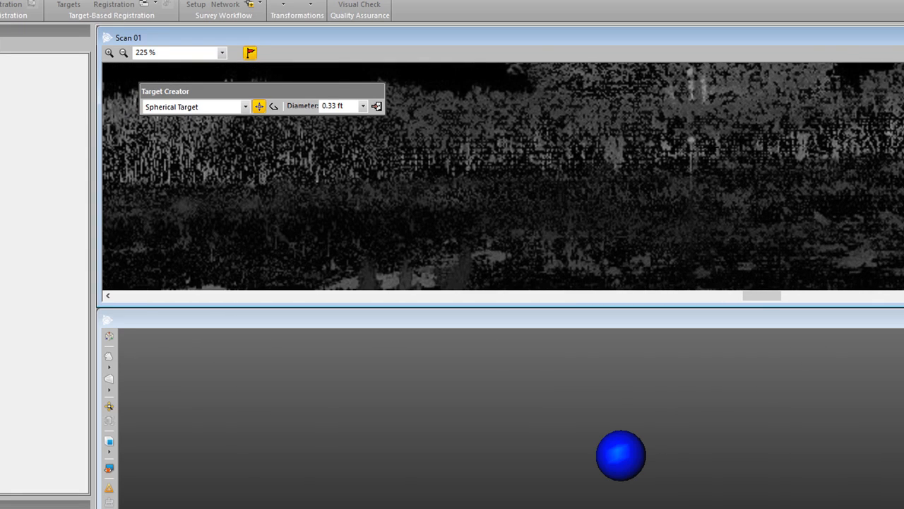
pyautogui.click(377, 106)
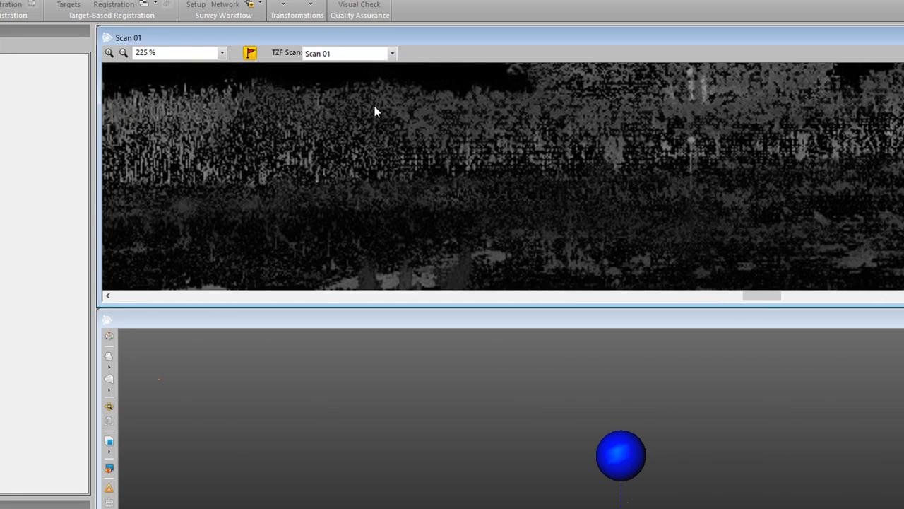
# Switch the displayed TZF scan to Scan 02 and locate the sphere target in front of the trees
pyautogui.click(392, 53)
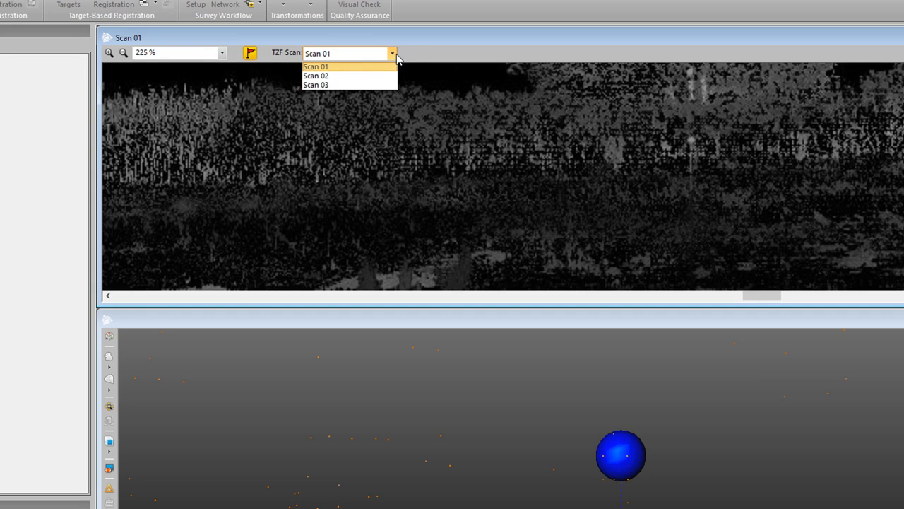
pyautogui.click(342, 75)
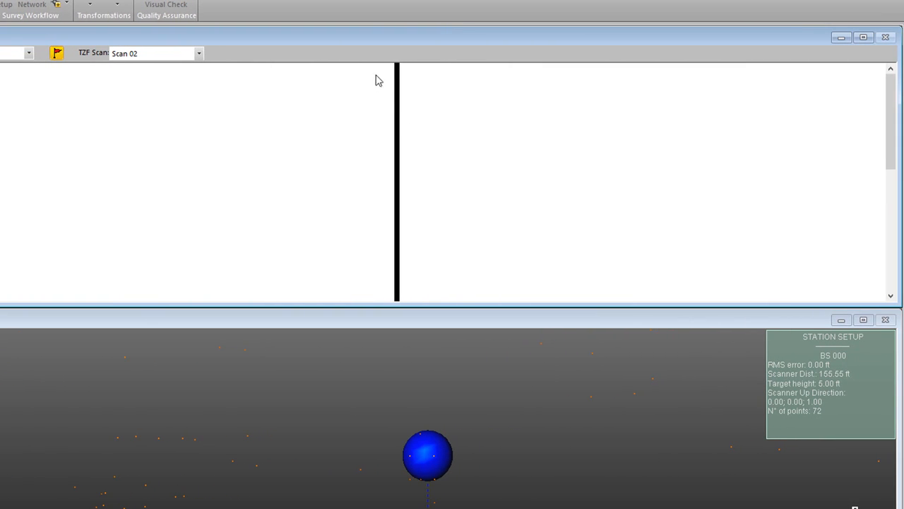
pyautogui.scroll(1, 396, 76)
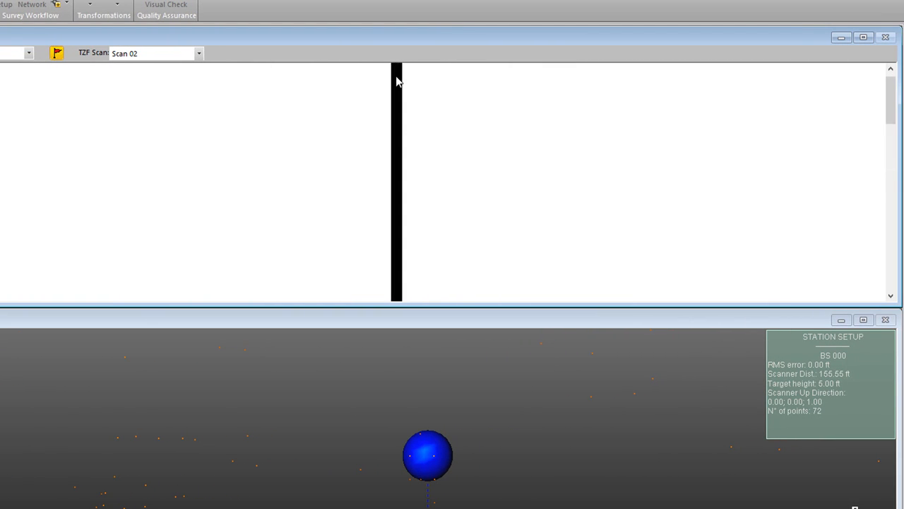
pyautogui.scroll(5, 404, 127)
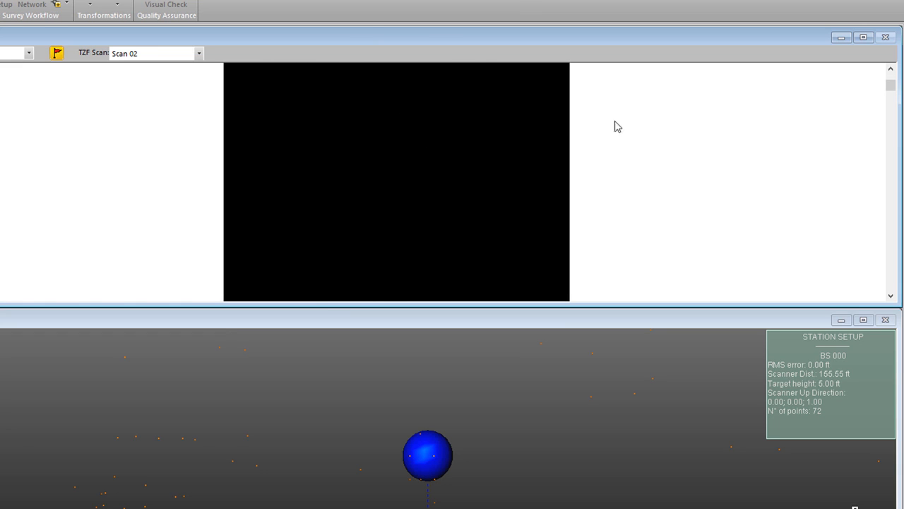
pyautogui.moveTo(895, 91); pyautogui.dragTo(896, 191)
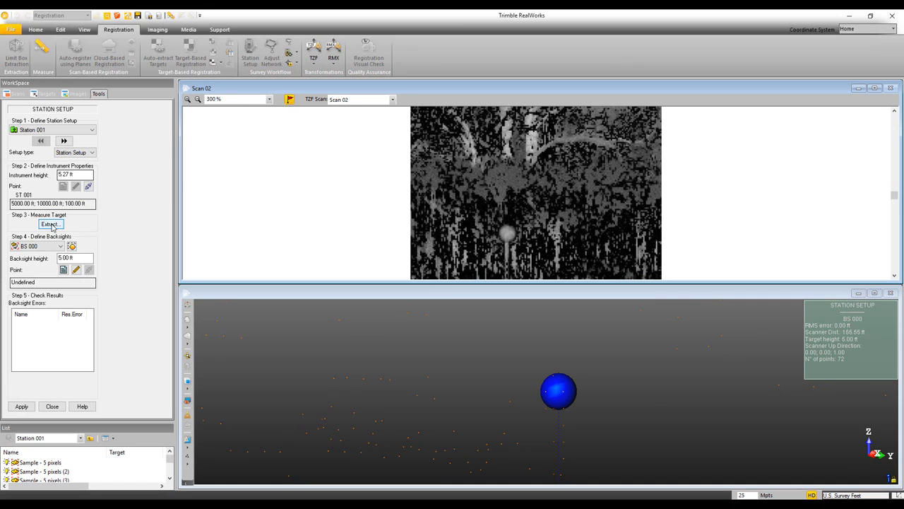
# Extract the sphere in Scan 02 as a 0.33 ft spherical target, inspecting its fit in 3D before creating it
pyautogui.click(49, 224)
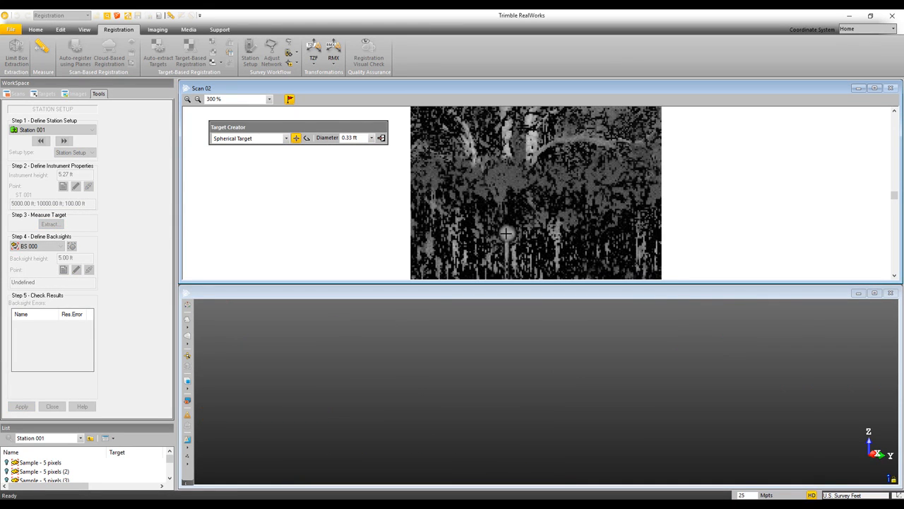
pyautogui.click(506, 233)
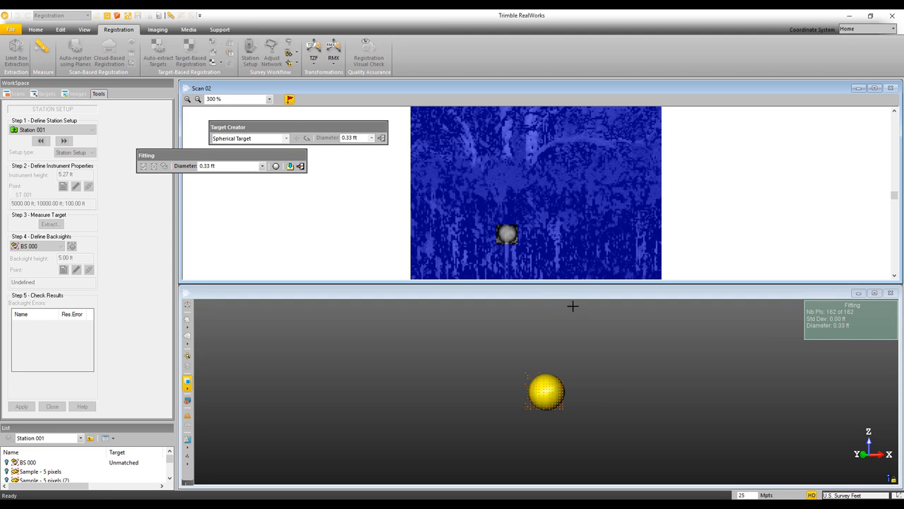
pyautogui.moveTo(539, 386); pyautogui.dragTo(610, 398)
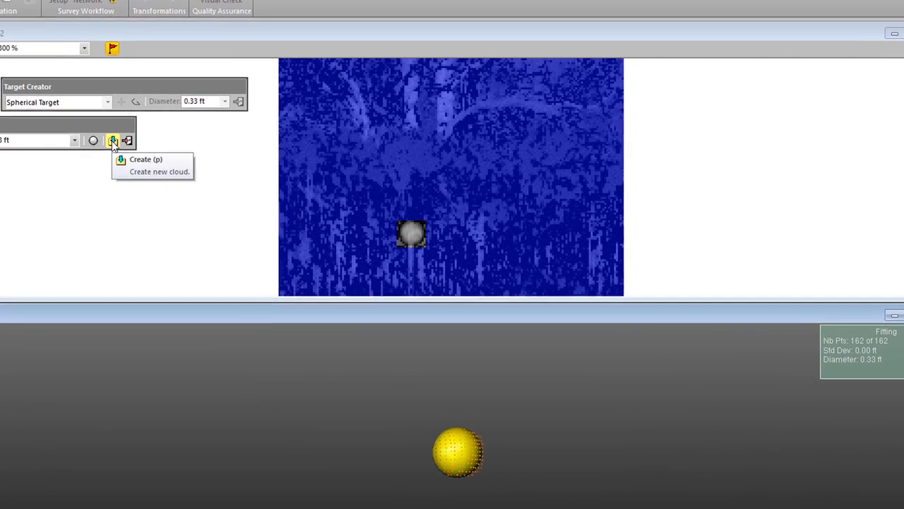
pyautogui.click(234, 158)
pyautogui.click(113, 141)
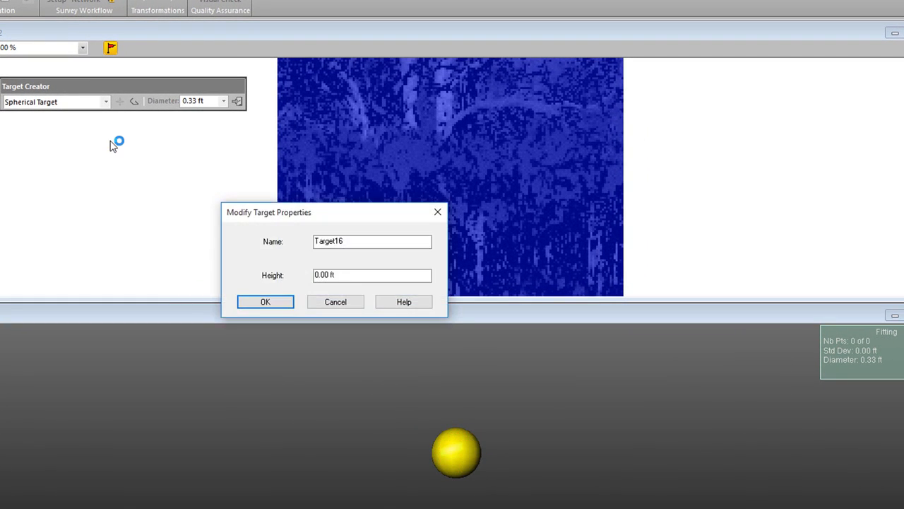
# Name the target extracted from Scan 02 FS 002 and set its height to 6.00 ft
pyautogui.moveTo(379, 241); pyautogui.dragTo(307, 241)
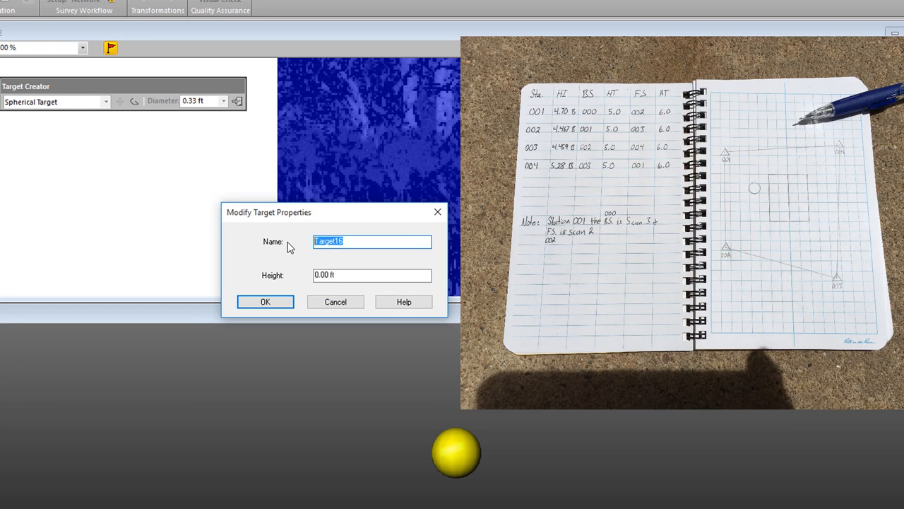
pyautogui.write('00')
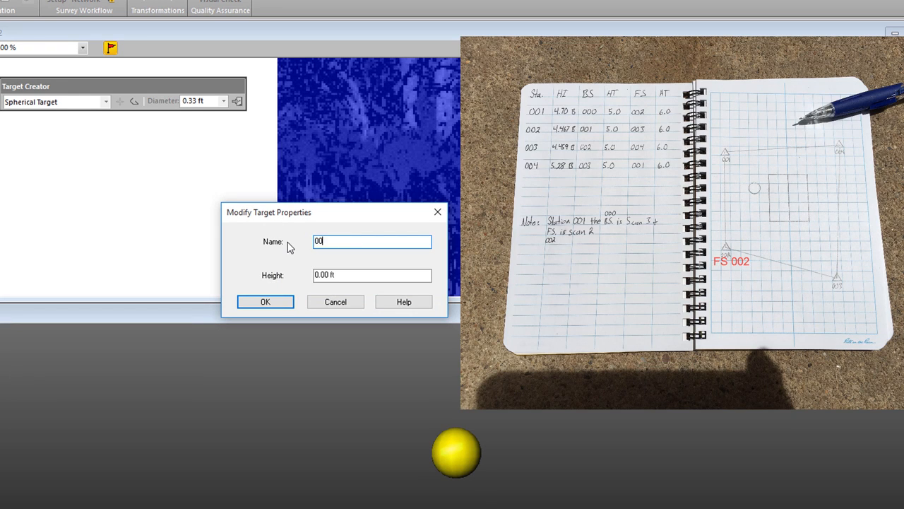
pyautogui.write('2')
pyautogui.press('BackSpace')
pyautogui.press('BackSpace')
pyautogui.write('FS 002')
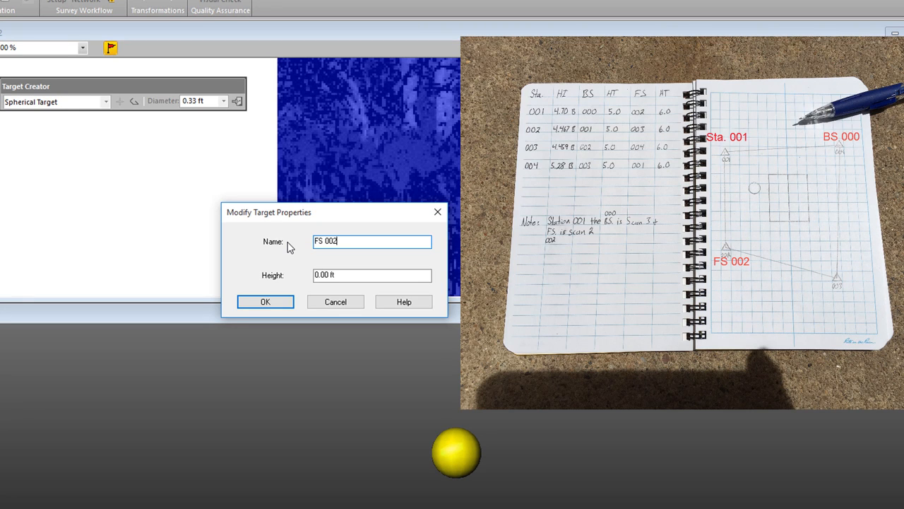
pyautogui.moveTo(354, 275); pyautogui.dragTo(273, 274)
pyautogui.write('6')
pyautogui.press('Tab')
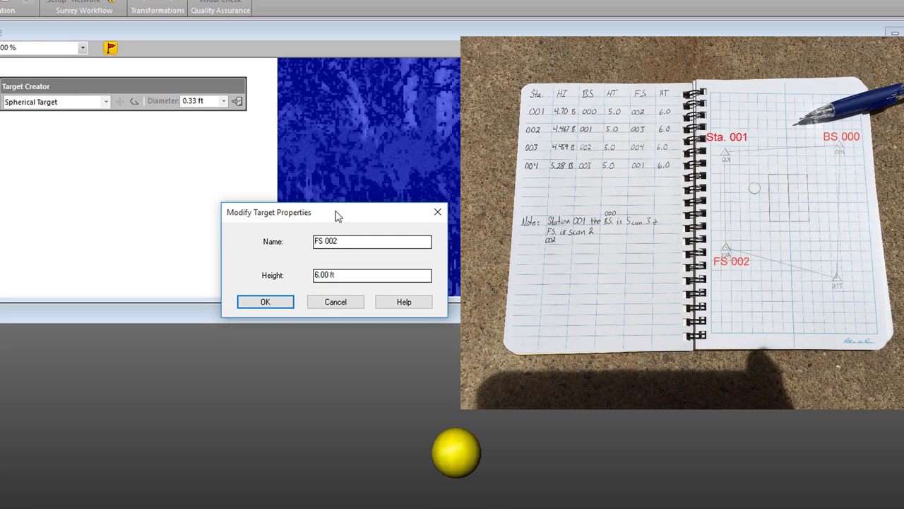
pyautogui.click(268, 302)
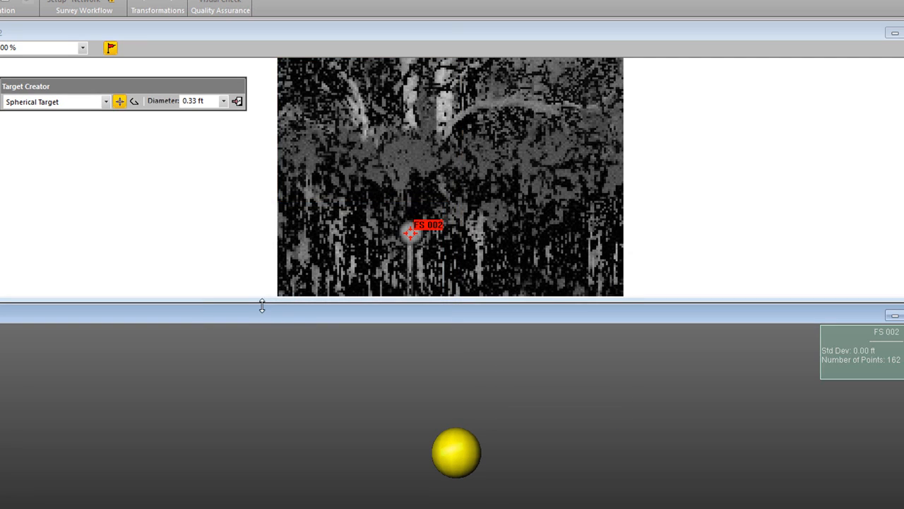
pyautogui.scroll(-6, 424, 221)
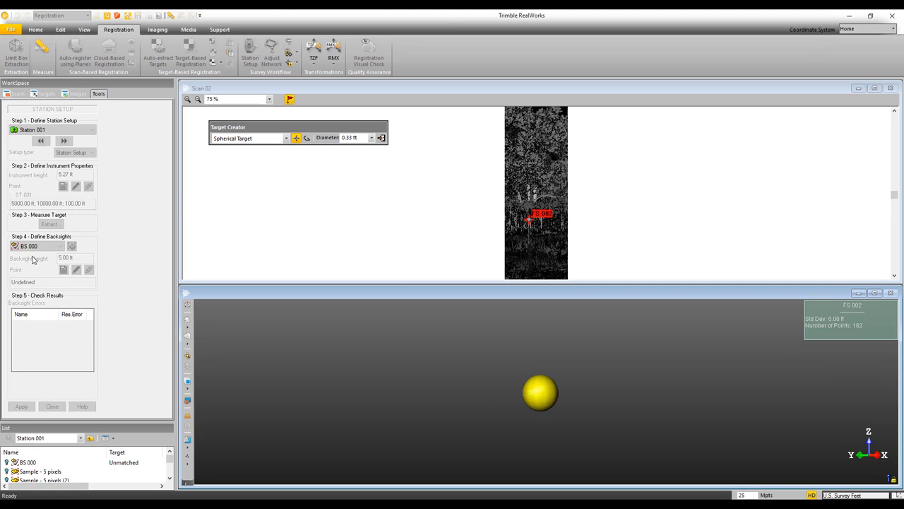
# Leave target creation for Station 001, check the station list, and advance the station setup to Station 002
pyautogui.click(381, 138)
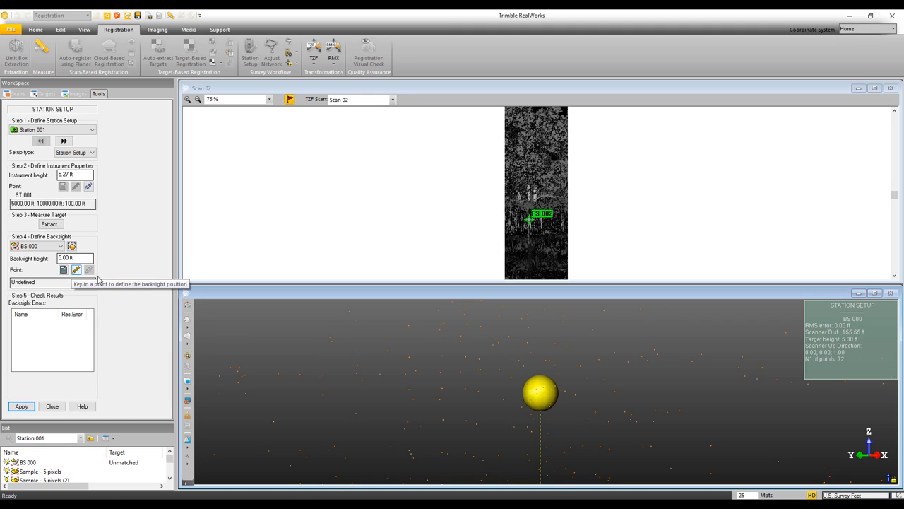
pyautogui.scroll(-3, 545, 398)
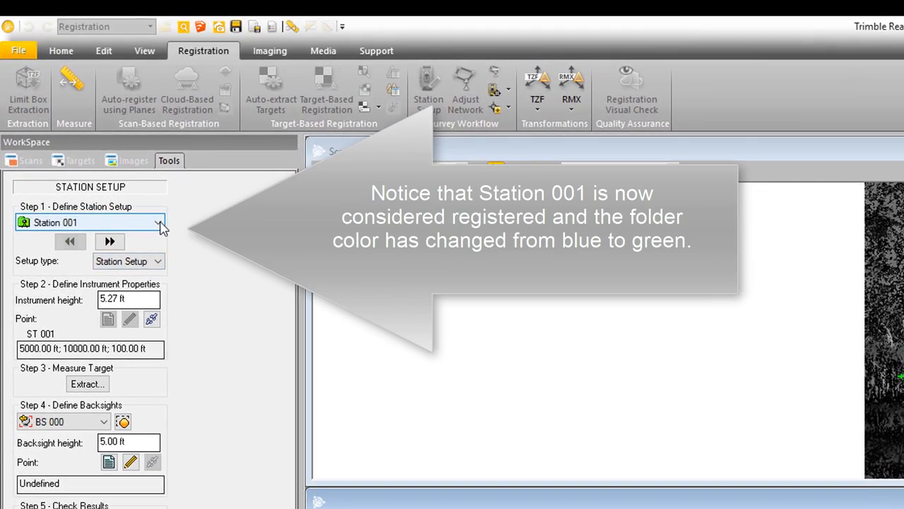
pyautogui.click(92, 131)
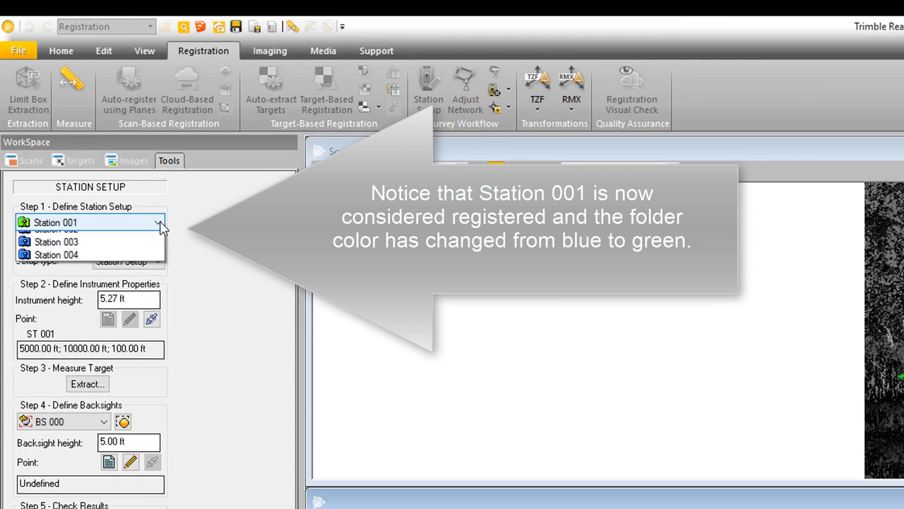
pyautogui.click(160, 223)
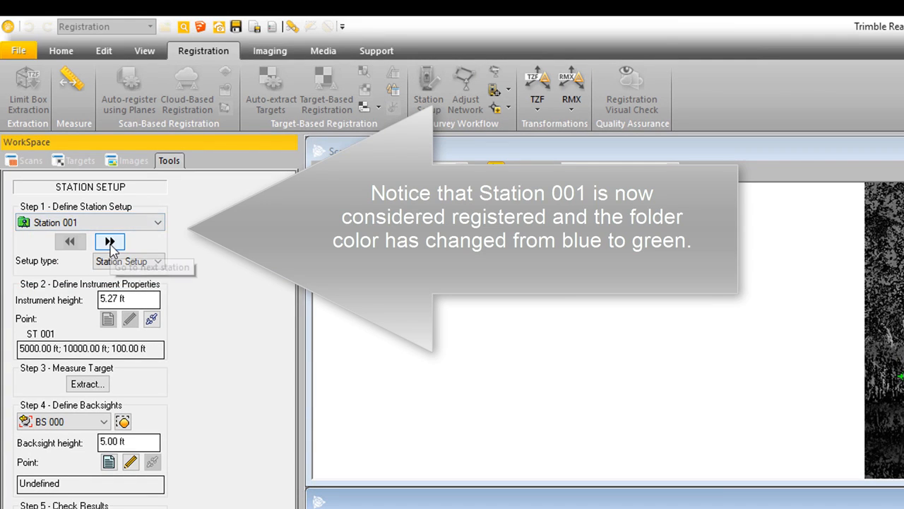
pyautogui.click(110, 242)
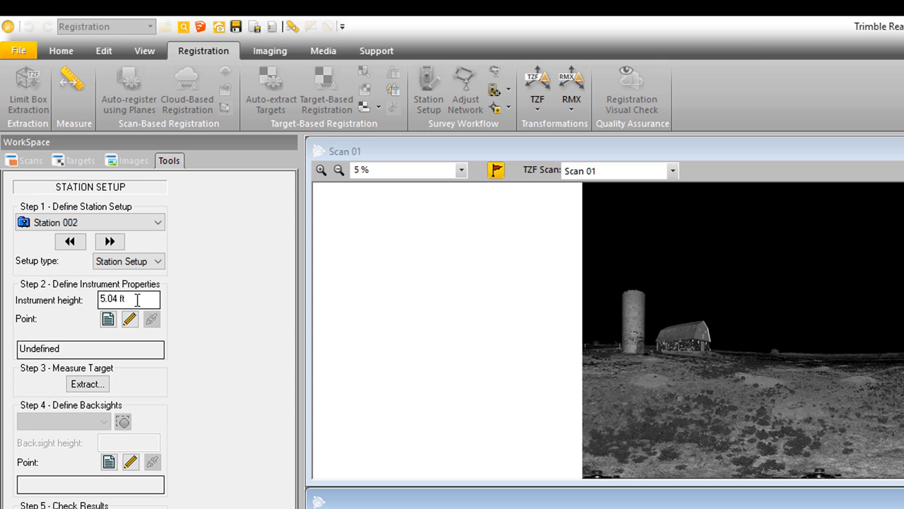
# Set Station 002 over the known point FS 002 measured from Station 001
pyautogui.click(108, 319)
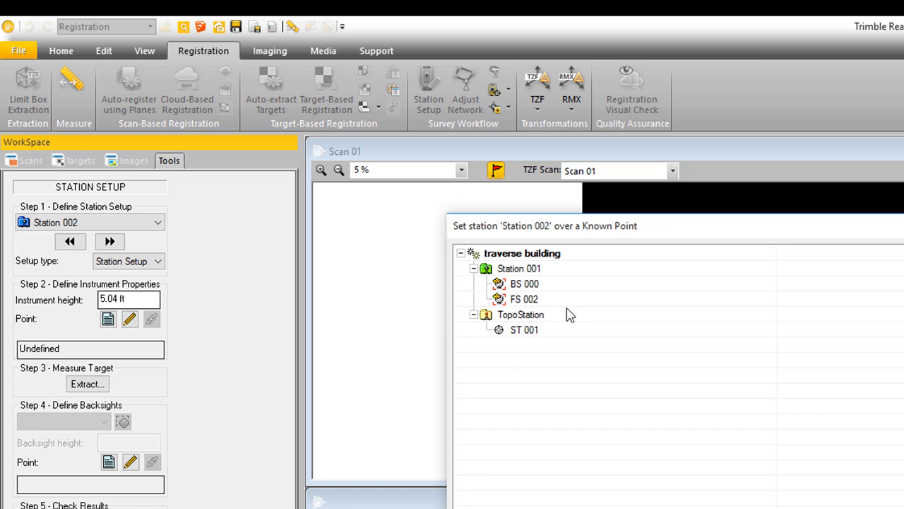
pyautogui.click(535, 302)
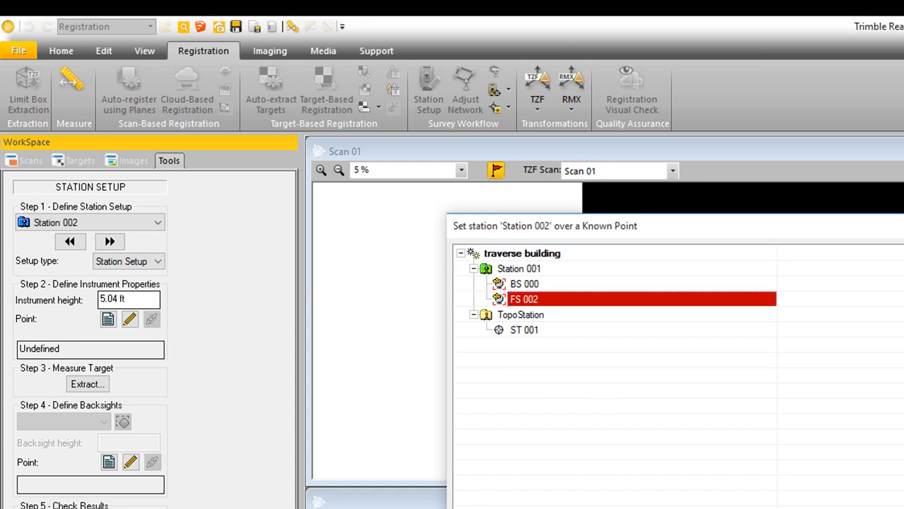
pyautogui.press('Return')
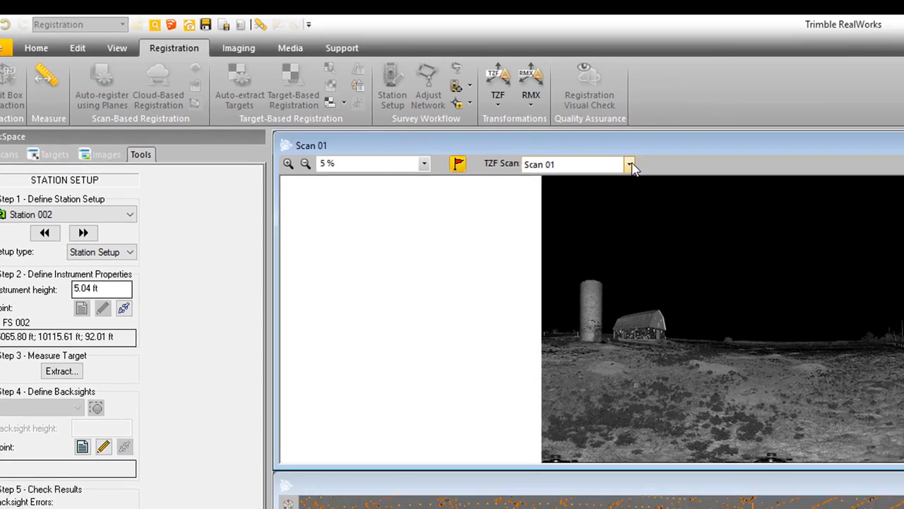
# Switch the displayed TZF scan to Scan 03 and bring its sphere target into close view
pyautogui.click(673, 170)
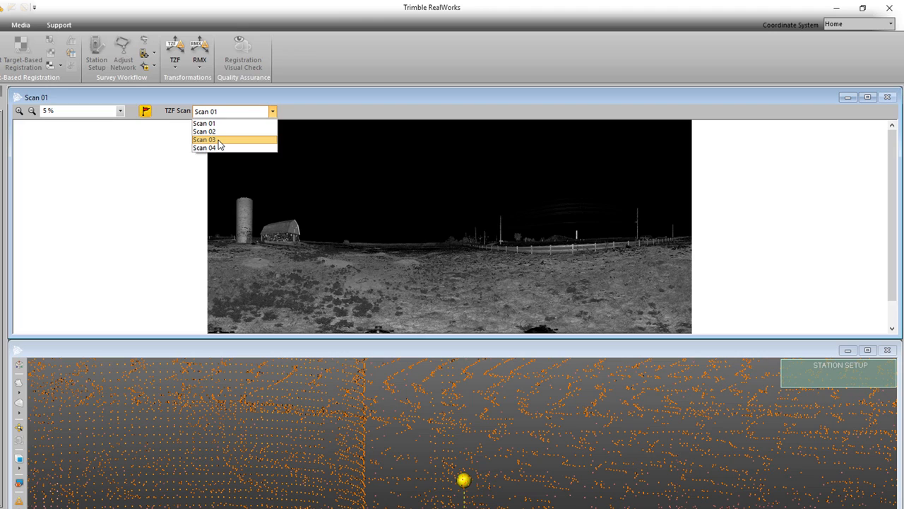
pyautogui.click(219, 140)
pyautogui.scroll(3, 452, 189)
pyautogui.scroll(3, 449, 185)
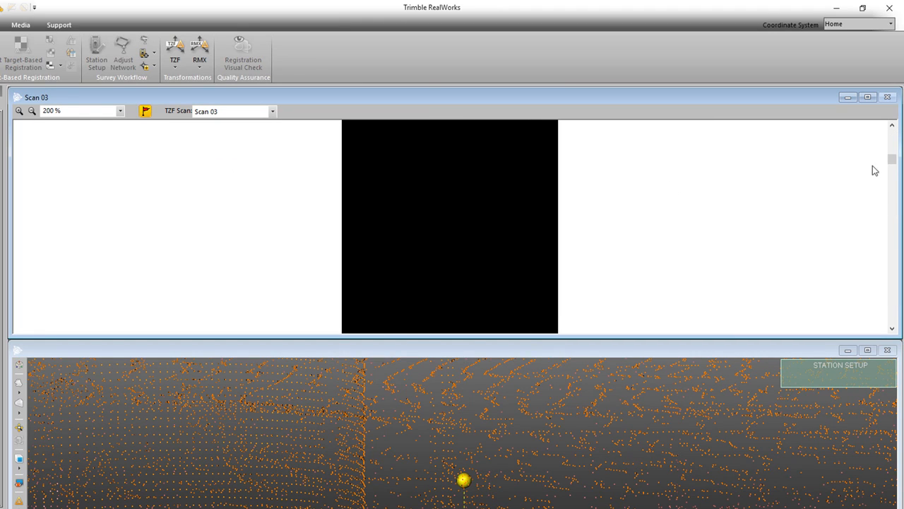
pyautogui.moveTo(893, 162); pyautogui.dragTo(898, 227)
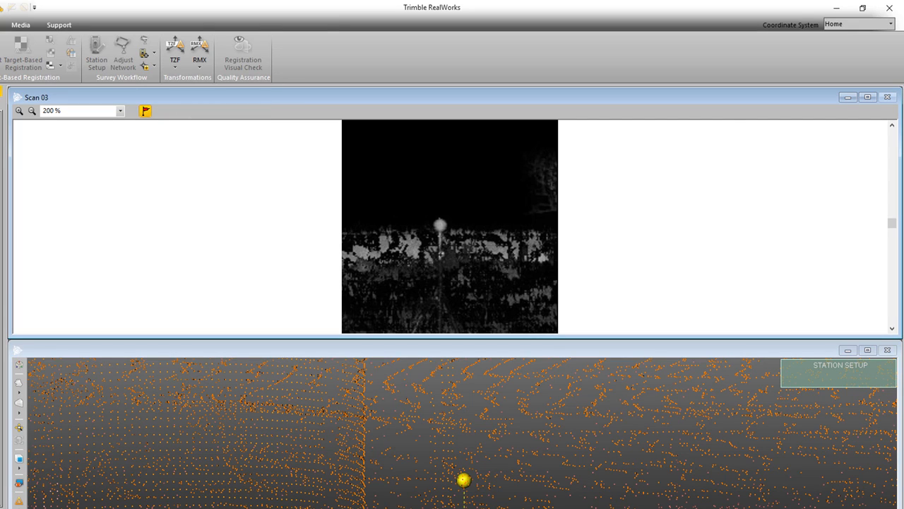
# Extract the sphere in Scan 03 as a 0.33 ft spherical target, inspecting its fit in 3D before creating it
pyautogui.click(439, 225)
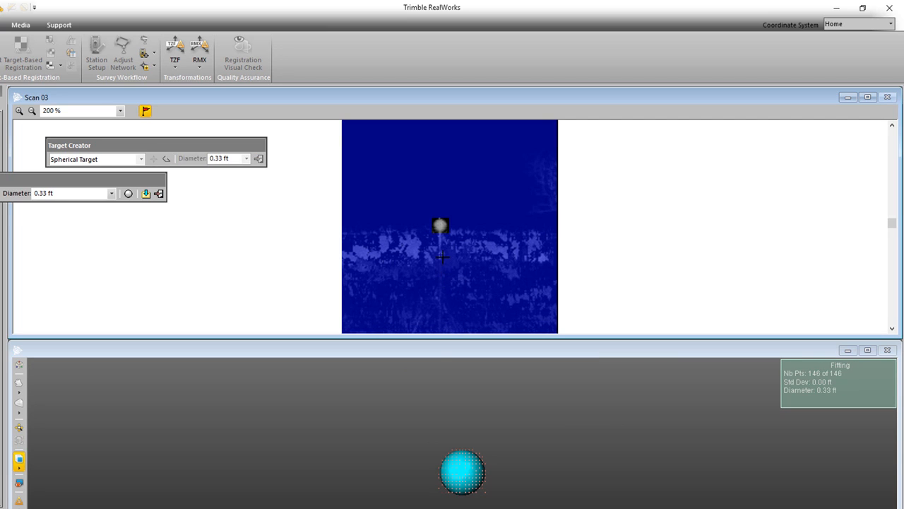
pyautogui.moveTo(465, 466); pyautogui.dragTo(518, 464)
pyautogui.moveTo(456, 464); pyautogui.dragTo(389, 476)
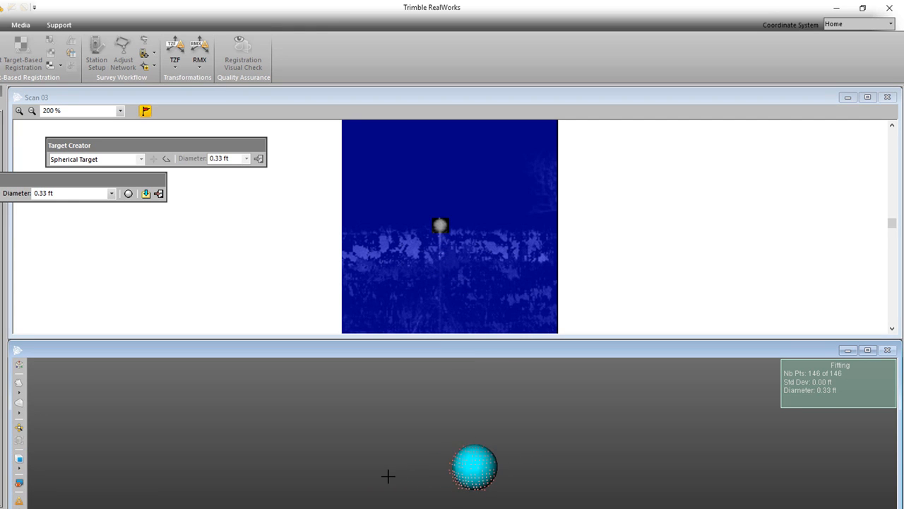
pyautogui.click(146, 195)
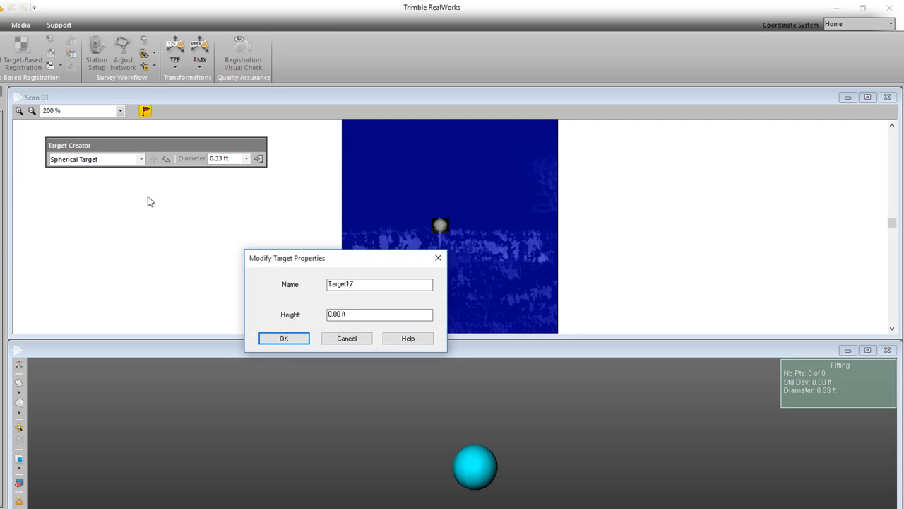
# Name the target extracted from Scan 03 BS 001, set its height to 5 ft, and leave target creation
pyautogui.moveTo(380, 286); pyautogui.dragTo(293, 284)
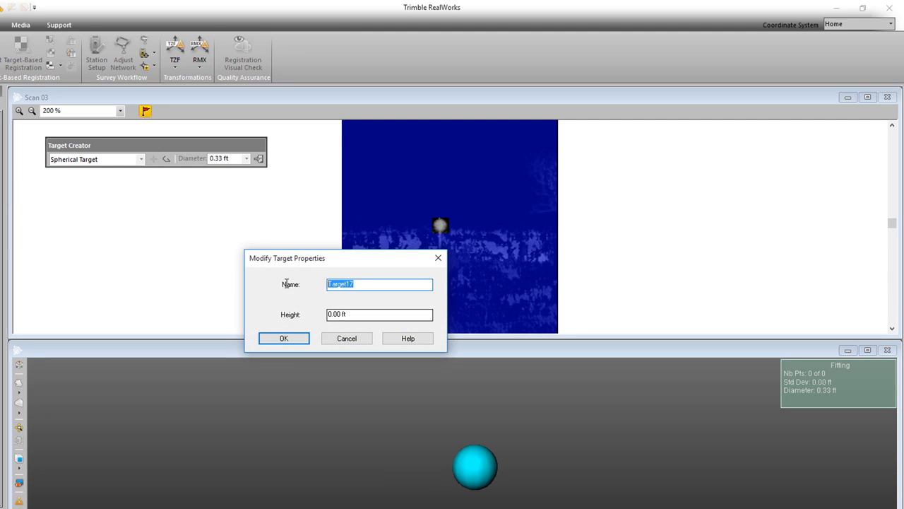
pyautogui.write('BS 001')
pyautogui.moveTo(348, 313); pyautogui.dragTo(341, 313)
pyautogui.write('5')
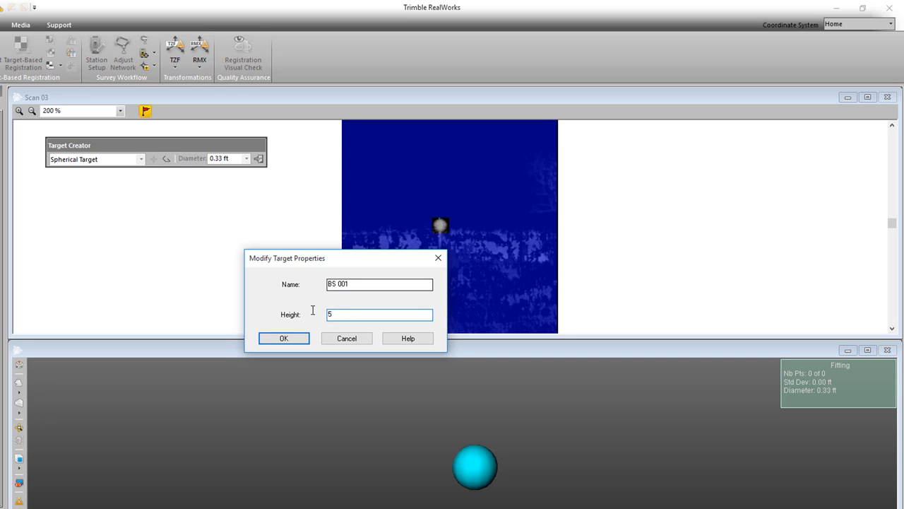
pyautogui.click(272, 338)
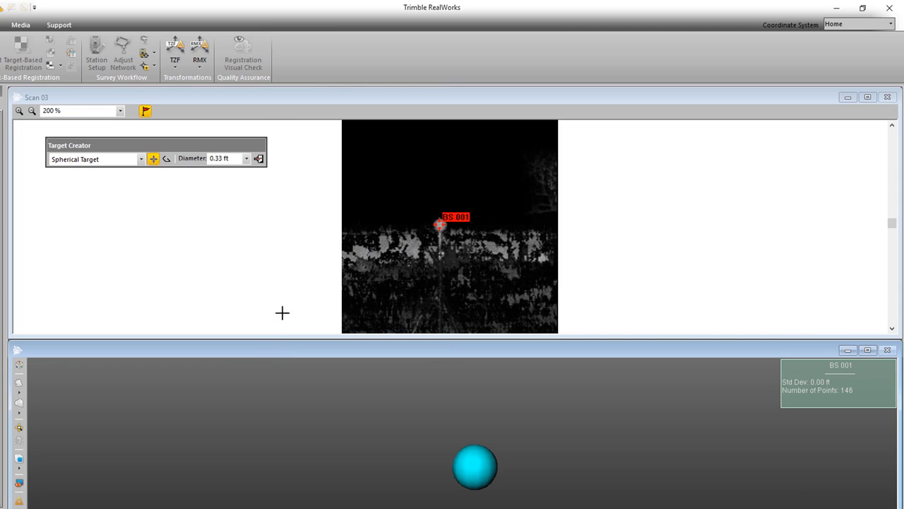
pyautogui.click(258, 159)
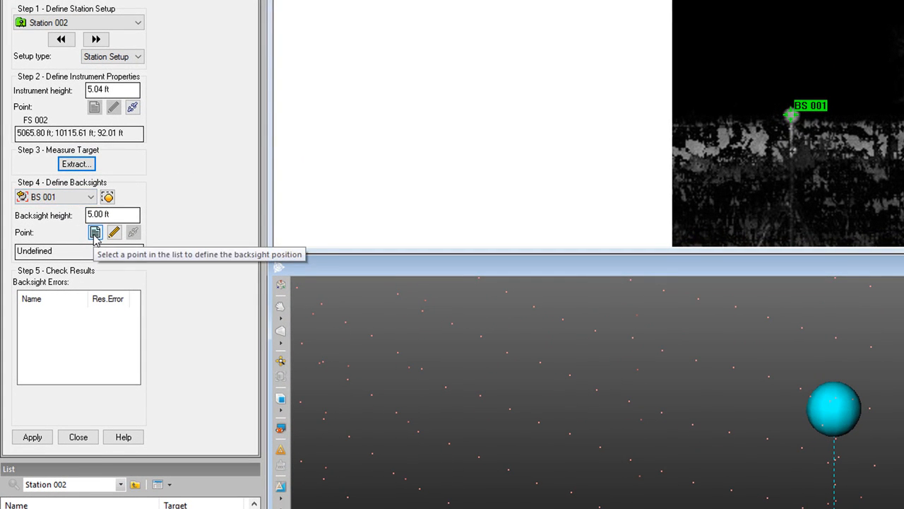
# Match backsight BS 001 with the topo point ST 001 and apply the Station 002 setup
pyautogui.click(95, 232)
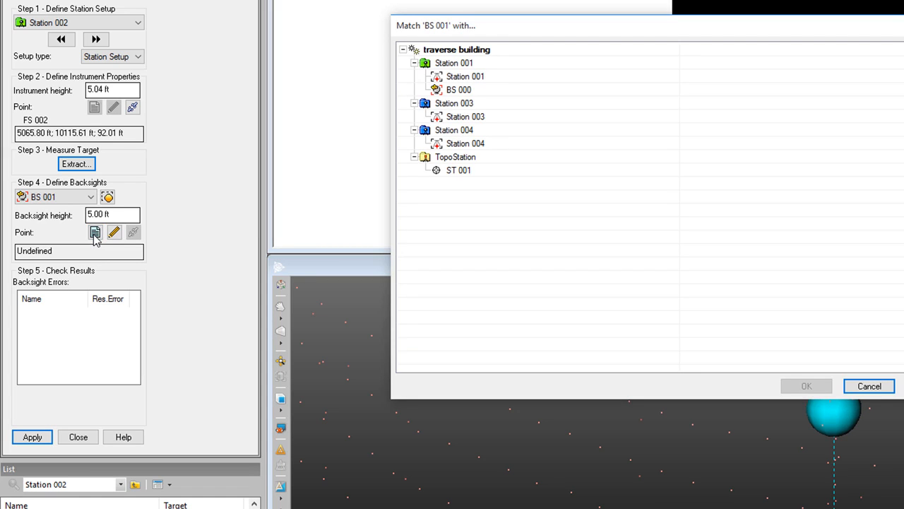
pyautogui.click(459, 170)
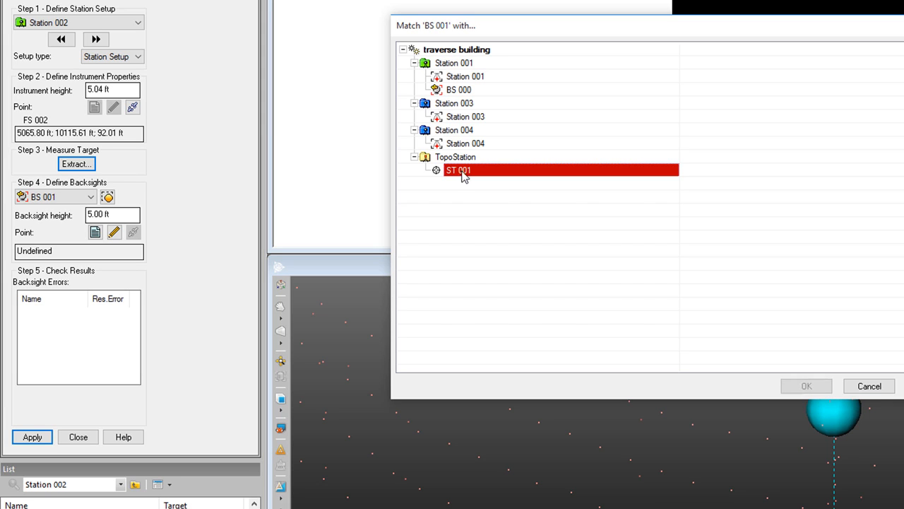
pyautogui.click(806, 386)
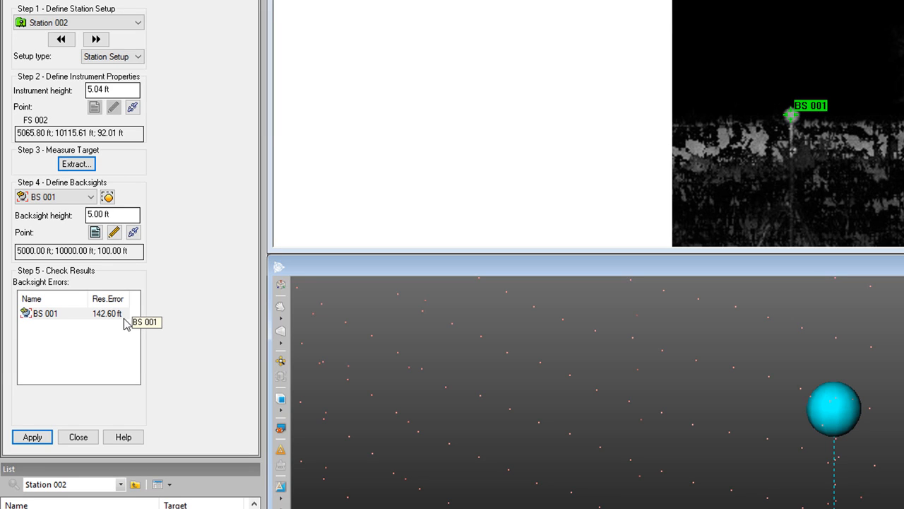
pyautogui.click(32, 438)
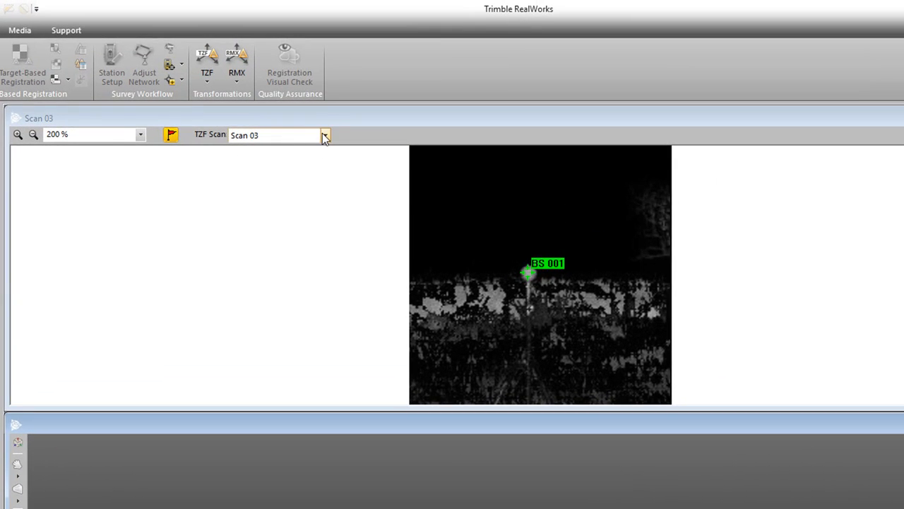
# Switch the displayed TZF scan to Scan 04, start target extraction, and locate the sphere target among the tall vegetation
pyautogui.click(325, 136)
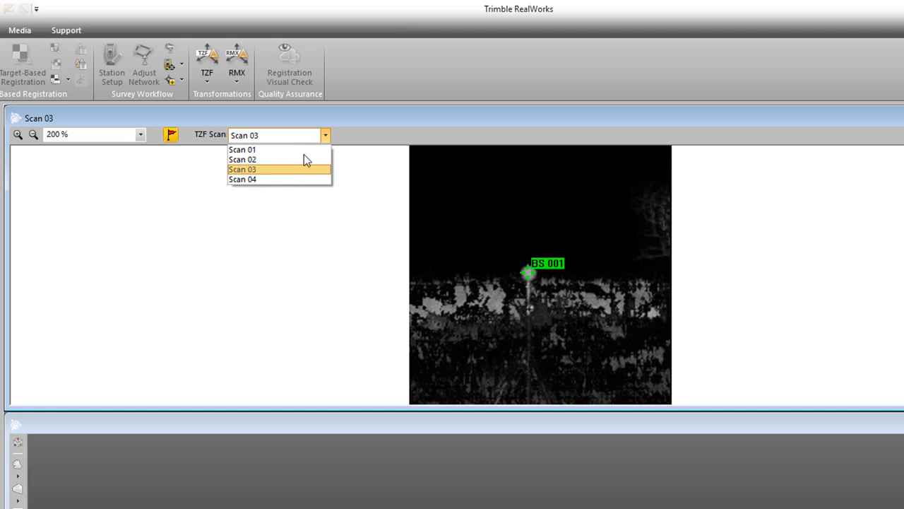
pyautogui.click(269, 178)
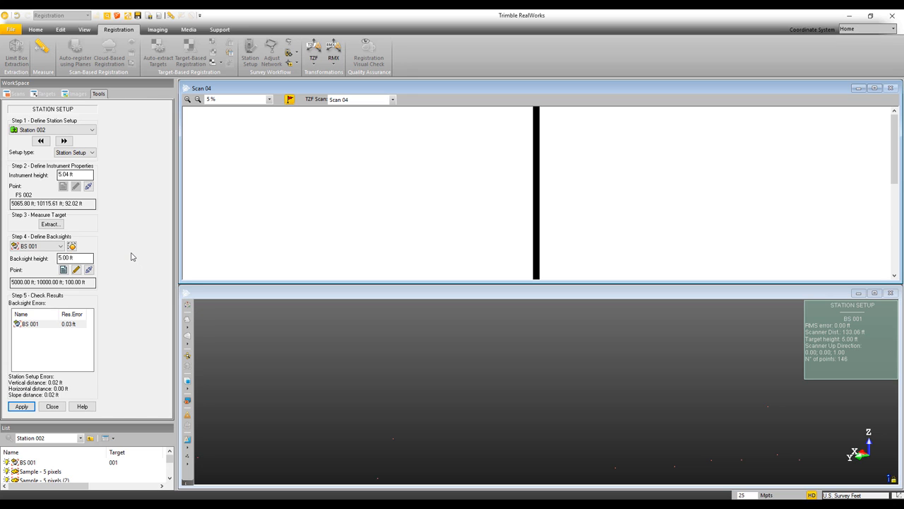
pyautogui.click(50, 224)
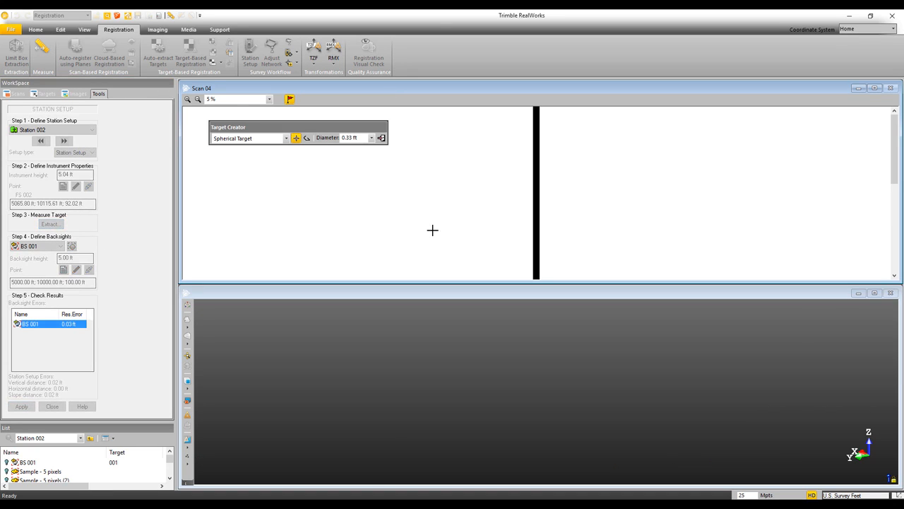
pyautogui.scroll(5, 536, 148)
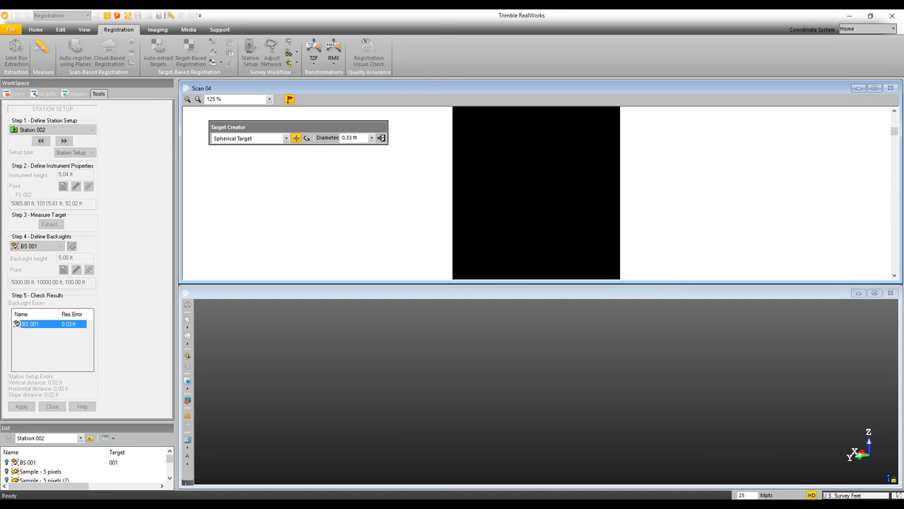
pyautogui.scroll(2, 535, 149)
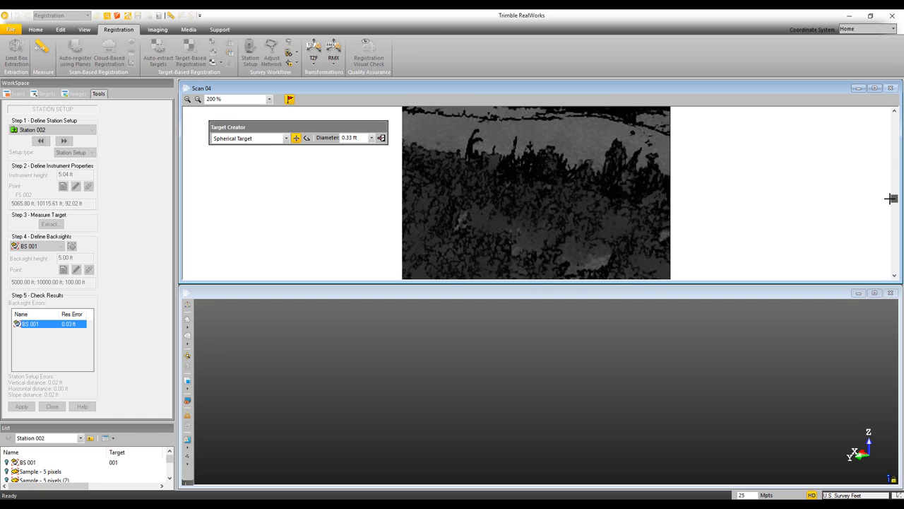
pyautogui.moveTo(889, 197); pyautogui.dragTo(889, 192)
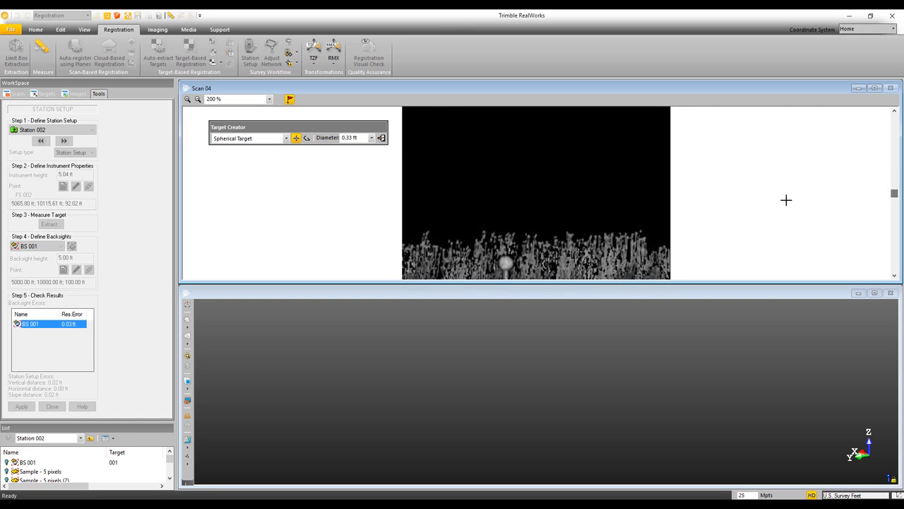
pyautogui.scroll(-2, 505, 263)
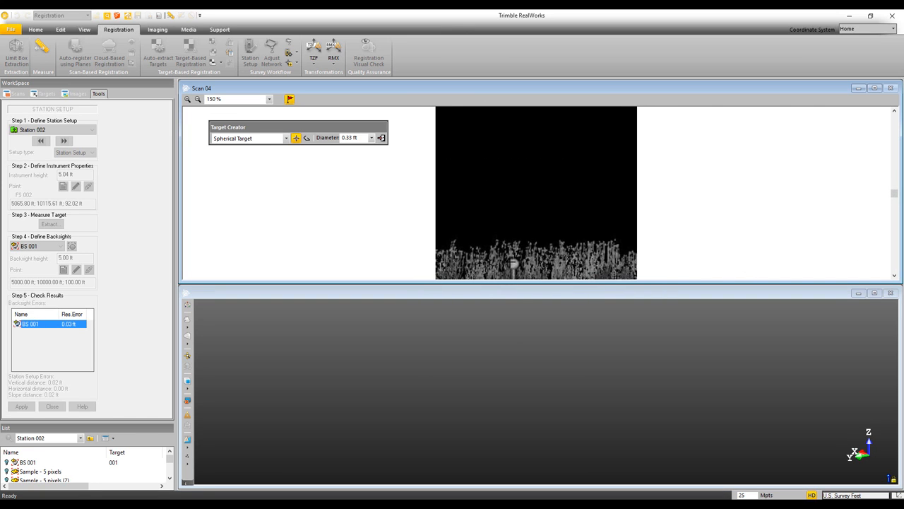
pyautogui.scroll(3, 508, 262)
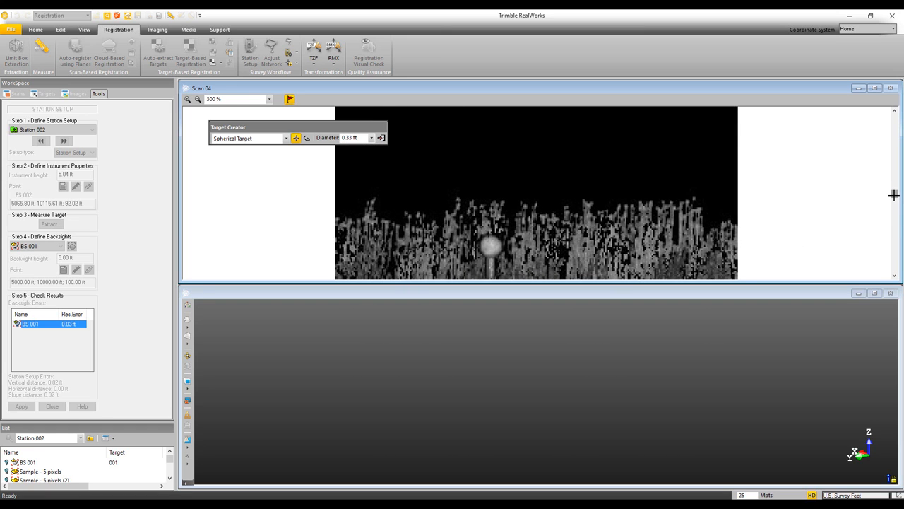
pyautogui.moveTo(895, 195); pyautogui.dragTo(895, 194)
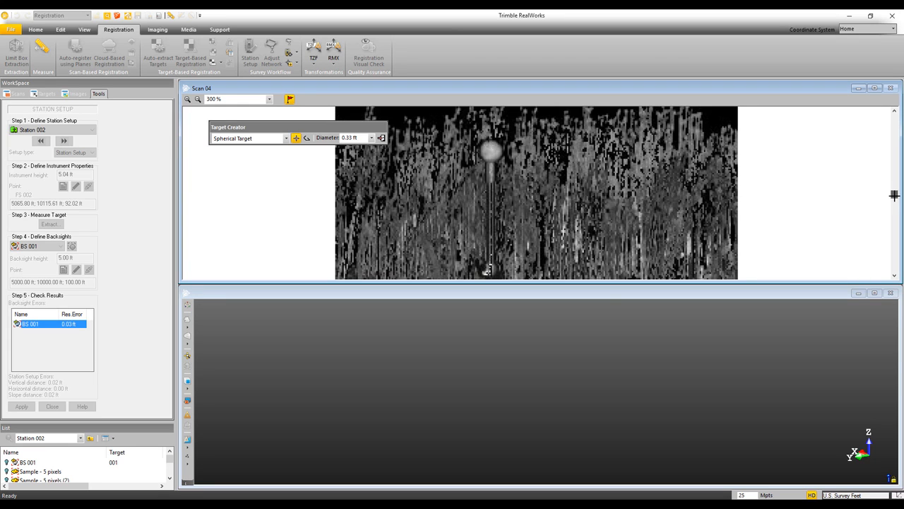
# Extract the sphere in Scan 04 as a 0.33 ft spherical target after checking its fit in 3D
pyautogui.click(489, 152)
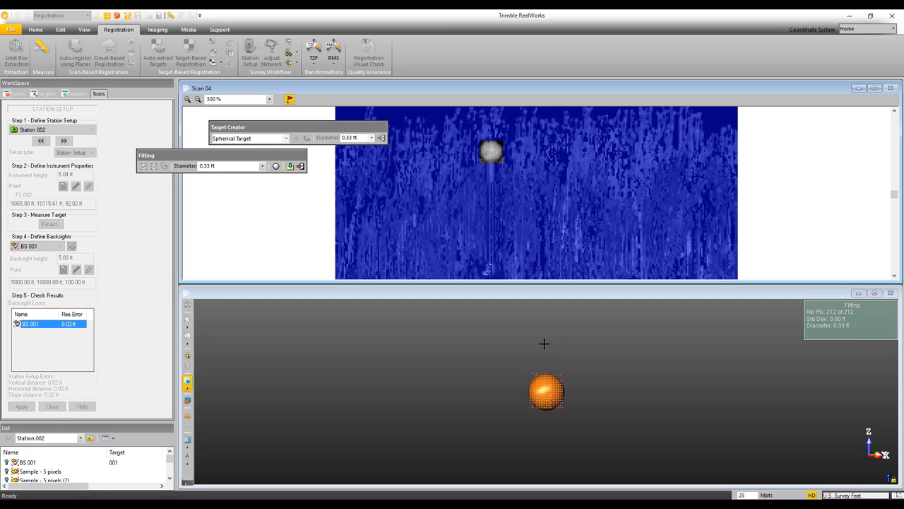
pyautogui.moveTo(544, 393)
pyautogui.mouseDown()
pyautogui.moveTo(575, 394)
pyautogui.moveTo(539, 394)
pyautogui.mouseUp()
pyautogui.click(290, 166)
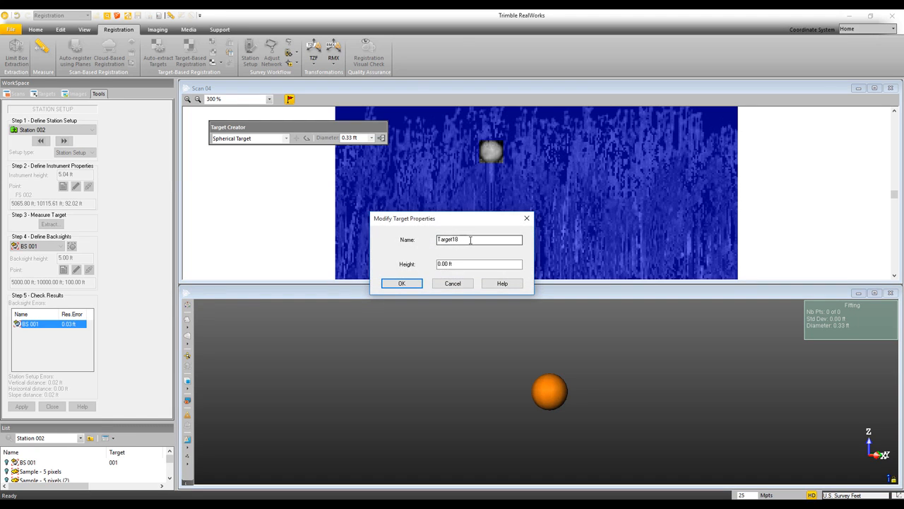
# Name the target extracted from Scan 04 FS 003, set its height to 6 ft, and leave target creation
pyautogui.doubleClick(471, 240)
pyautogui.write('FS 003')
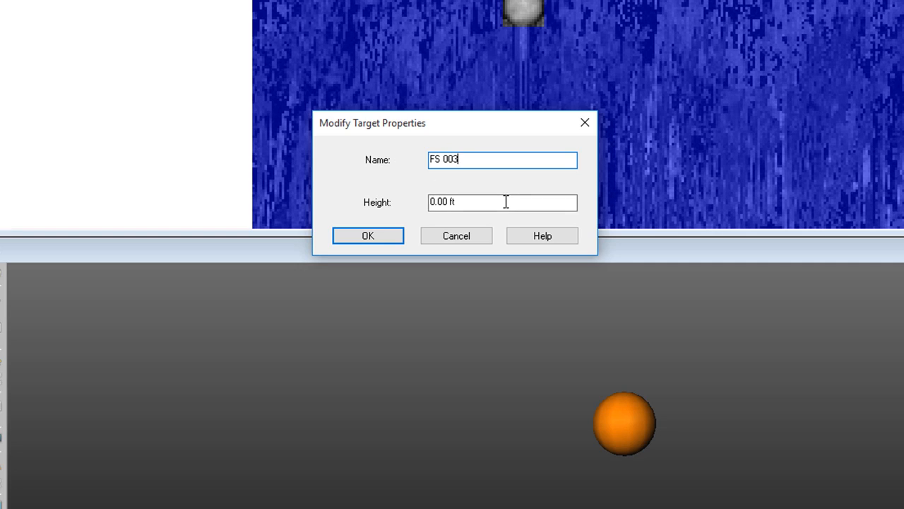
pyautogui.moveTo(505, 202); pyautogui.dragTo(391, 202)
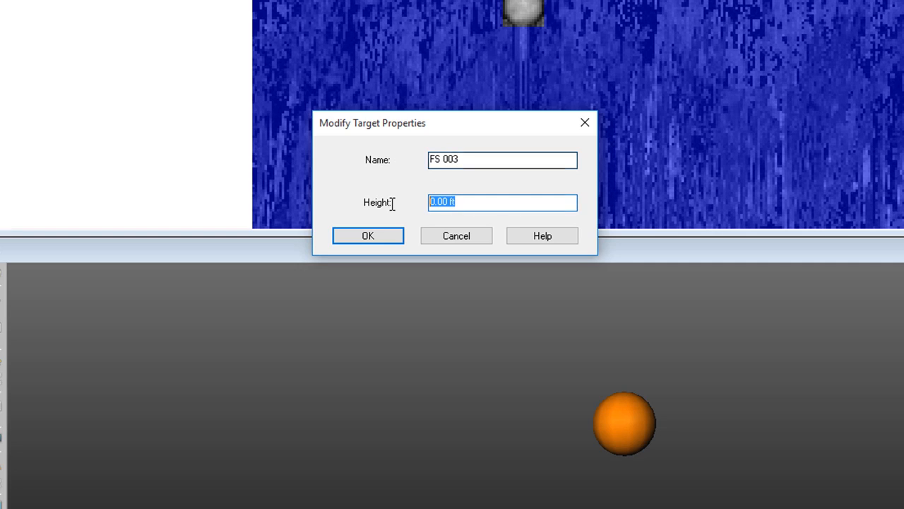
pyautogui.write('6.00 ft')
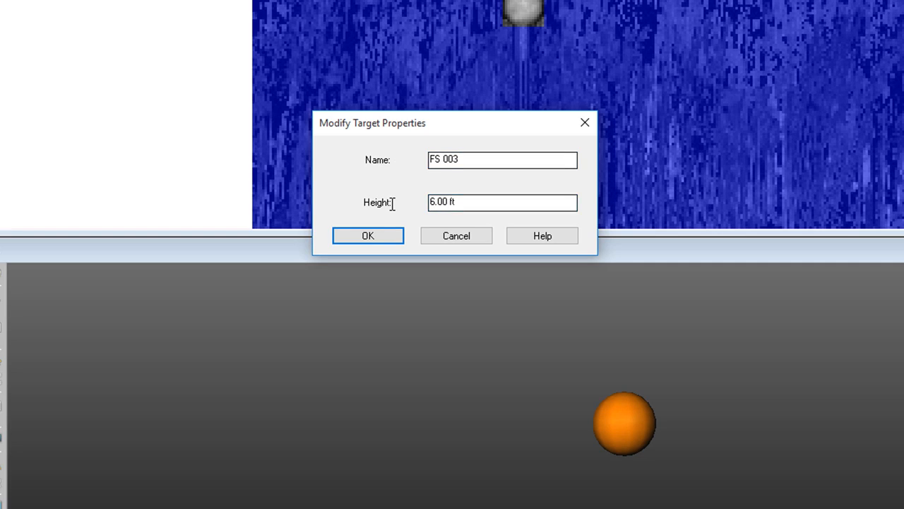
pyautogui.click(395, 241)
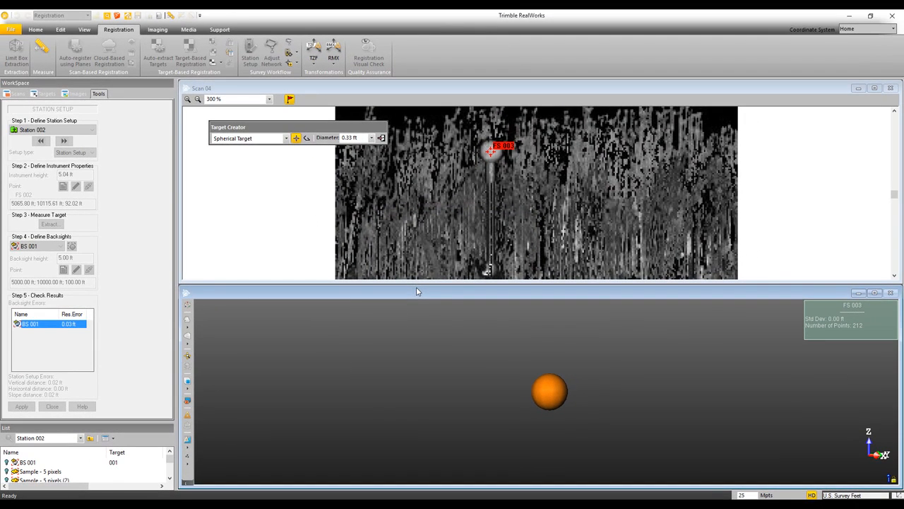
pyautogui.click(381, 138)
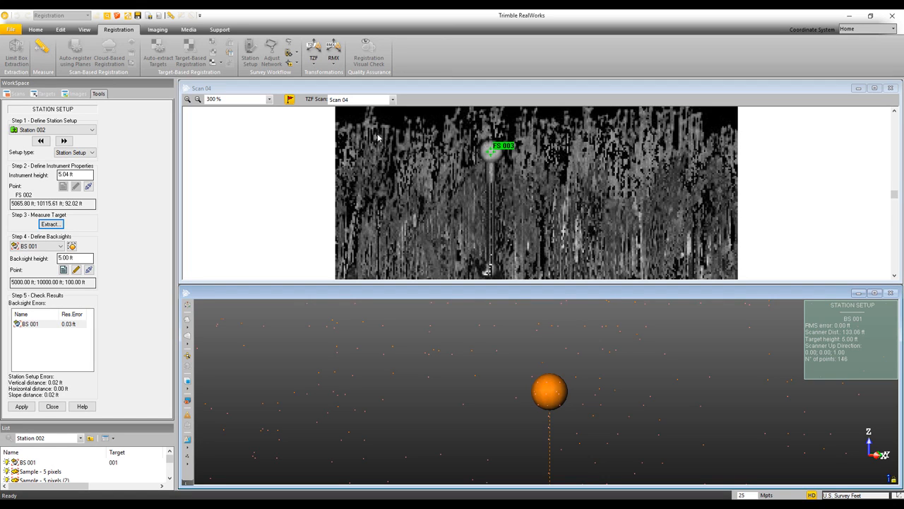
# Advance to Station 003 and set it over the known point FS 003 from Station 002
pyautogui.click(62, 141)
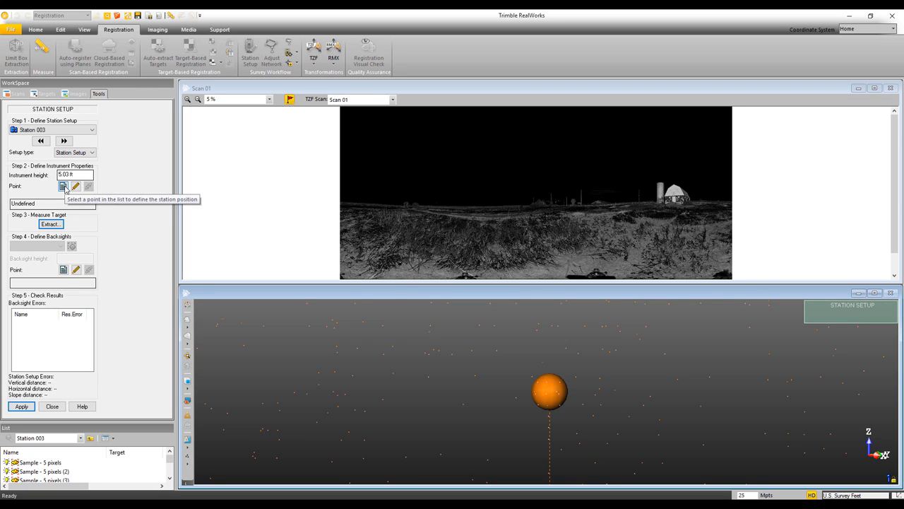
pyautogui.click(63, 186)
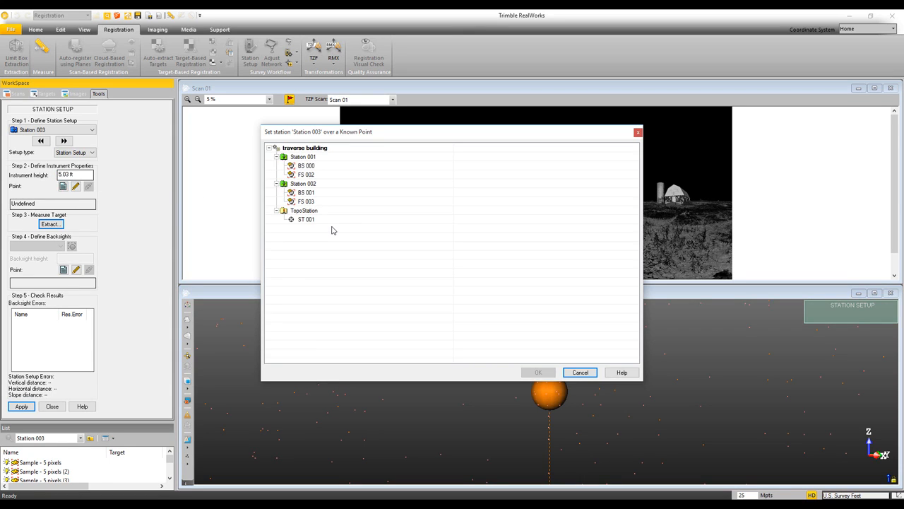
pyautogui.click(308, 201)
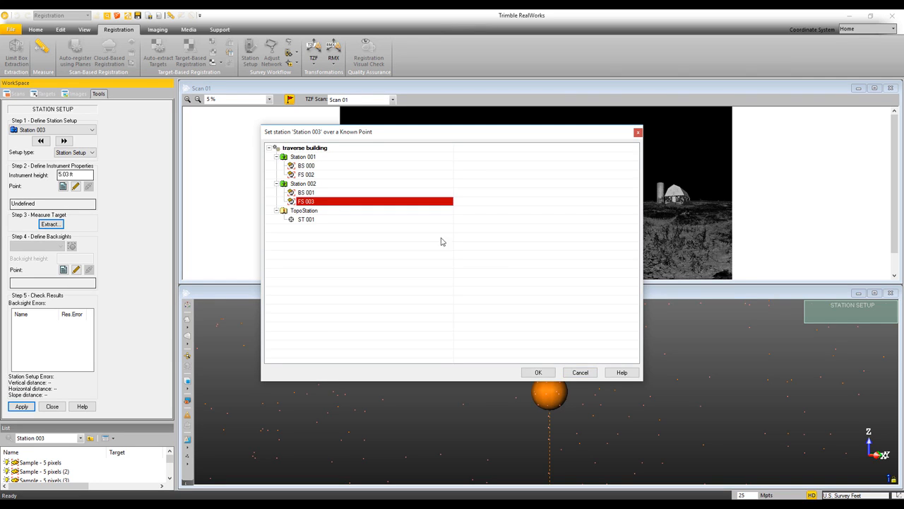
pyautogui.click(542, 371)
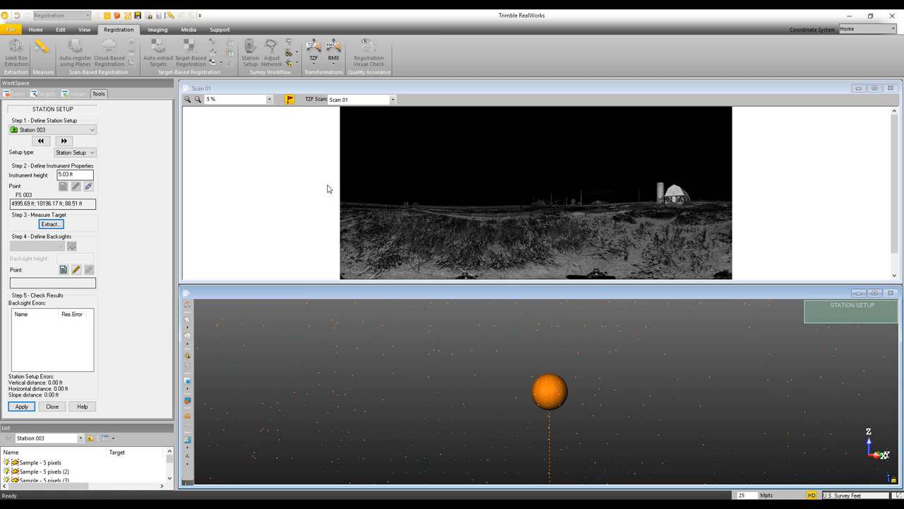
# Extract the tripod-mounted sphere by the fence in Station 003's Scan 02 as a 0.33 ft spherical target, checking its fit in 3D
pyautogui.click(51, 224)
pyautogui.click(392, 100)
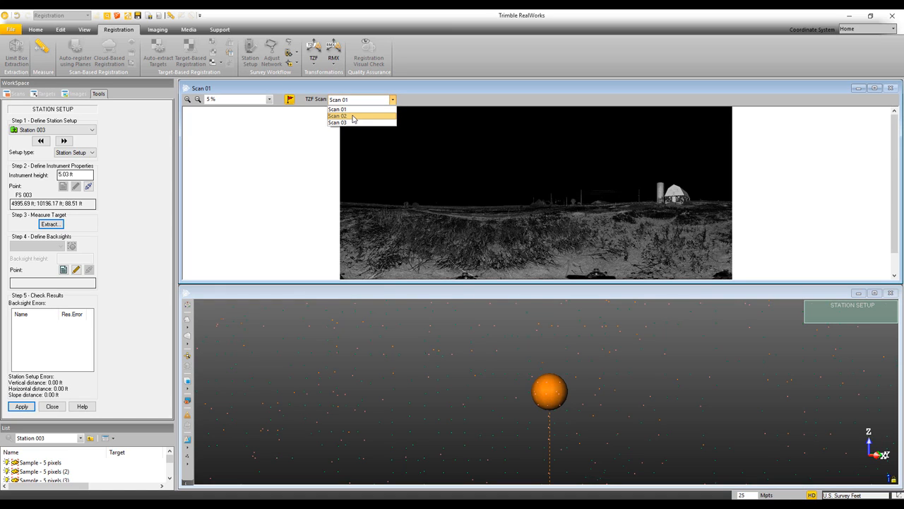
pyautogui.click(353, 117)
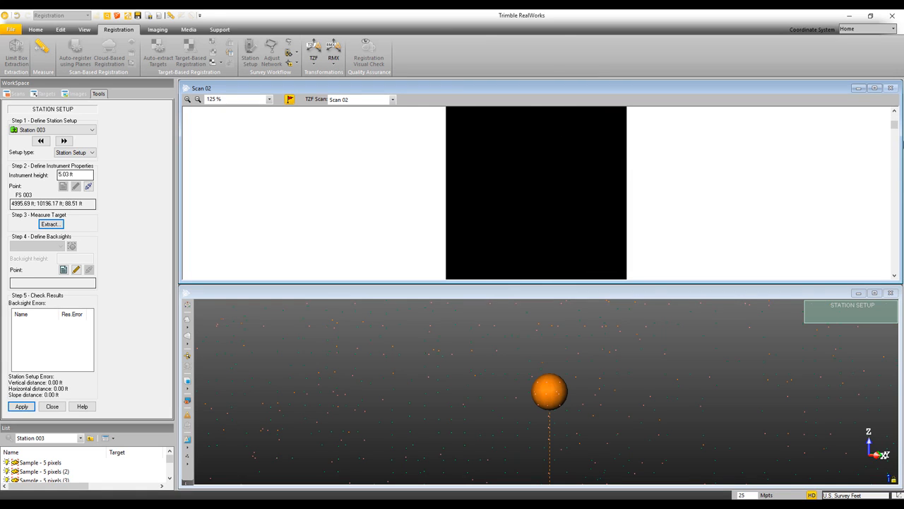
pyautogui.moveTo(894, 130); pyautogui.dragTo(894, 192)
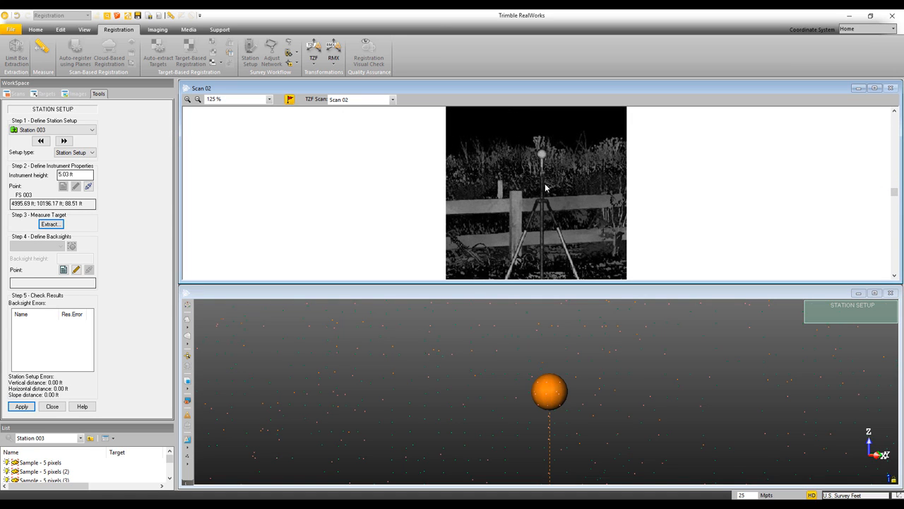
pyautogui.click(50, 225)
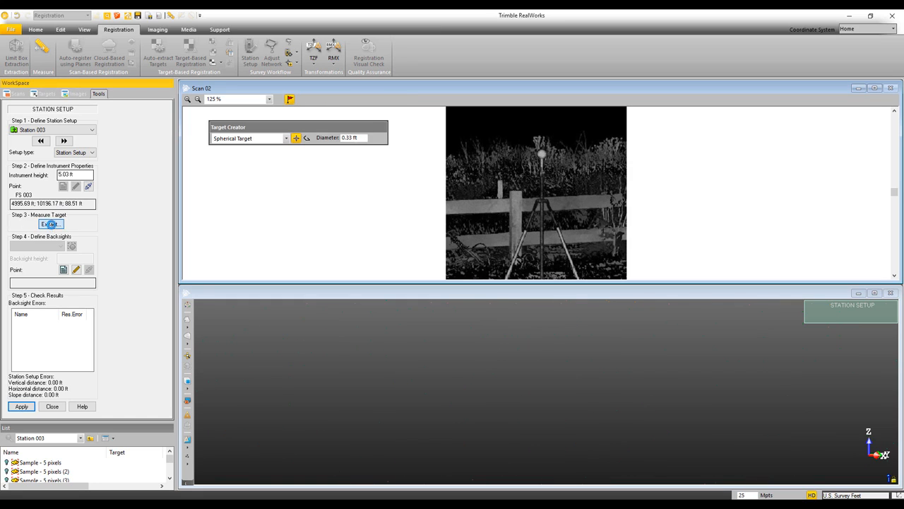
pyautogui.click(541, 153)
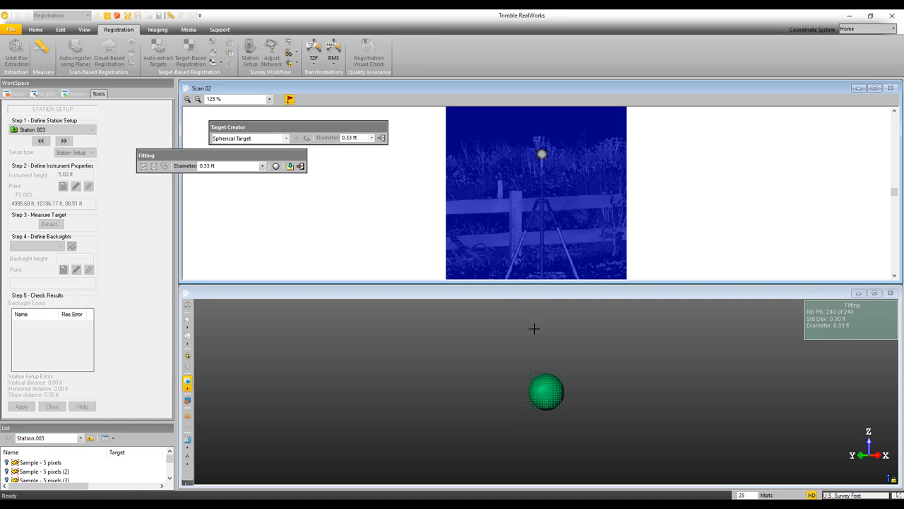
pyautogui.moveTo(541, 388); pyautogui.dragTo(578, 386)
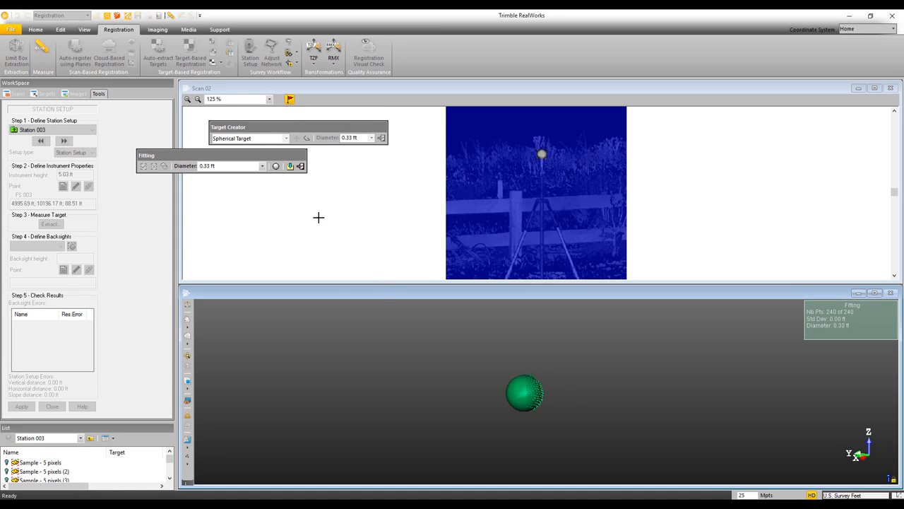
pyautogui.click(290, 165)
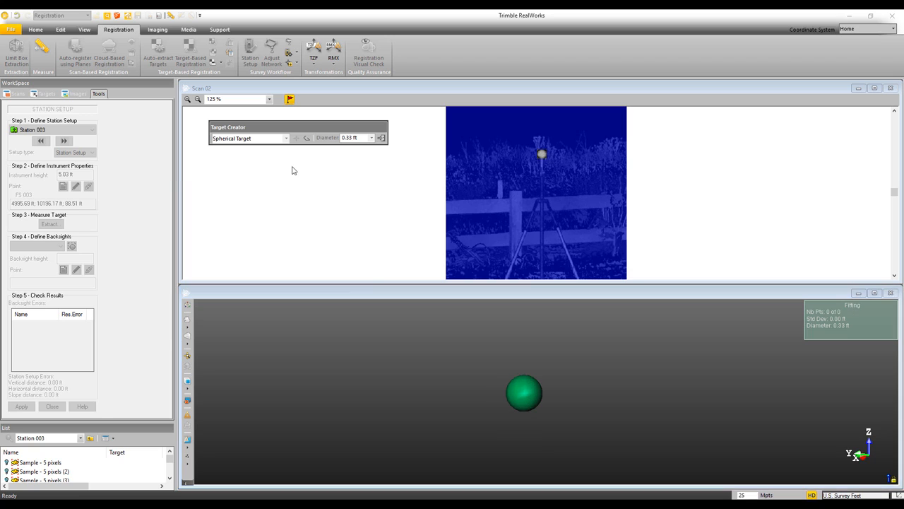
# Name the target extracted from Scan 02 BS 002, set its height to 5 ft, and leave target creation
pyautogui.moveTo(480, 240); pyautogui.dragTo(417, 239)
pyautogui.write('B')
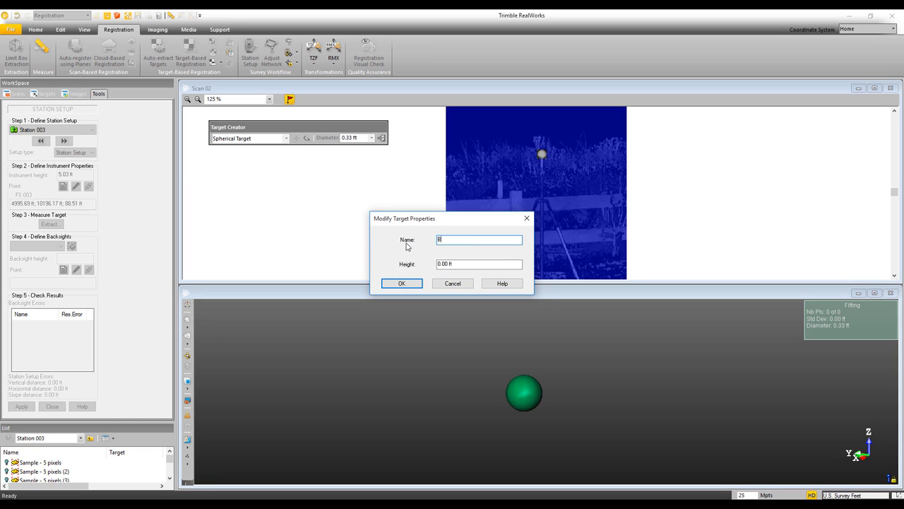
pyautogui.write('S 002')
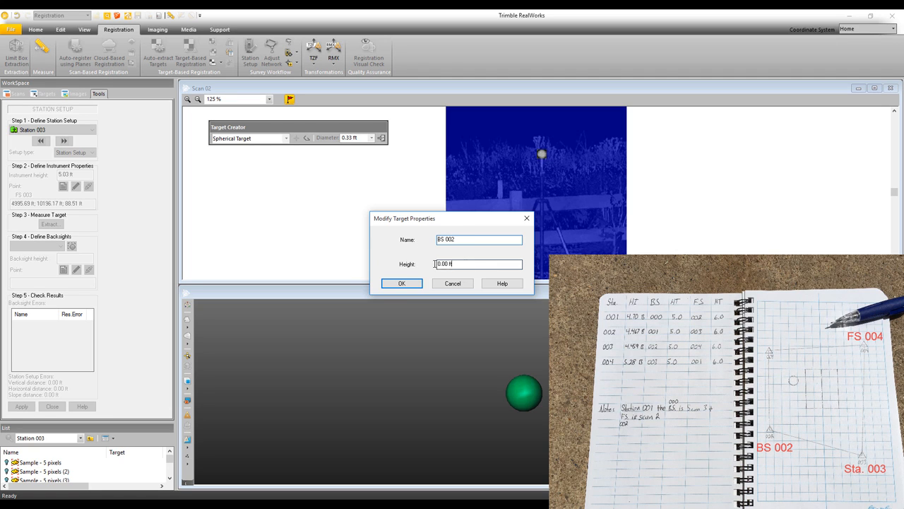
pyautogui.moveTo(436, 264); pyautogui.dragTo(400, 270)
pyautogui.write('5')
pyautogui.press('Return')
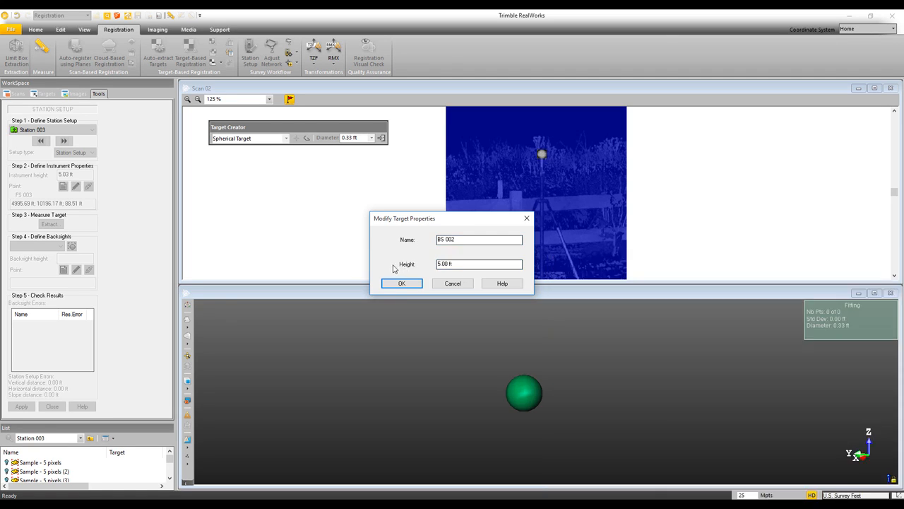
pyautogui.click(401, 282)
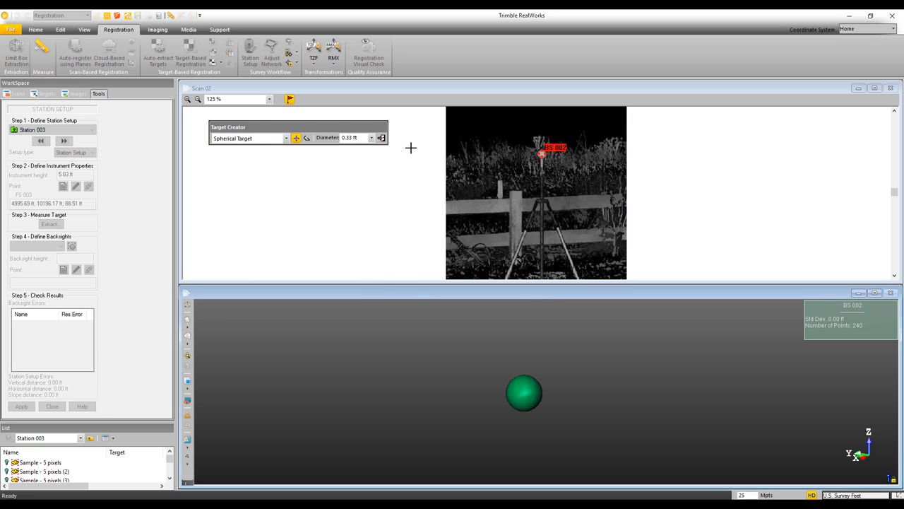
pyautogui.click(382, 137)
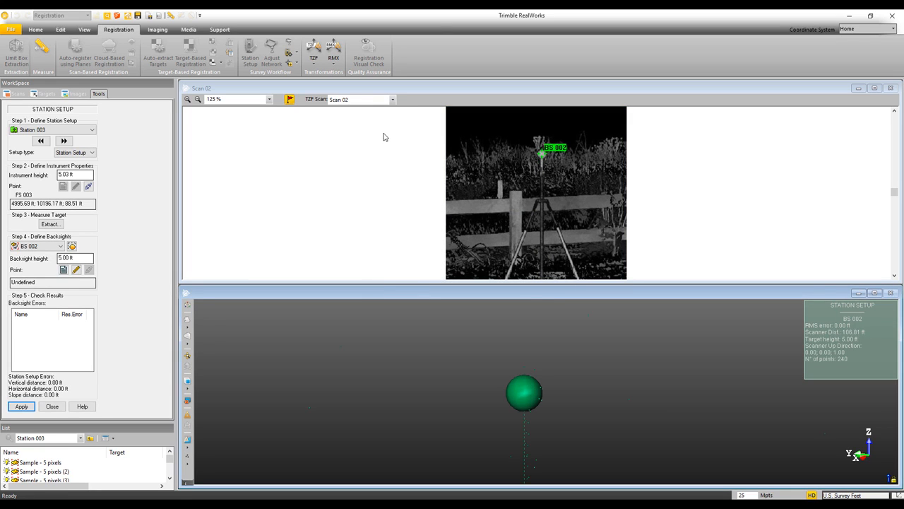
# Extract the sphere above the vegetation in Station 003's Scan 03 as a 0.33 ft spherical target, checking its fit in 3D
pyautogui.click(393, 100)
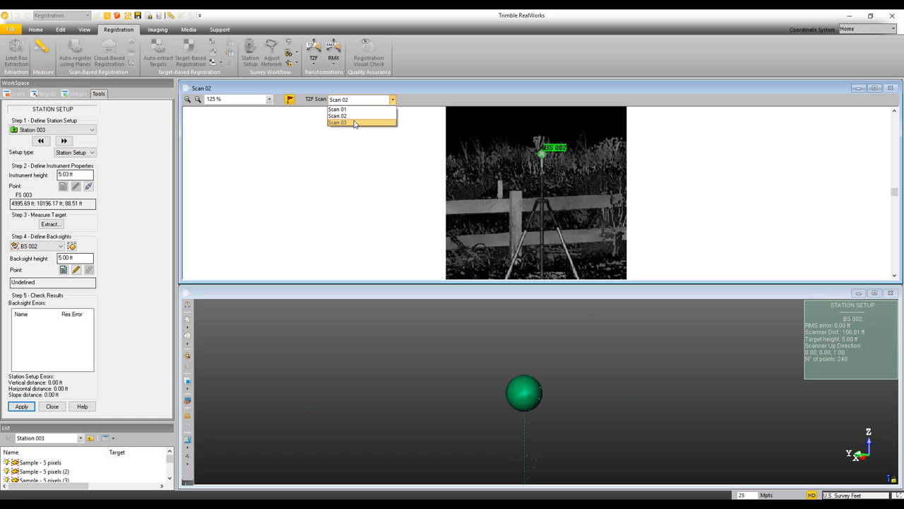
pyautogui.click(355, 123)
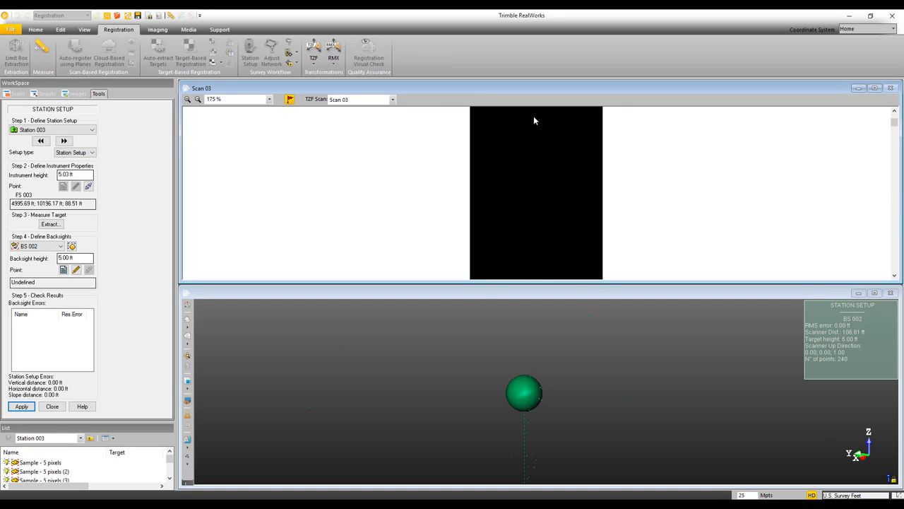
pyautogui.moveTo(896, 125); pyautogui.dragTo(892, 193)
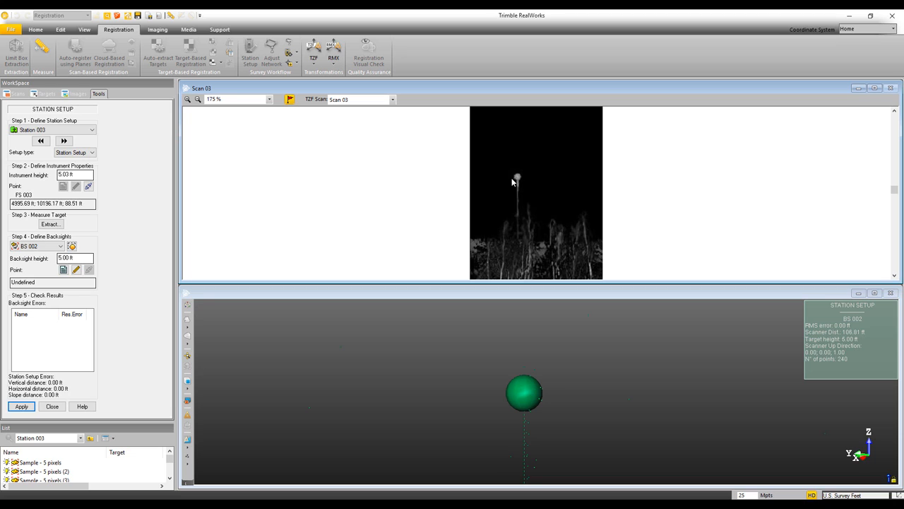
pyautogui.scroll(3, 498, 179)
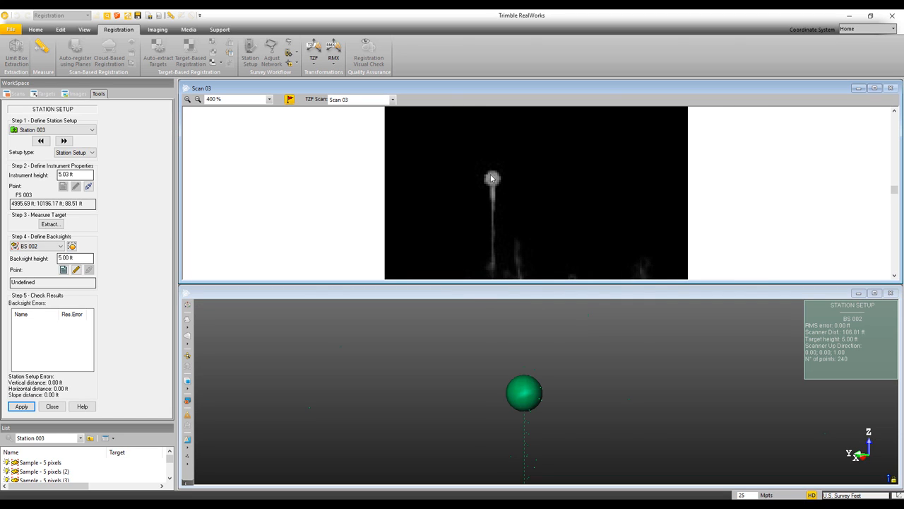
pyautogui.click(56, 225)
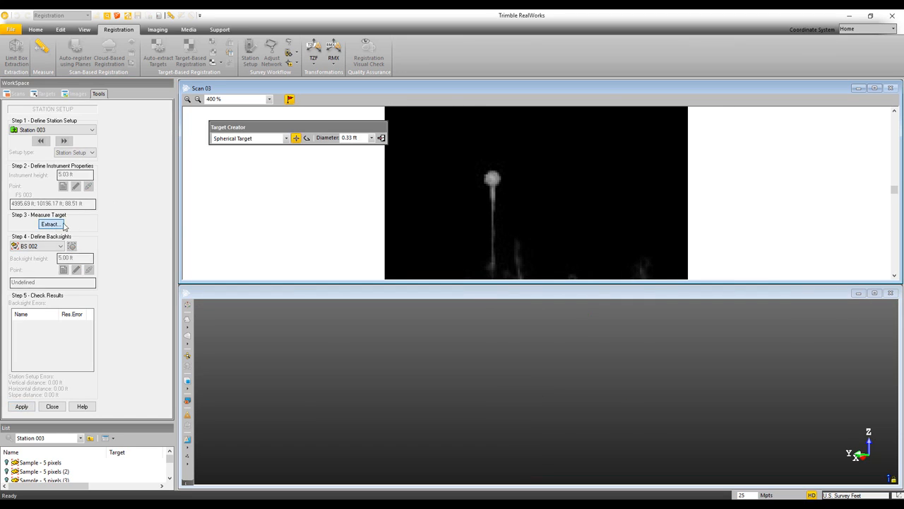
pyautogui.click(491, 180)
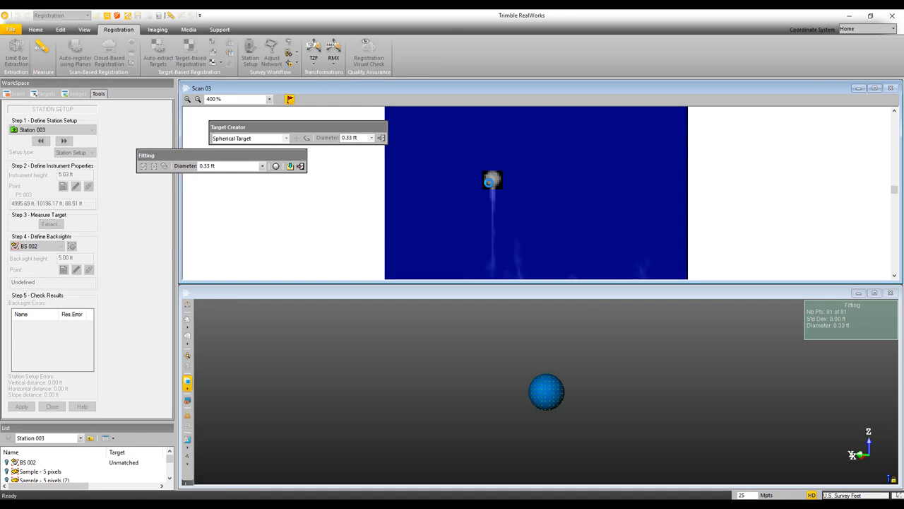
pyautogui.moveTo(567, 389); pyautogui.dragTo(500, 388)
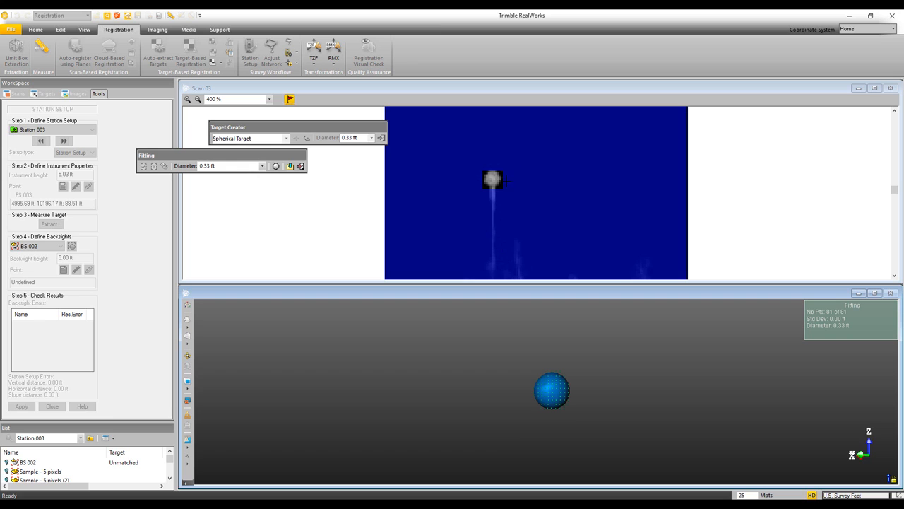
pyautogui.click(292, 169)
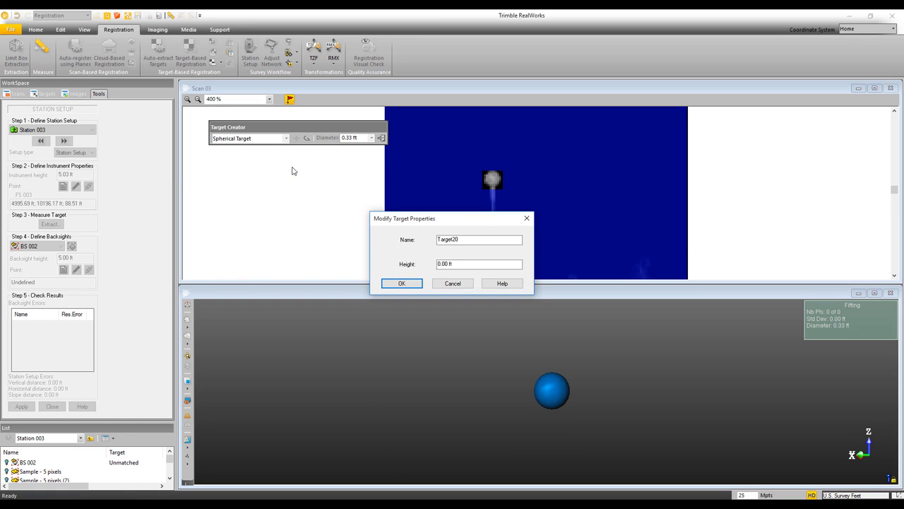
# Name the target extracted from Scan 03 FS 004, set its height to 6 ft, and leave target creation
pyautogui.moveTo(475, 241); pyautogui.dragTo(409, 240)
pyautogui.write('FS 004')
pyautogui.moveTo(466, 265); pyautogui.dragTo(417, 267)
pyautogui.write('6')
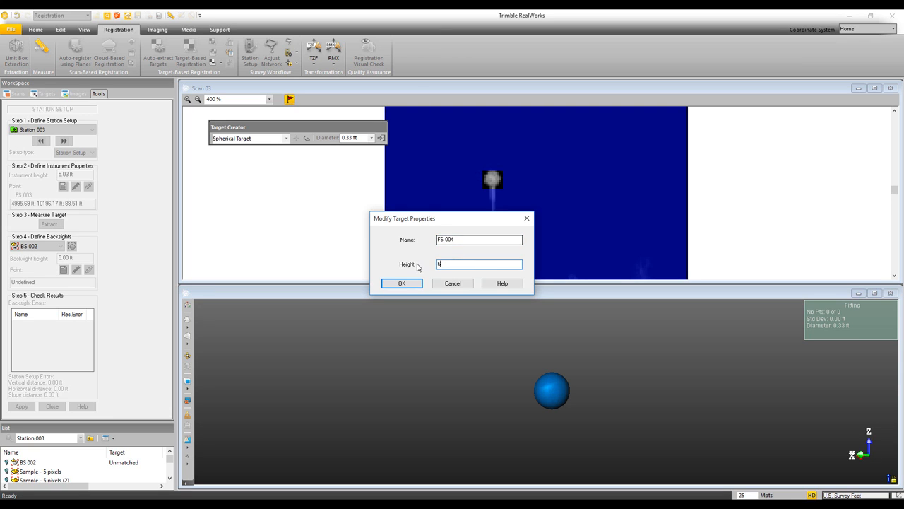
pyautogui.press('Tab')
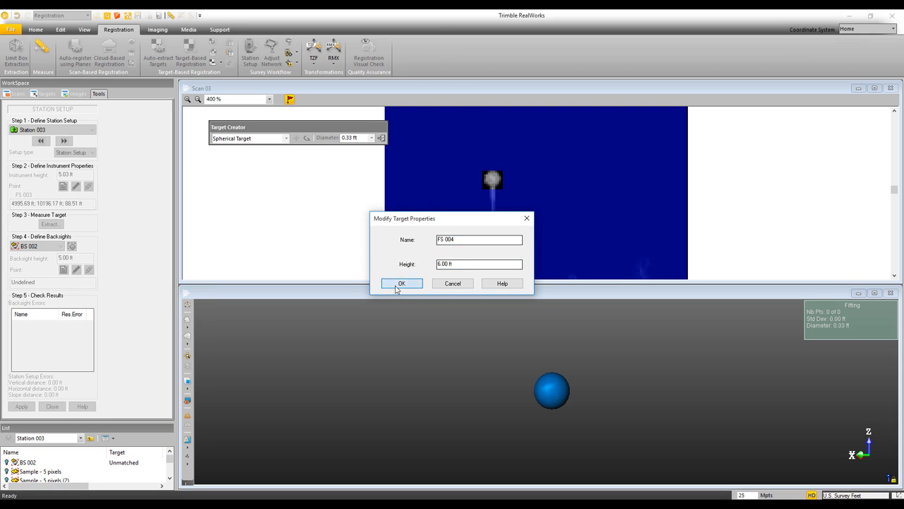
pyautogui.click(402, 283)
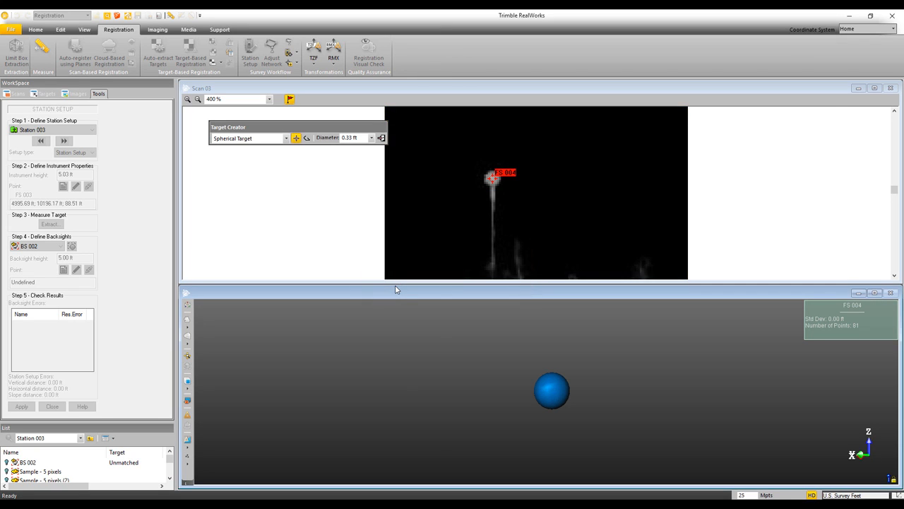
pyautogui.click(382, 137)
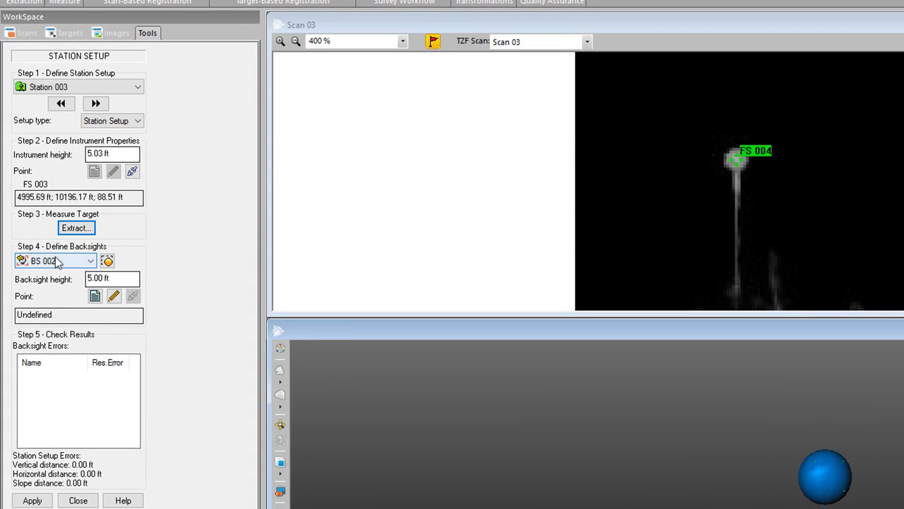
# Match backsight BS 002 with the Station 002 point under Station 002
pyautogui.click(95, 297)
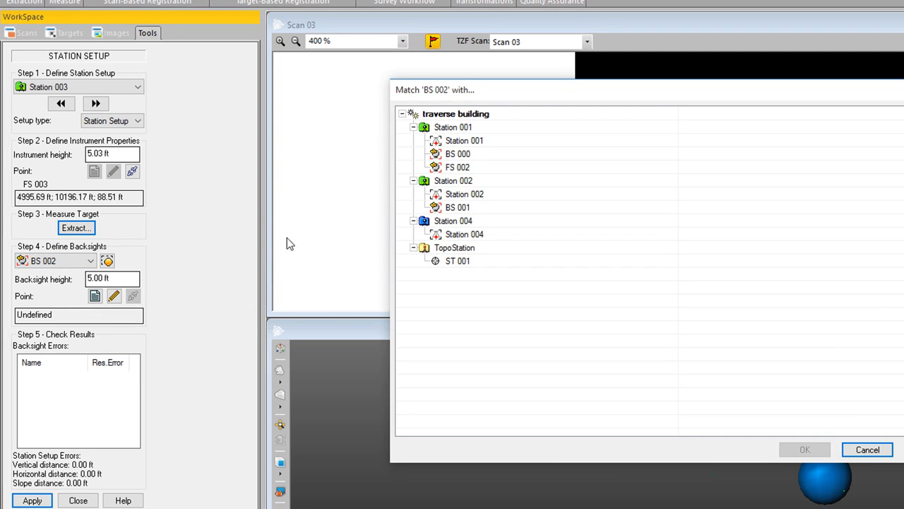
pyautogui.click(477, 195)
pyautogui.click(804, 450)
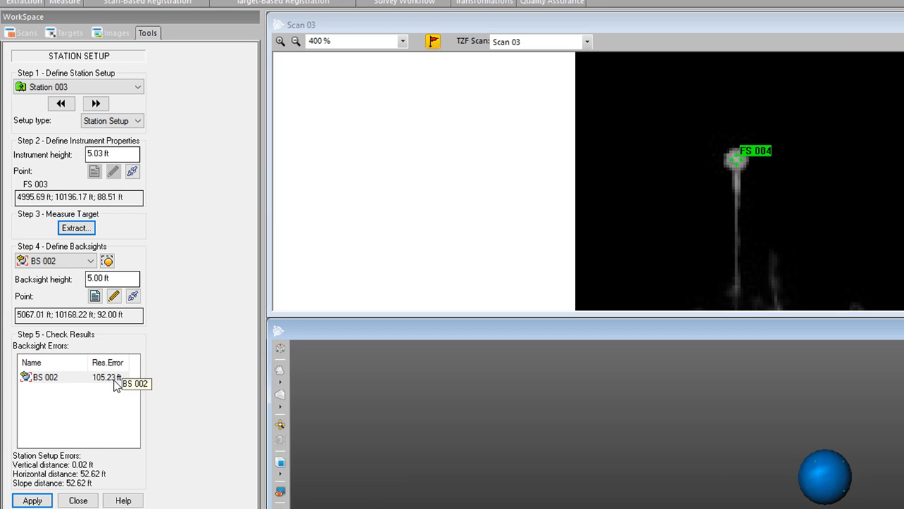
# Apply the Station 003 setup, and set Station 004 over the known point FS 004 under Station 003
pyautogui.click(32, 500)
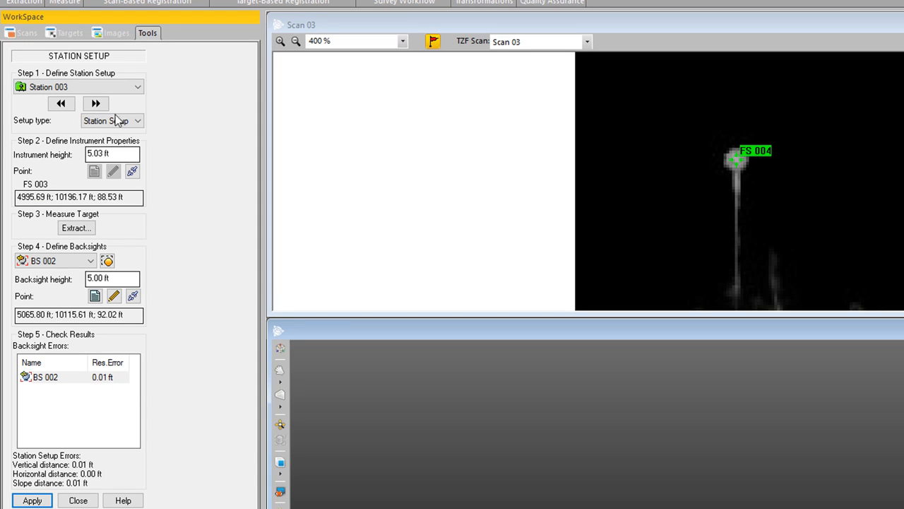
pyautogui.click(139, 88)
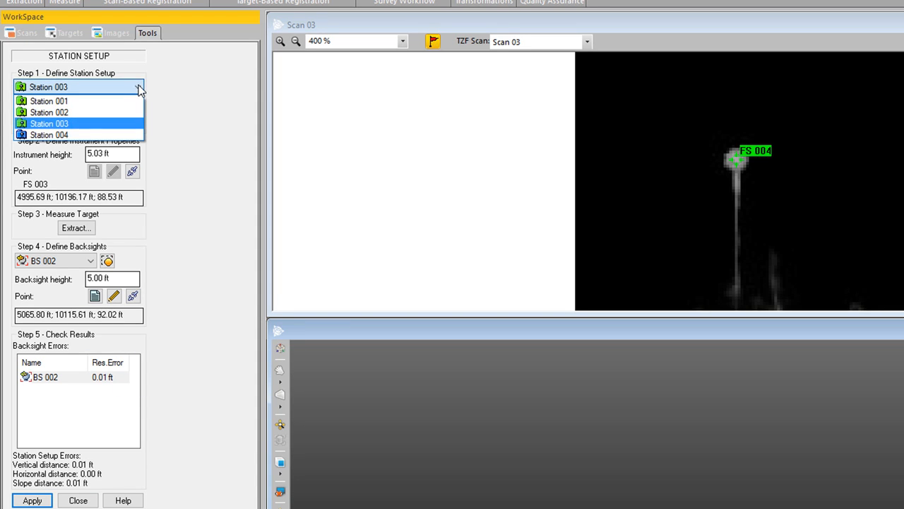
pyautogui.click(40, 135)
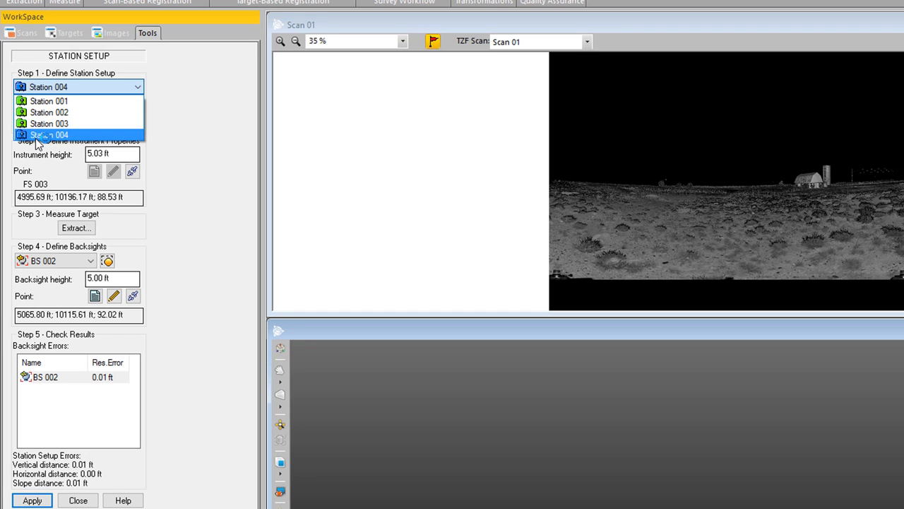
pyautogui.click(39, 135)
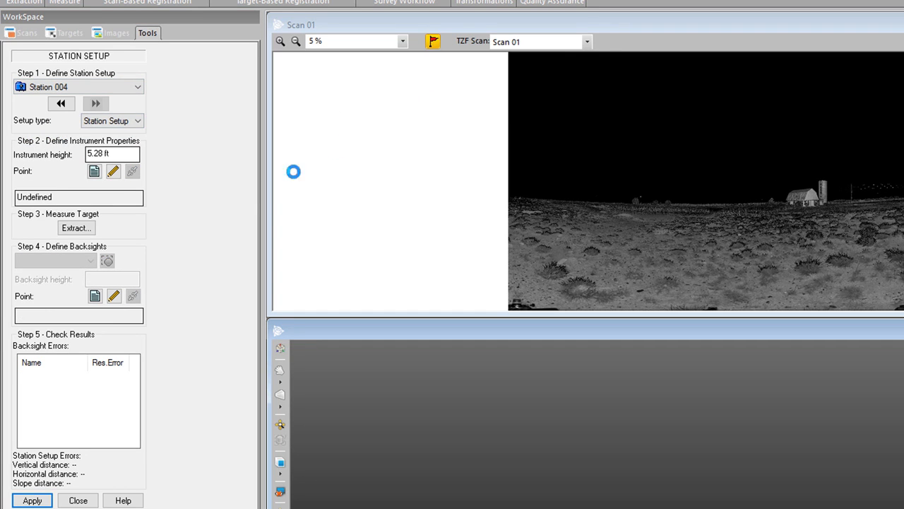
pyautogui.click(93, 171)
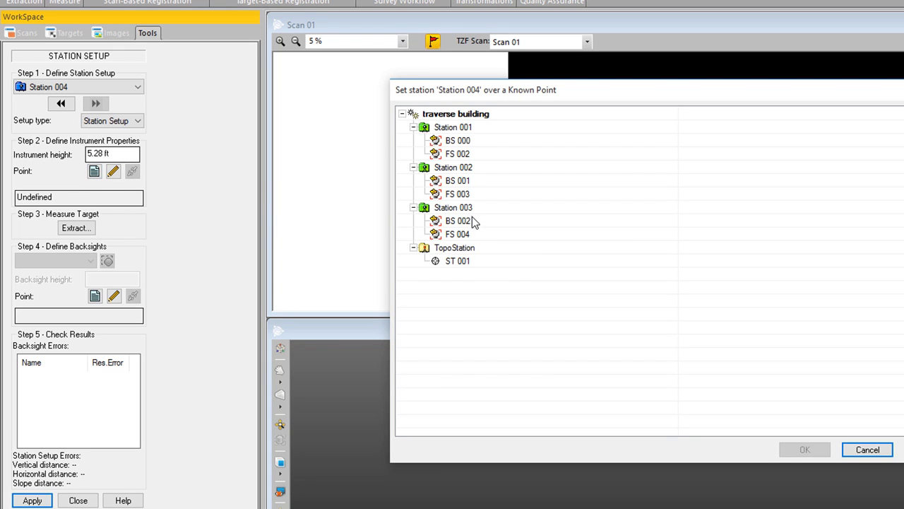
pyautogui.click(453, 235)
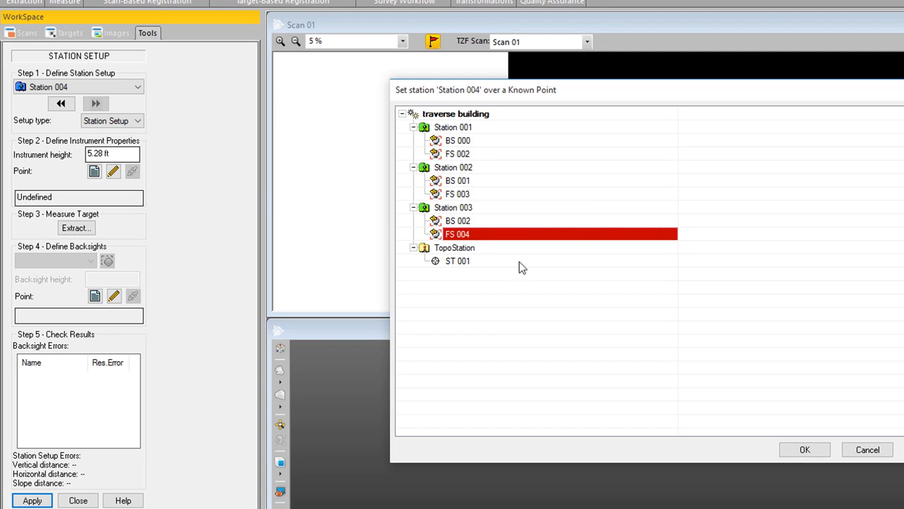
pyautogui.click(812, 450)
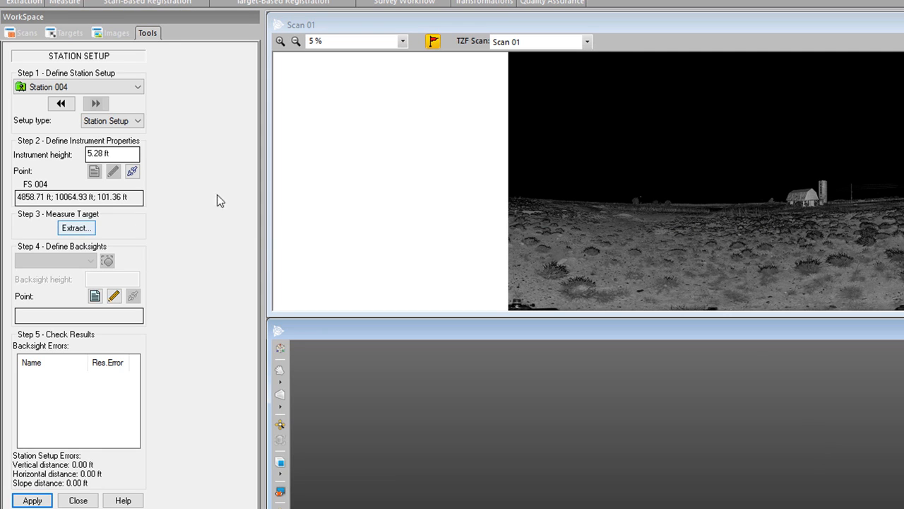
# Examine Station 004's Scan 01 along the vegetation and tree line near the barn for the backsight target
pyautogui.click(586, 41)
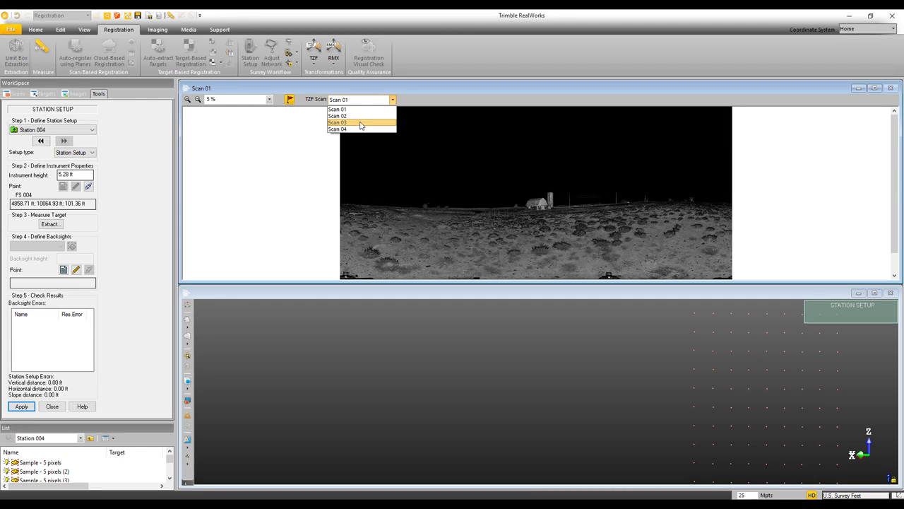
pyautogui.click(356, 110)
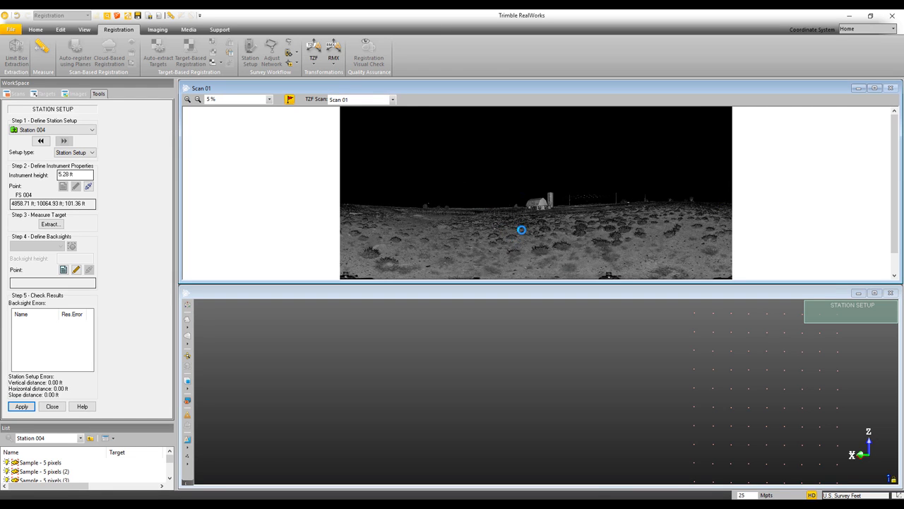
pyautogui.scroll(3, 502, 212)
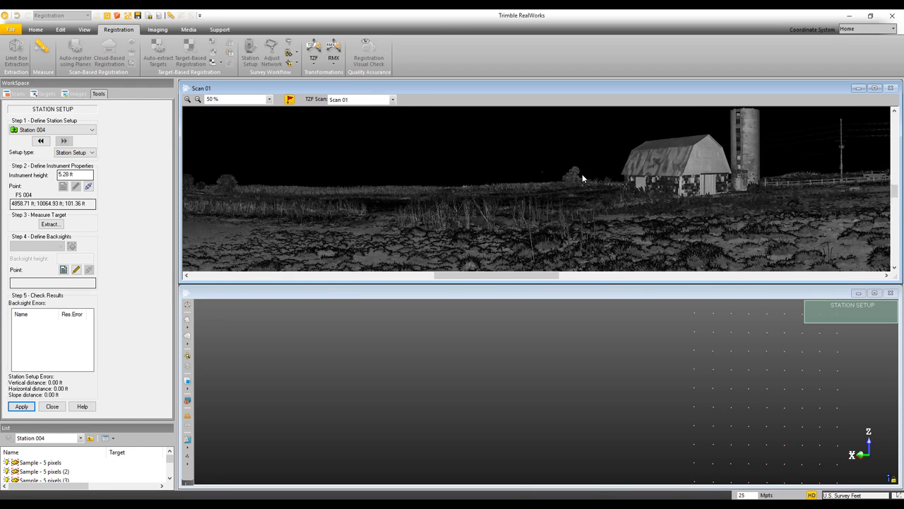
pyautogui.scroll(2, 583, 175)
pyautogui.moveTo(519, 224); pyautogui.dragTo(792, 176)
pyautogui.moveTo(482, 188)
pyautogui.mouseDown()
pyautogui.moveTo(737, 190)
pyautogui.moveTo(472, 198)
pyautogui.mouseUp()
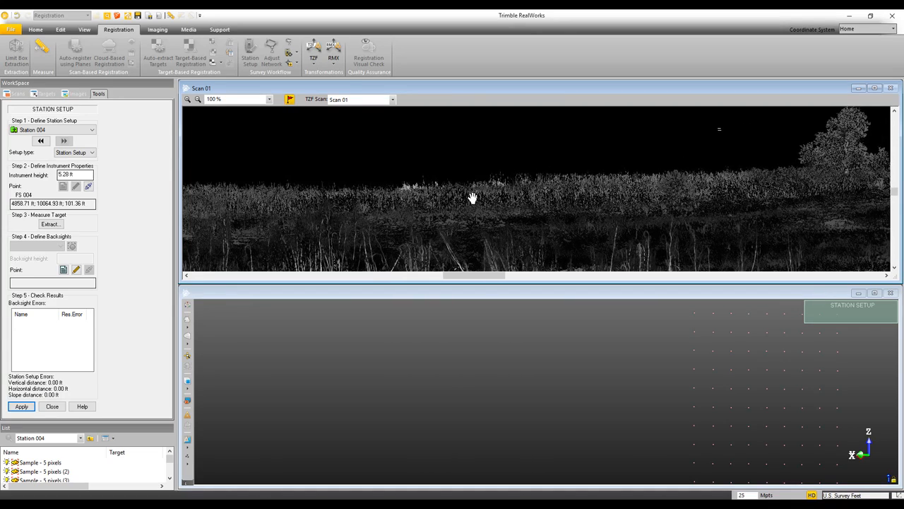
pyautogui.scroll(1, 708, 191)
pyautogui.scroll(-2, 740, 197)
pyautogui.moveTo(773, 195); pyautogui.dragTo(650, 196)
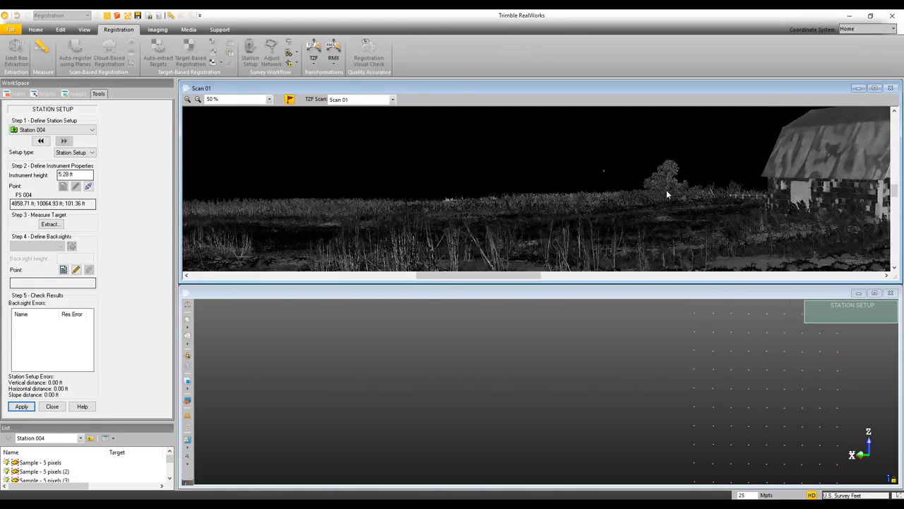
pyautogui.scroll(2, 667, 191)
pyautogui.scroll(-4, 597, 186)
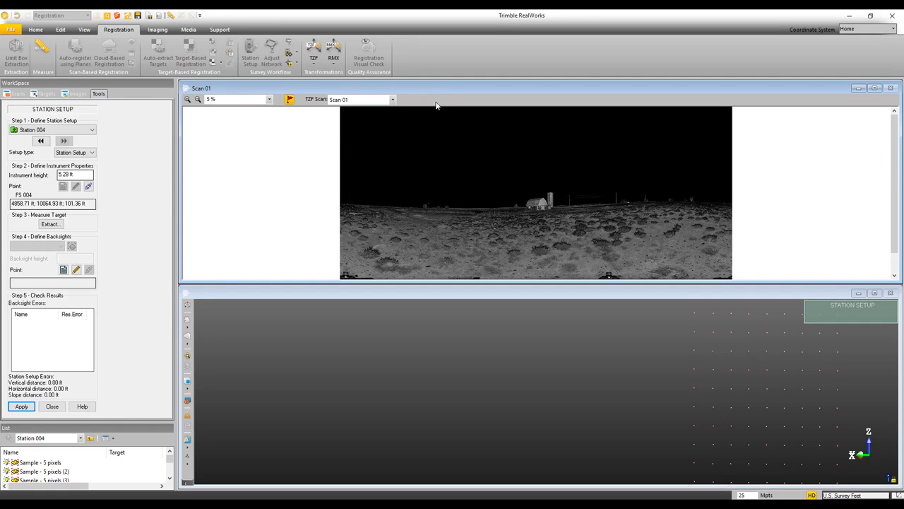
# Extract the sphere beside the standing person in Station 004's Scan 03 as a 0.33 ft spherical target, checking its fit in 3D
pyautogui.click(392, 100)
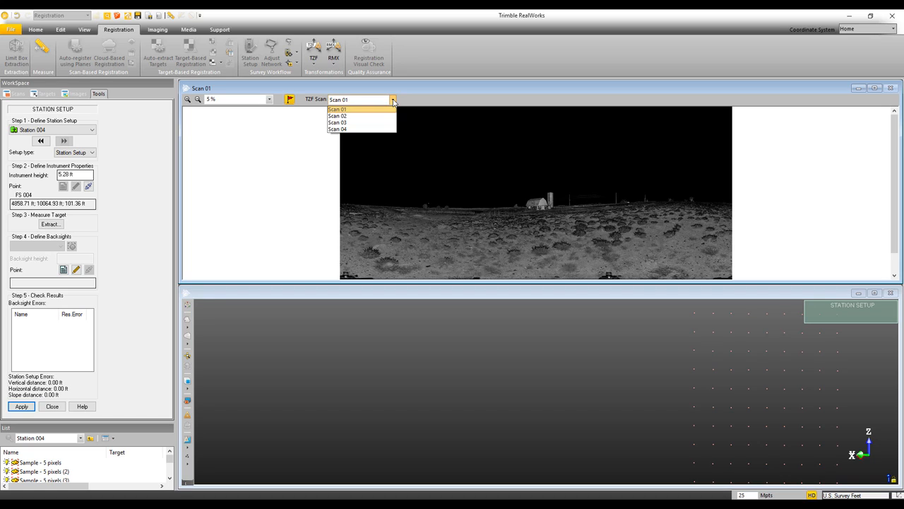
pyautogui.click(363, 123)
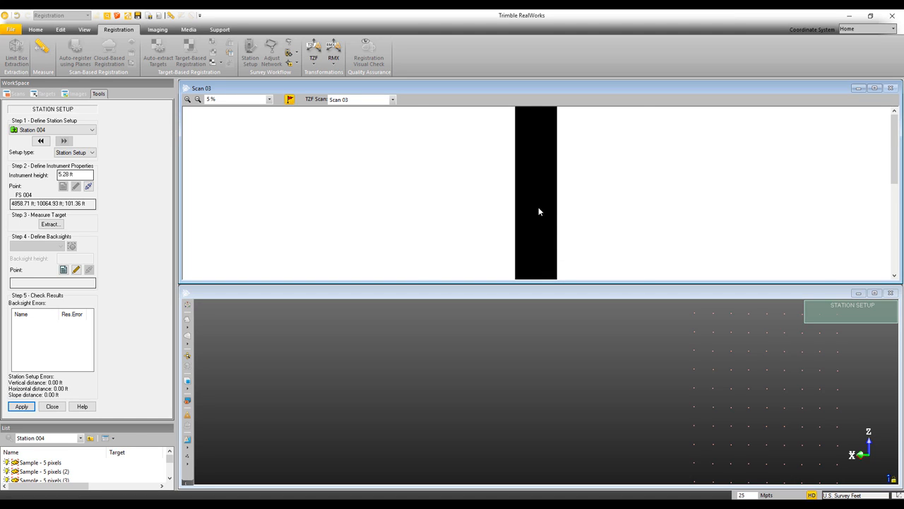
pyautogui.scroll(5, 539, 212)
pyautogui.scroll(-1, 539, 211)
pyautogui.moveTo(896, 154); pyautogui.dragTo(896, 192)
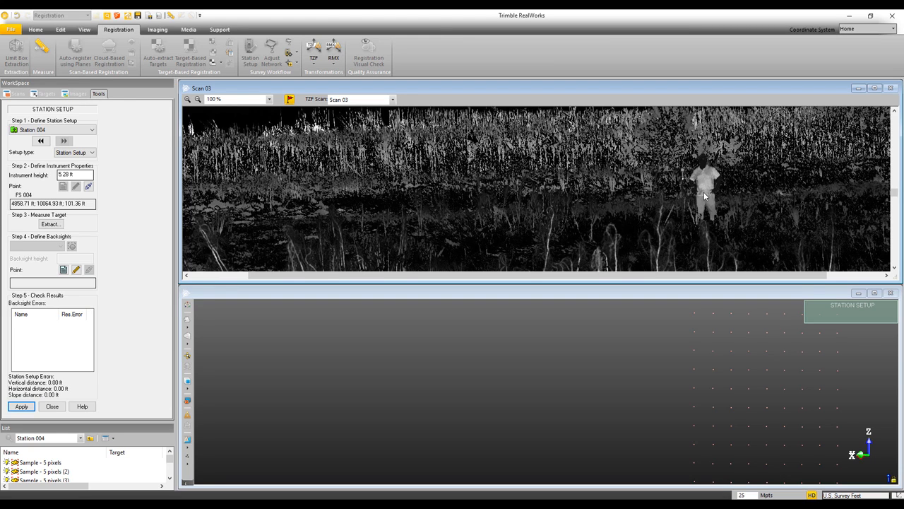
pyautogui.scroll(-1, 703, 191)
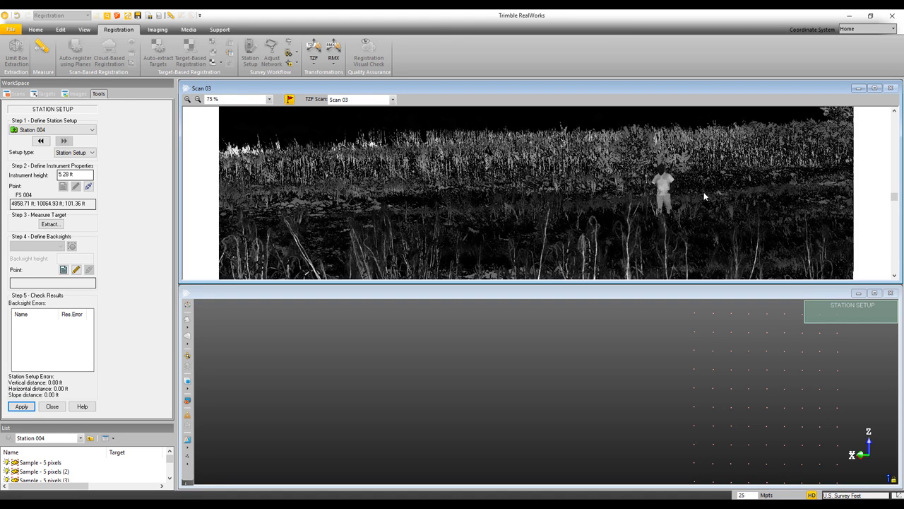
pyautogui.scroll(1, 544, 186)
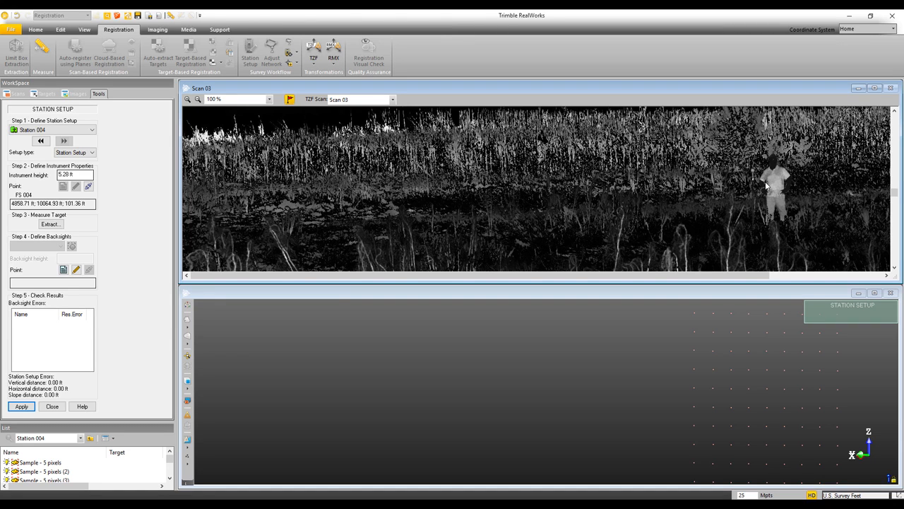
pyautogui.scroll(5, 765, 183)
pyautogui.moveTo(758, 165); pyautogui.dragTo(604, 182)
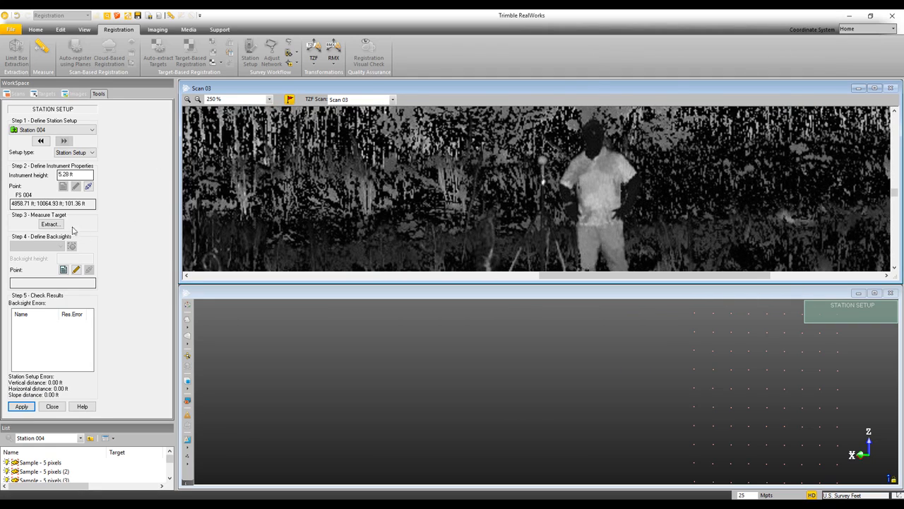
pyautogui.click(50, 224)
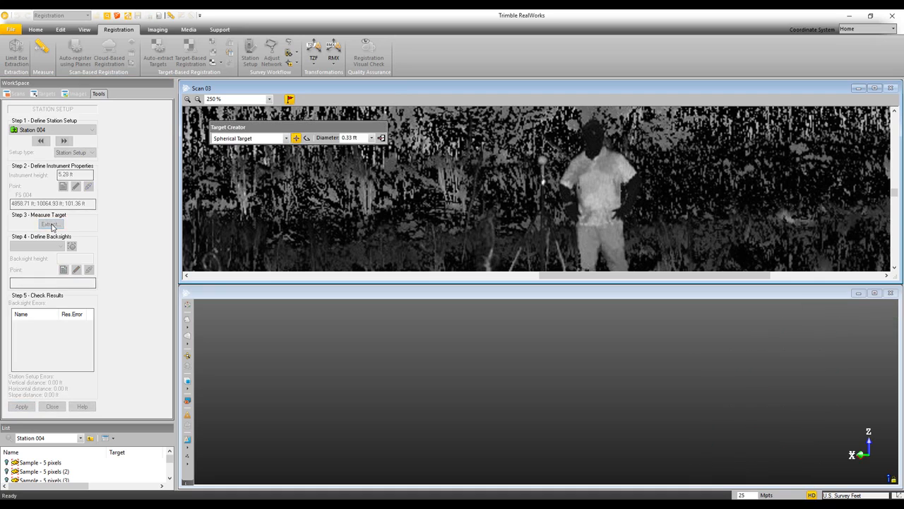
pyautogui.click(543, 160)
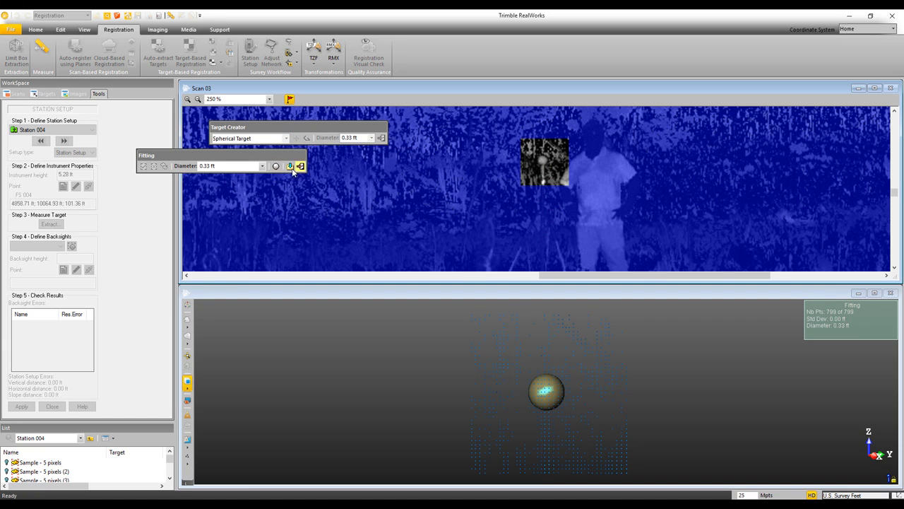
pyautogui.moveTo(541, 386); pyautogui.dragTo(575, 388)
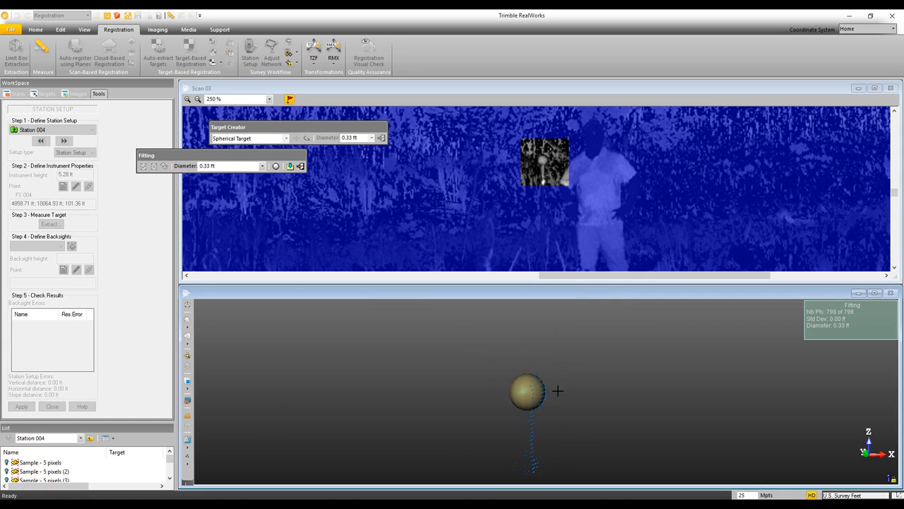
pyautogui.click(289, 165)
# Name the target extracted from Scan 03 BS 003, set its height to 5 ft, and leave target creation
pyautogui.moveTo(467, 239); pyautogui.dragTo(407, 238)
pyautogui.write('BS')
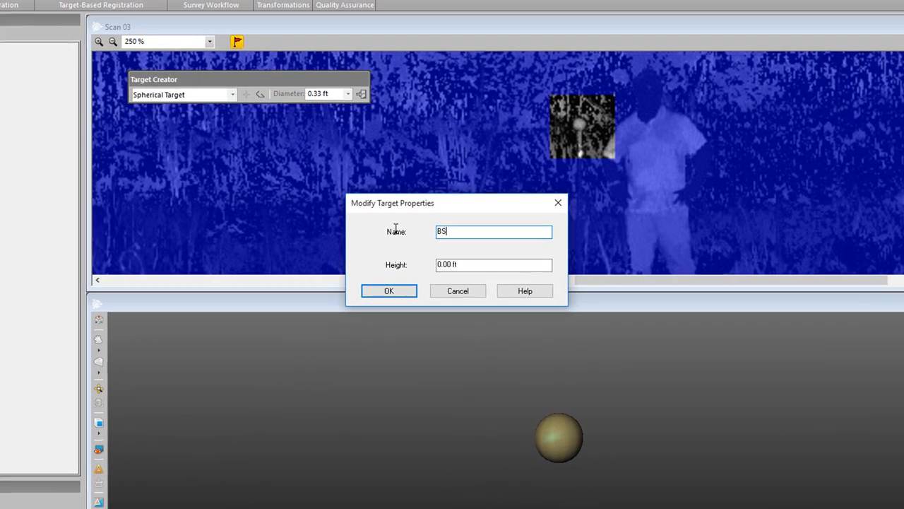
pyautogui.write(' 003')
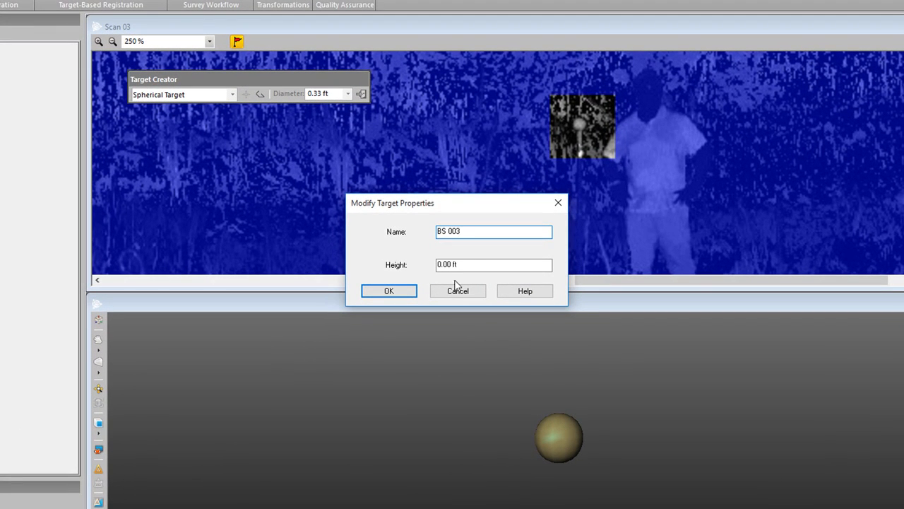
pyautogui.moveTo(546, 264); pyautogui.dragTo(379, 263)
pyautogui.write('5.00 ft')
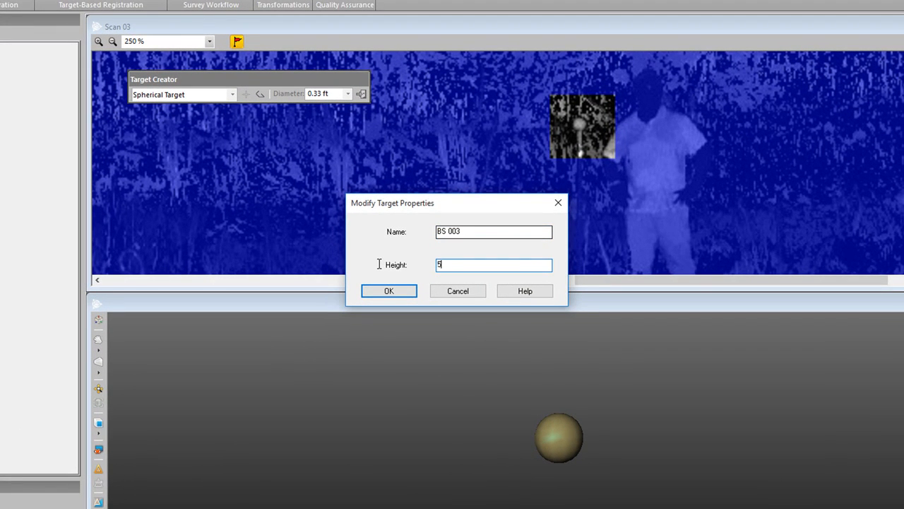
pyautogui.click(389, 291)
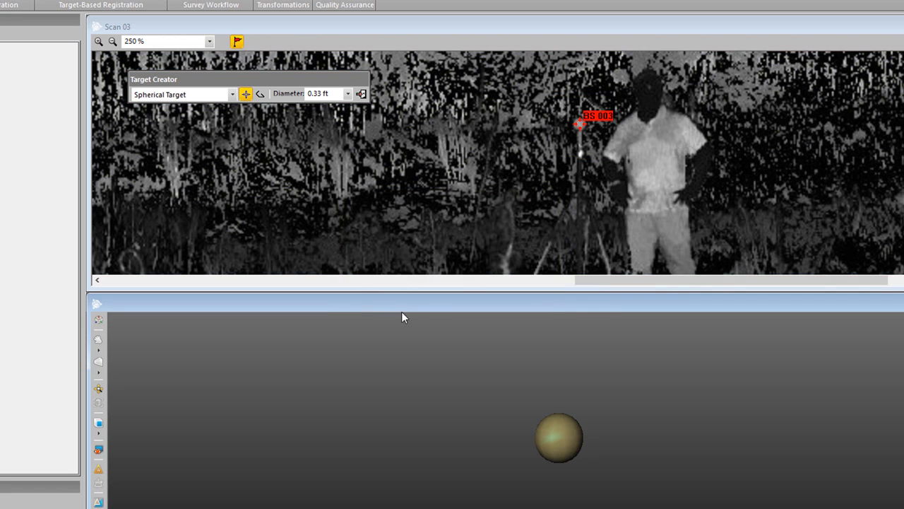
pyautogui.click(361, 93)
# Fit a 0.33 ft spherical target to the sphere above the tripod in Station 004's Scan 04 and inspect the fit in 3D
pyautogui.click(376, 42)
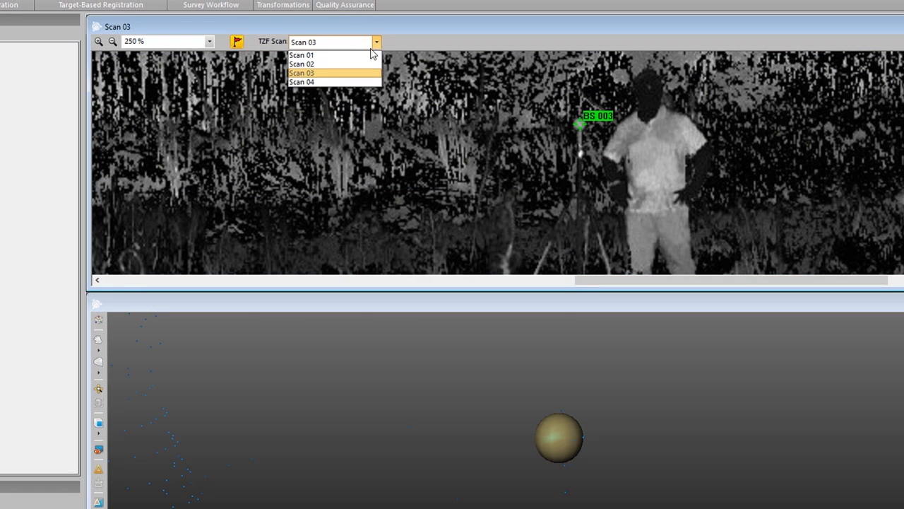
pyautogui.click(330, 83)
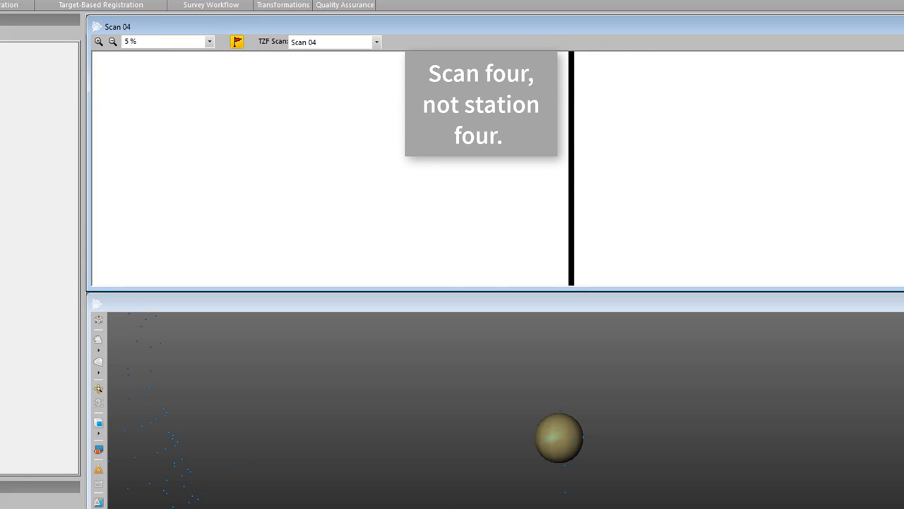
pyautogui.scroll(5, 570, 85)
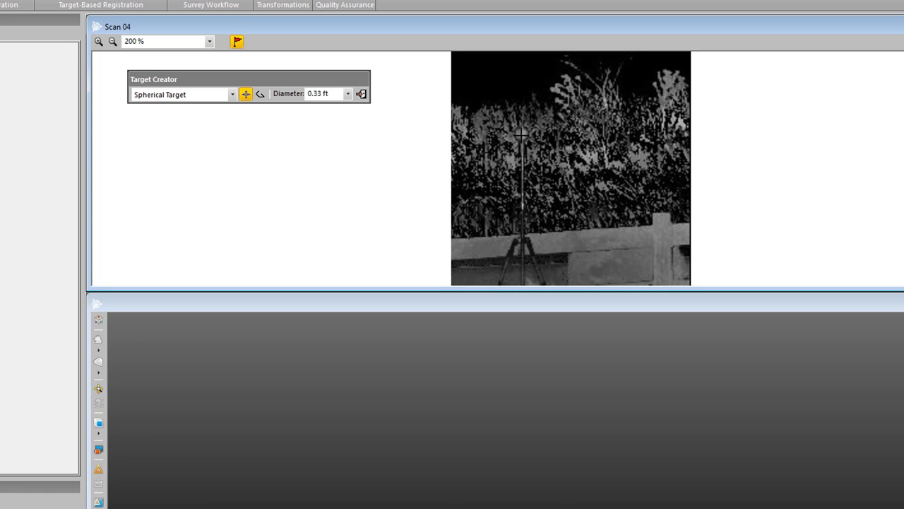
pyautogui.click(521, 133)
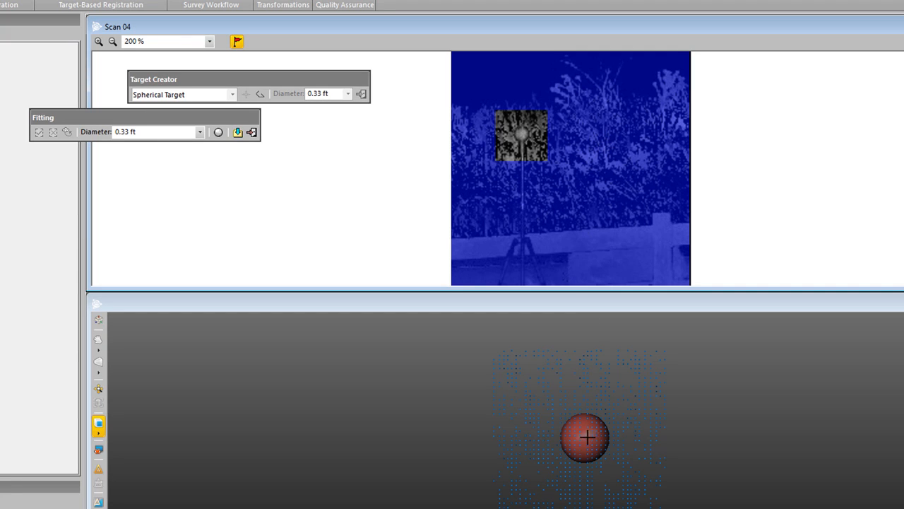
pyautogui.click(602, 434)
pyautogui.moveTo(602, 434); pyautogui.dragTo(671, 430)
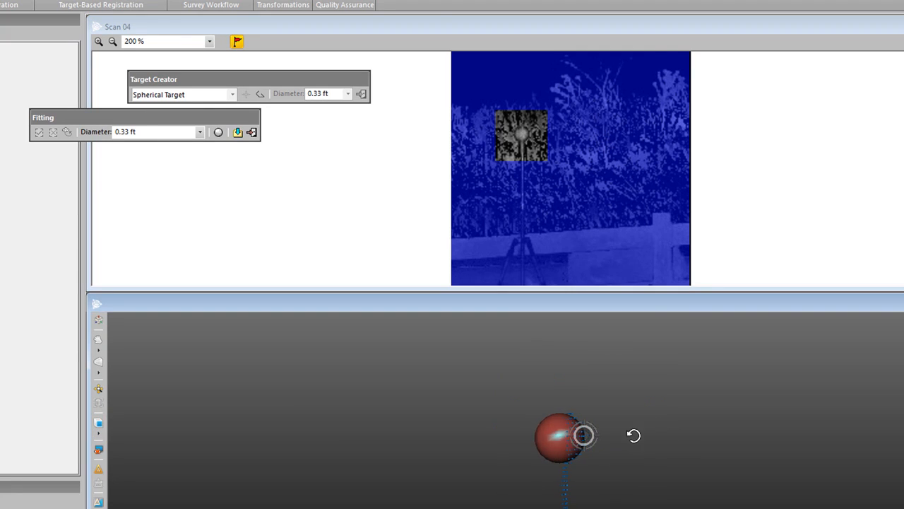
pyautogui.scroll(2, 573, 441)
pyautogui.scroll(2, 573, 442)
pyautogui.moveTo(593, 432); pyautogui.dragTo(551, 421)
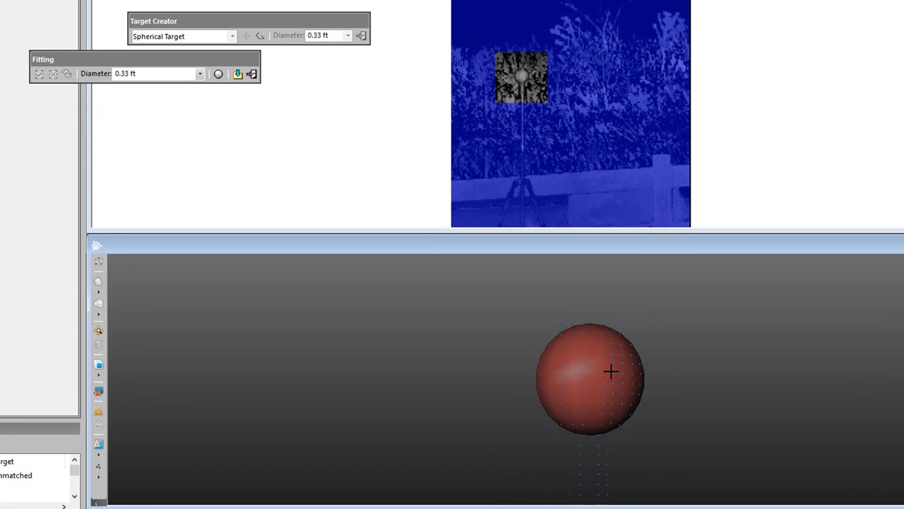
# Check the fitted sphere against its scan points at 3 and 5 pixels, and return the point size to 2 pixels
pyautogui.click(101, 478)
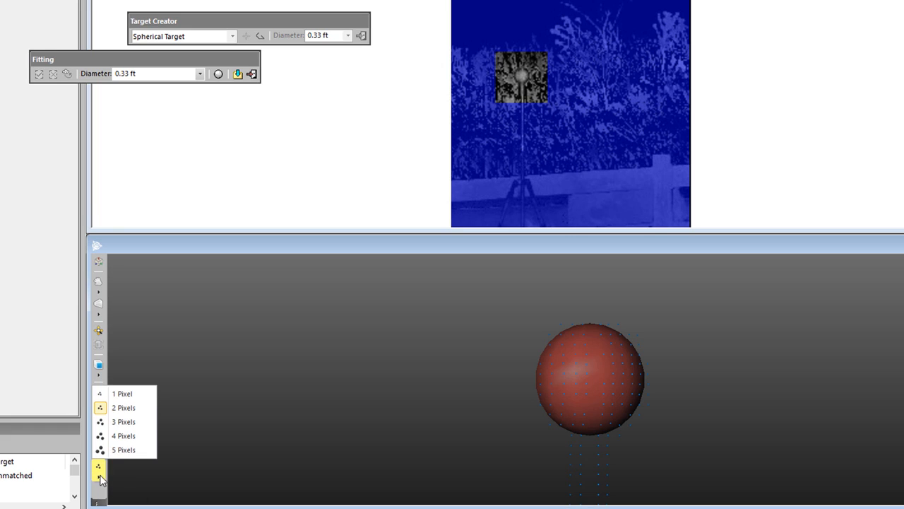
pyautogui.click(124, 422)
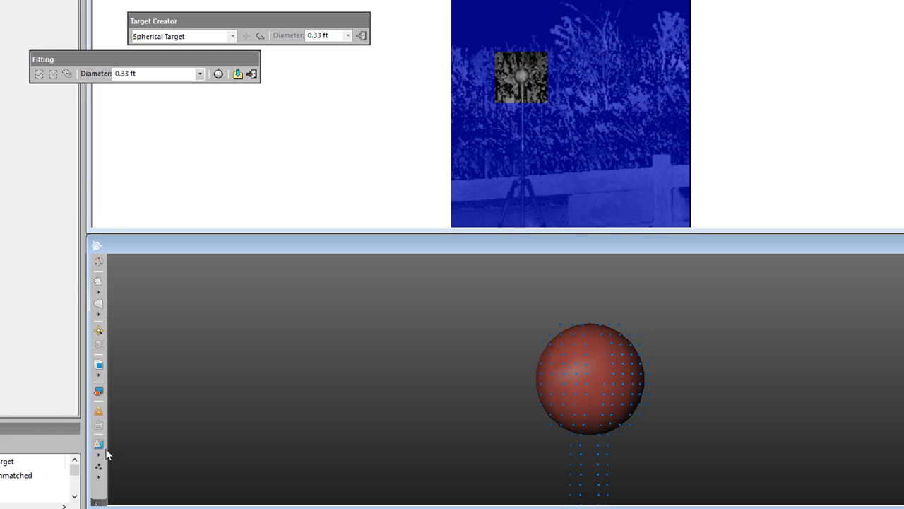
pyautogui.click(101, 479)
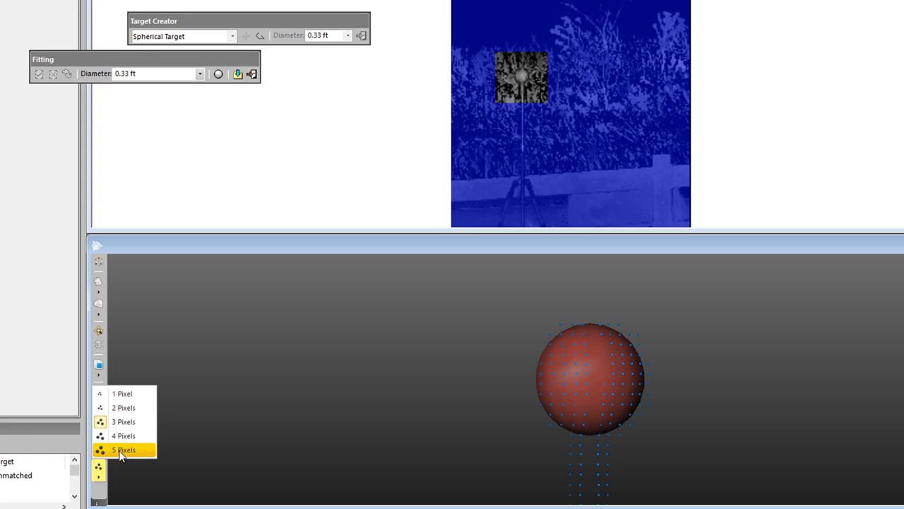
pyautogui.click(122, 451)
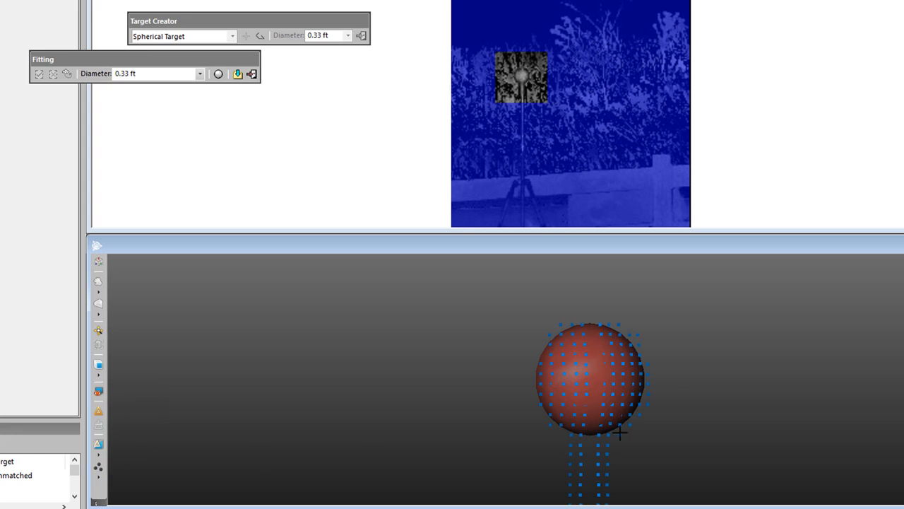
pyautogui.click(100, 480)
pyautogui.click(125, 409)
# Create the fitted Scan 04 target as FS 001 with a height of 6 ft, and leave target creation
pyautogui.click(237, 74)
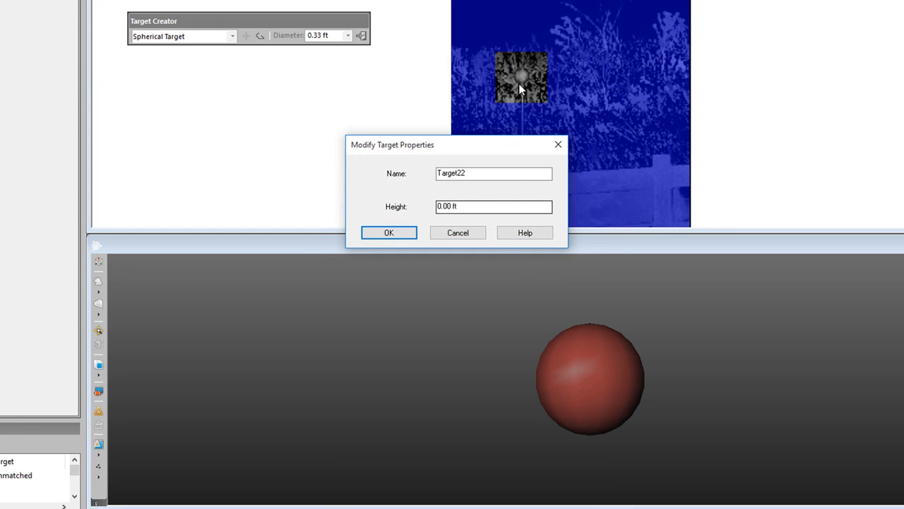
pyautogui.moveTo(470, 173); pyautogui.dragTo(427, 174)
pyautogui.write('FS 001')
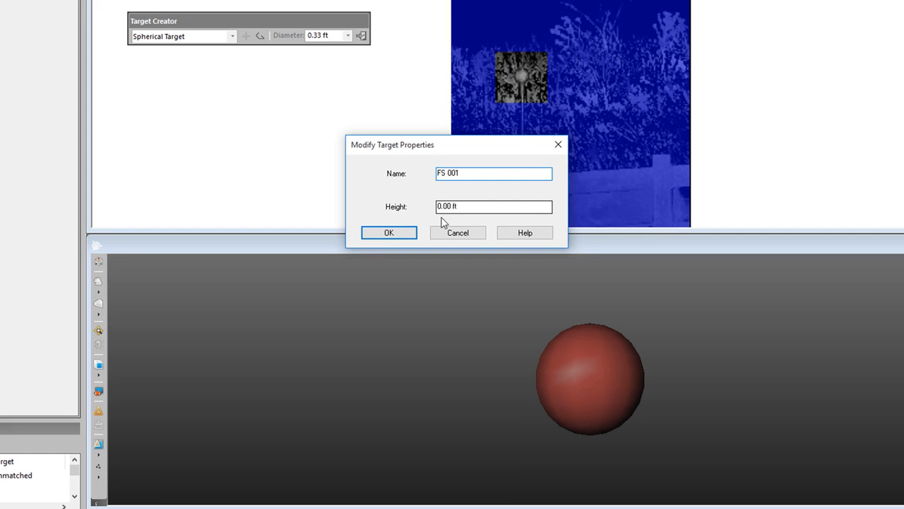
pyautogui.press('Tab')
pyautogui.write('6')
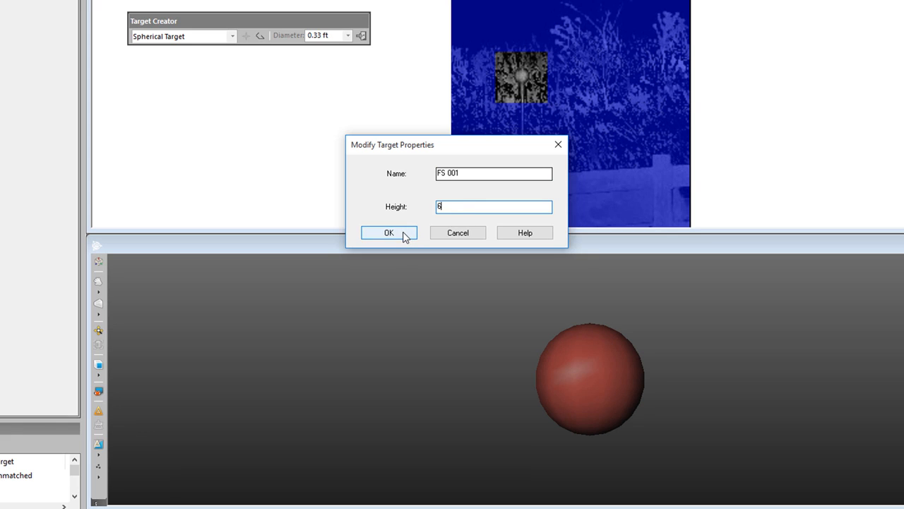
pyautogui.click(404, 234)
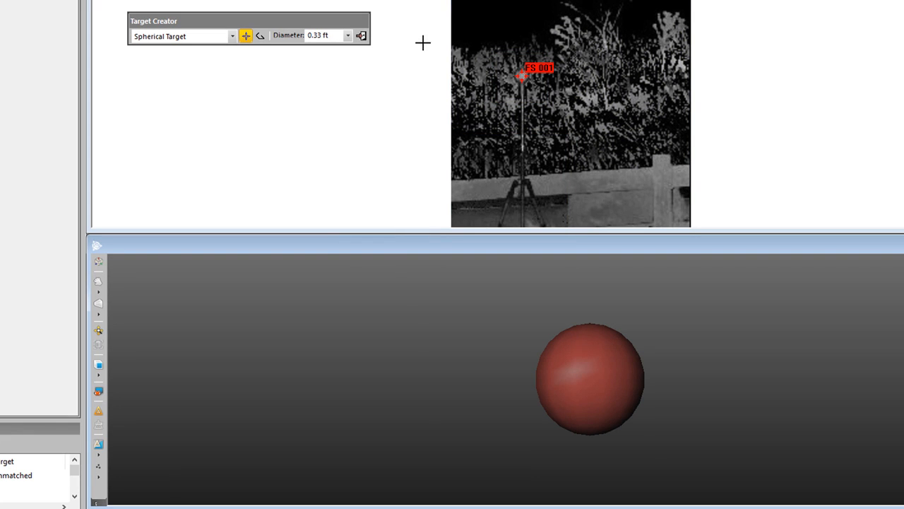
pyautogui.click(361, 35)
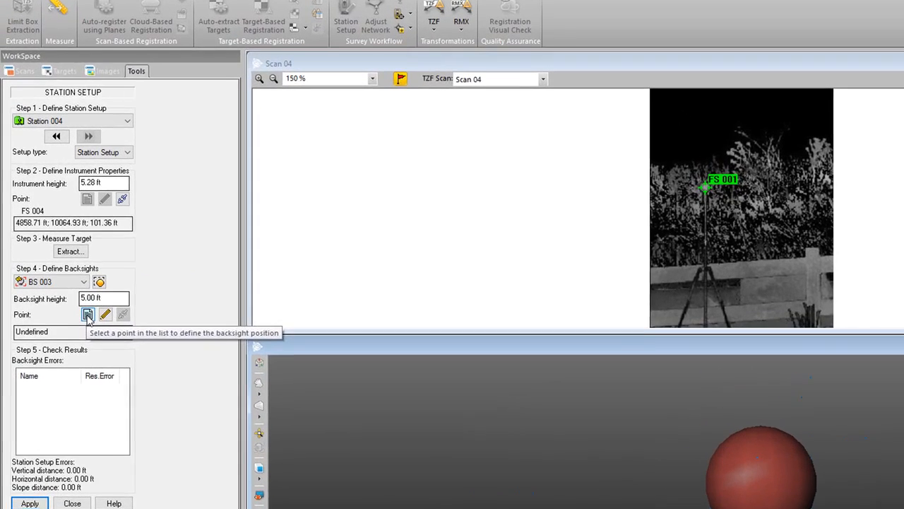
# Match Station 004's backsight BS 003 with the Station 003 point and apply the station setup
pyautogui.click(62, 270)
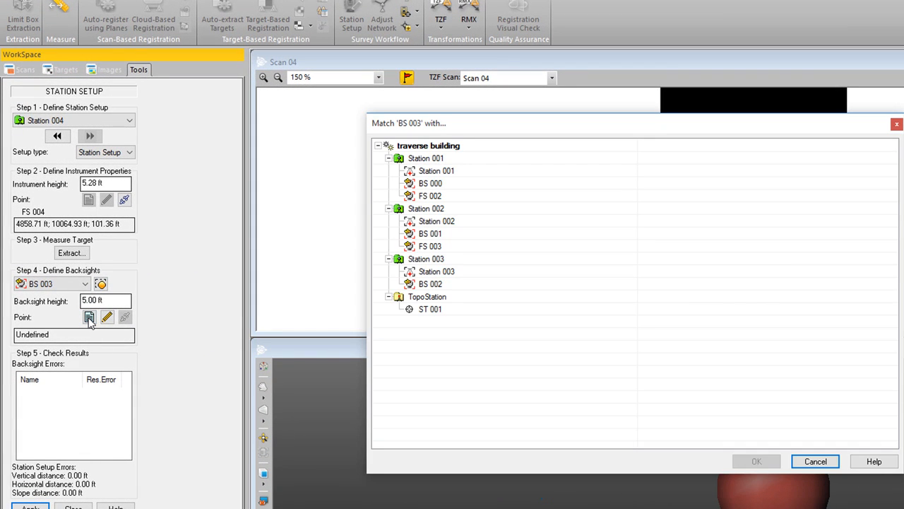
pyautogui.click(451, 276)
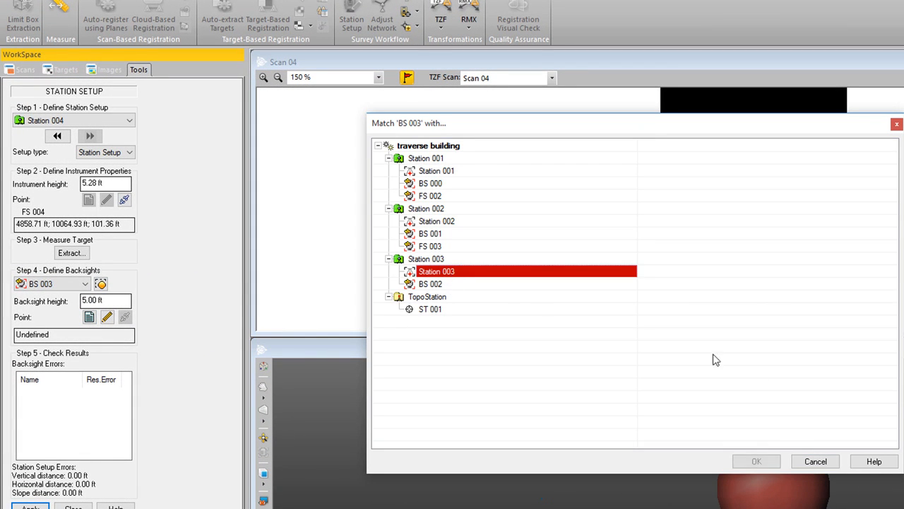
pyautogui.click(756, 461)
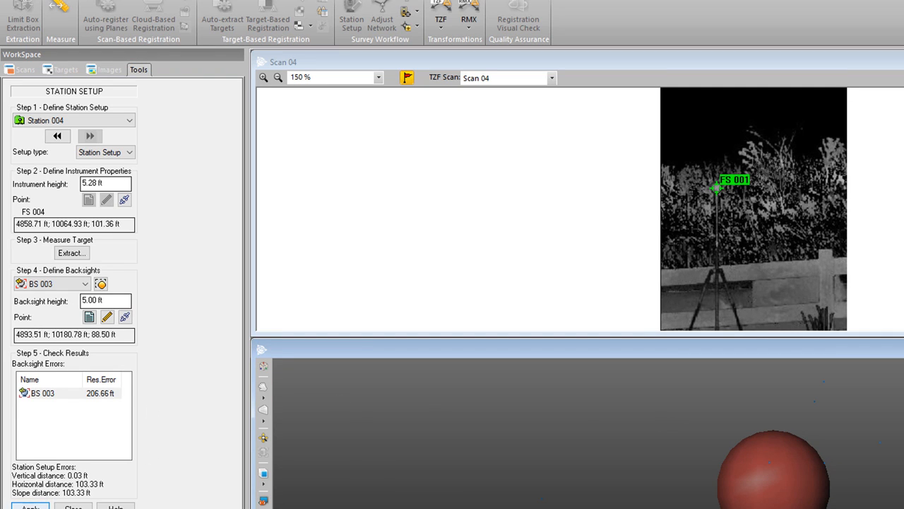
pyautogui.click(30, 506)
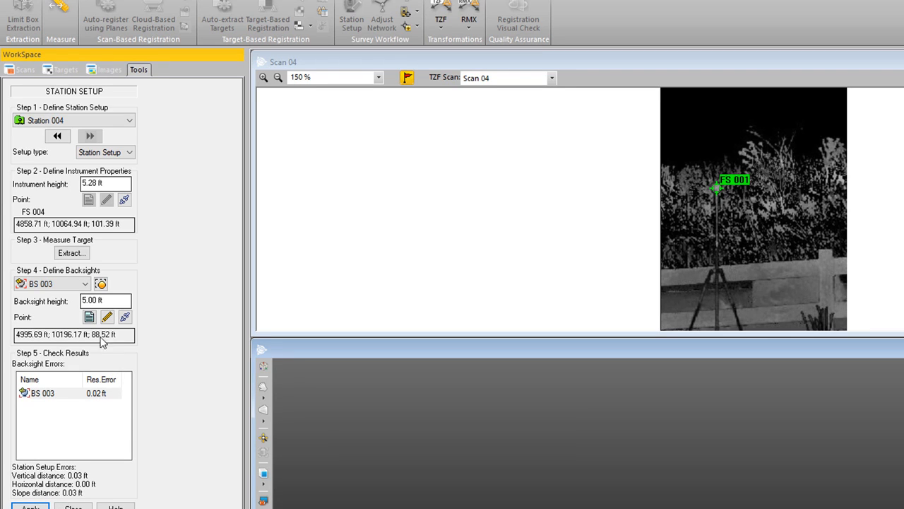
# Match Station 004's target FS 001 with topo point ST 001, apply the setup, and leave station setup
pyautogui.click(85, 283)
pyautogui.click(41, 308)
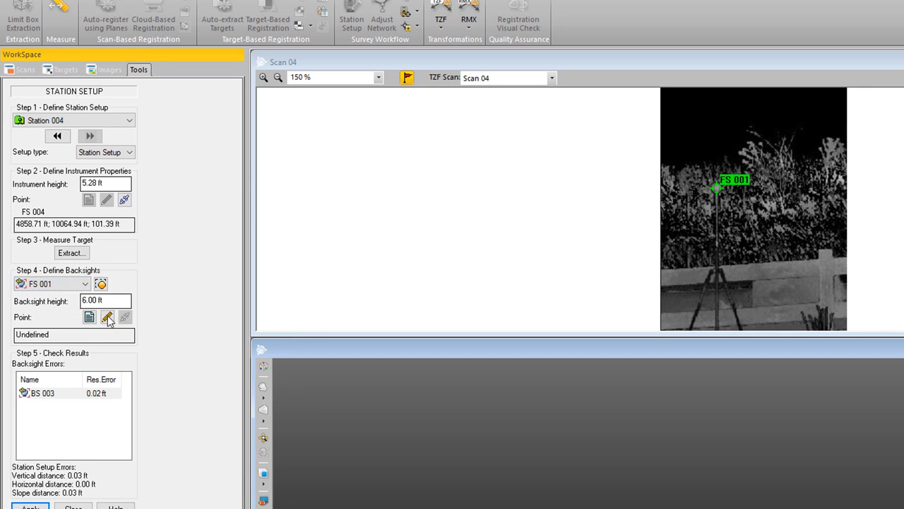
pyautogui.click(89, 317)
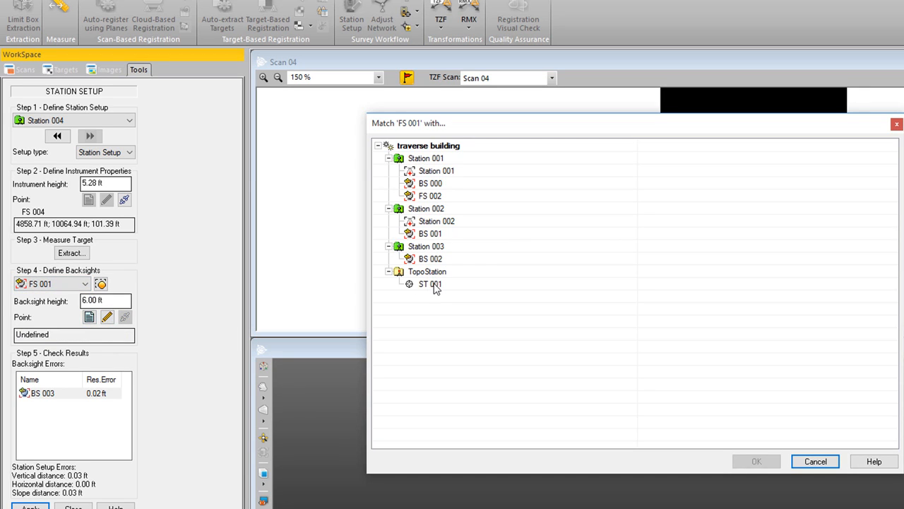
pyautogui.click(432, 285)
pyautogui.click(757, 461)
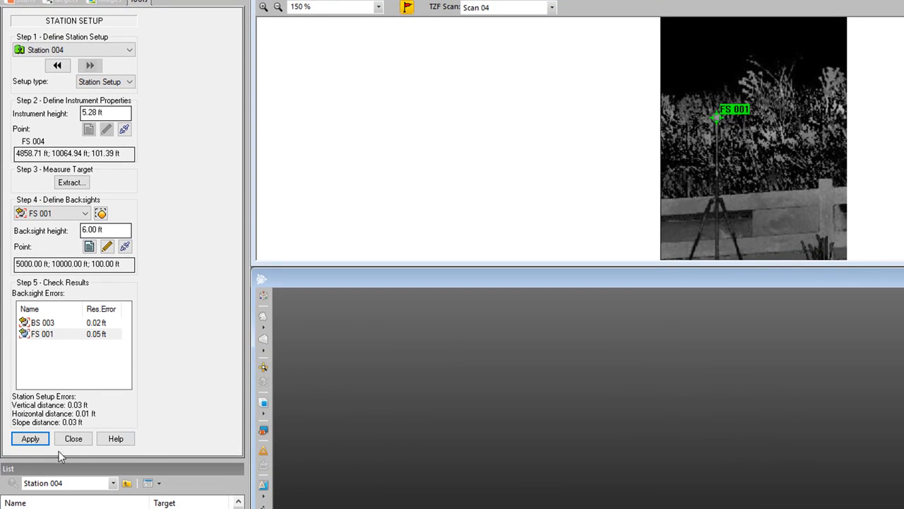
pyautogui.click(27, 436)
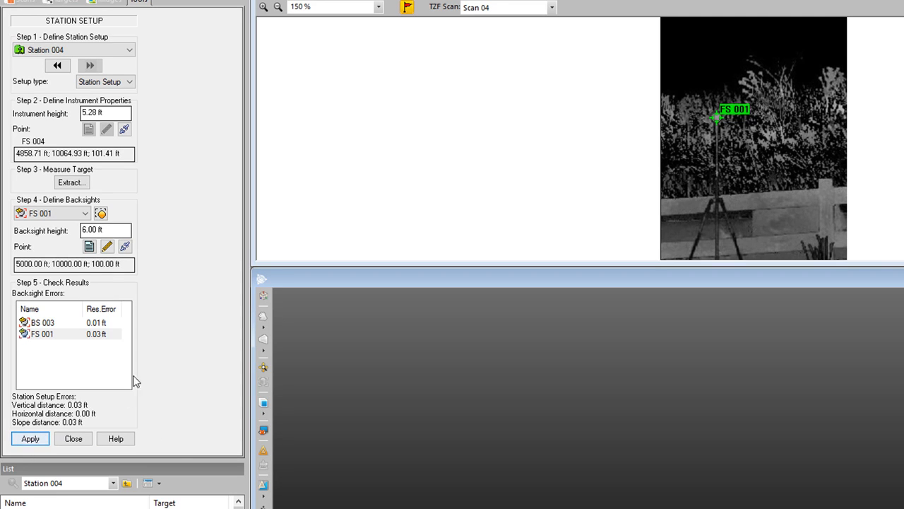
pyautogui.click(75, 440)
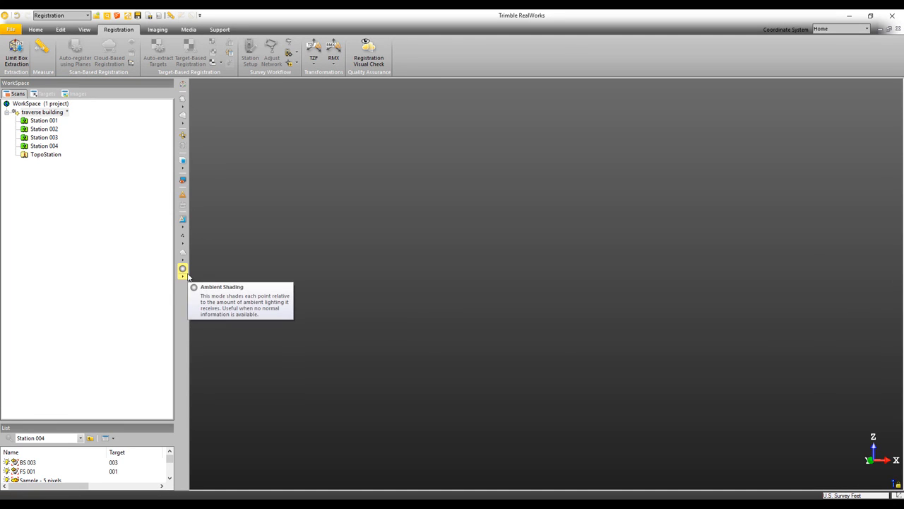
# Run Adjust Network on the traverse building project, review the station residual errors, and apply the registration
pyautogui.click(183, 136)
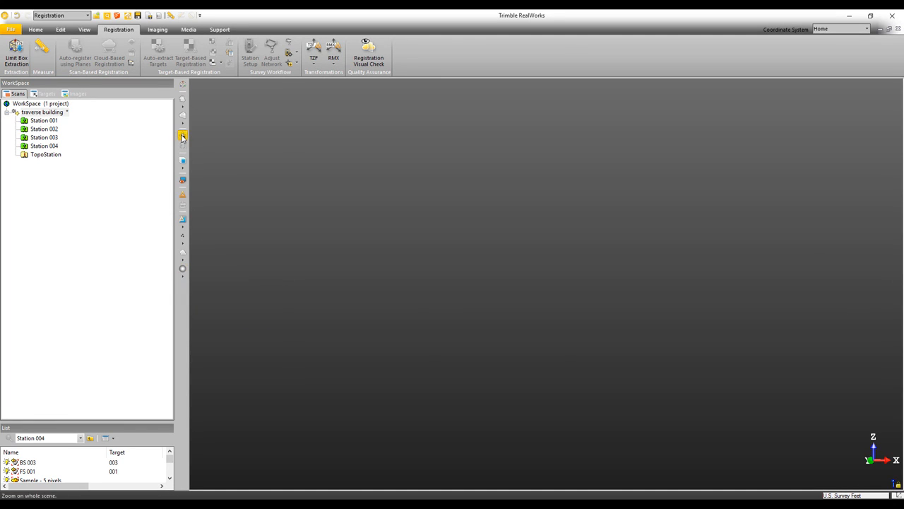
pyautogui.moveTo(563, 342); pyautogui.dragTo(495, 288)
pyautogui.scroll(1, 538, 314)
pyautogui.scroll(5, 456, 316)
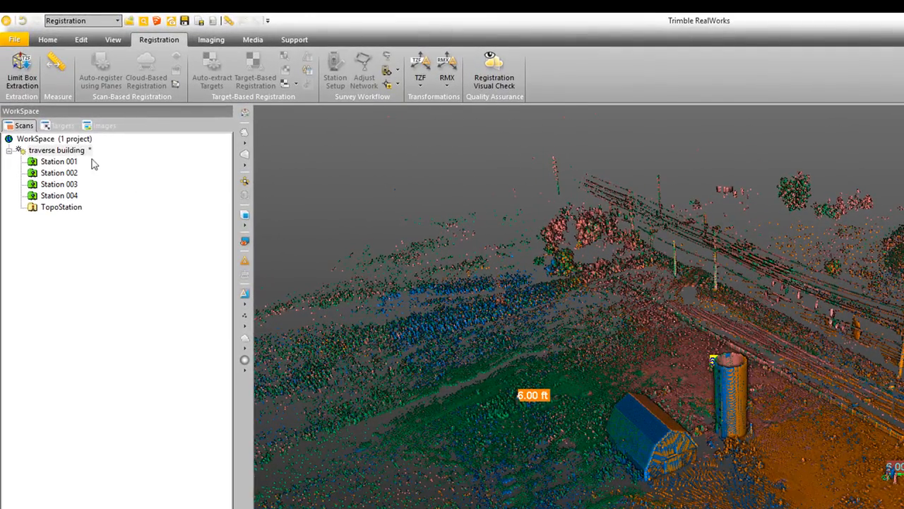
pyautogui.click(71, 152)
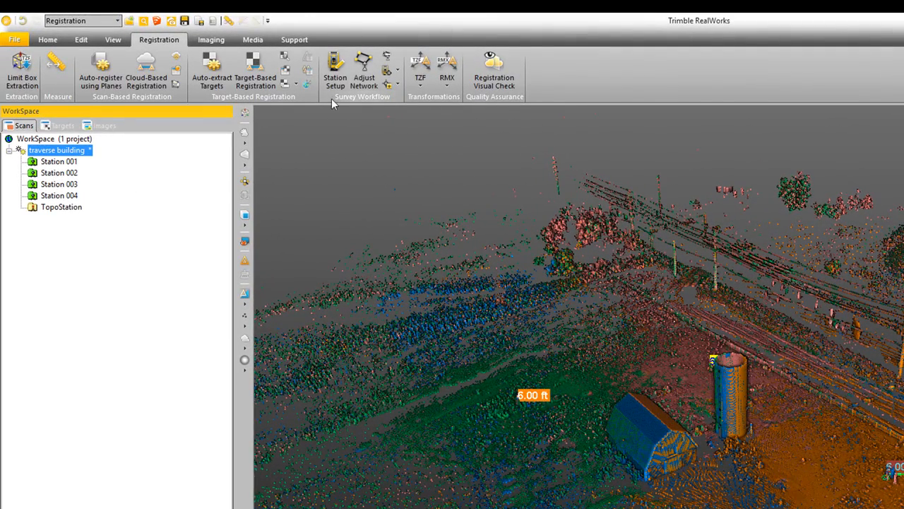
pyautogui.click(360, 63)
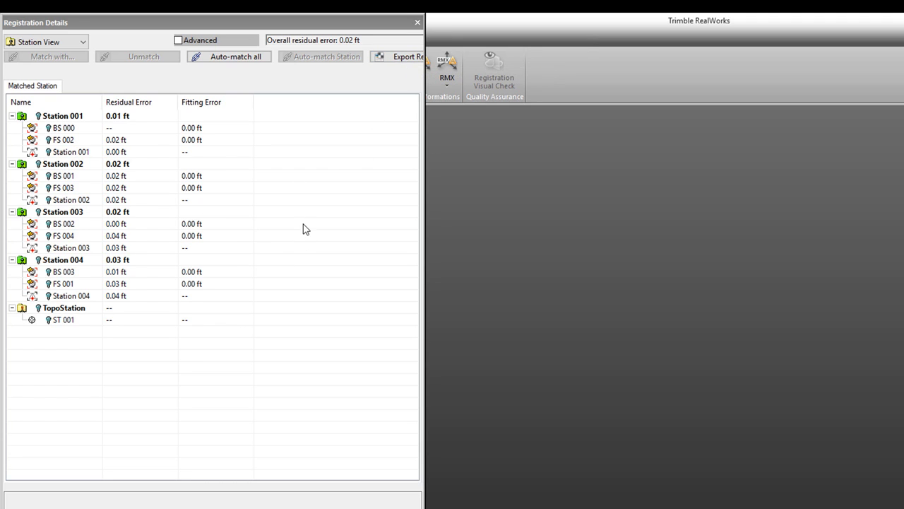
pyautogui.click(417, 22)
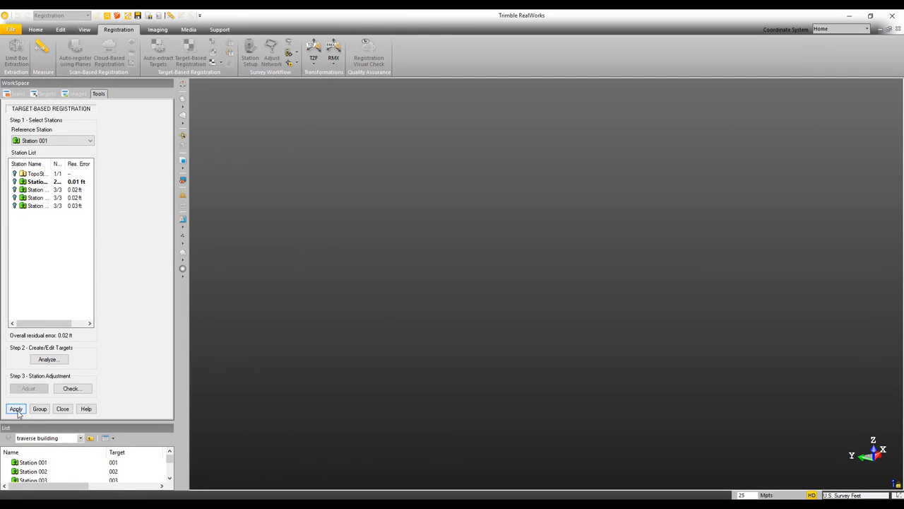
pyautogui.click(15, 409)
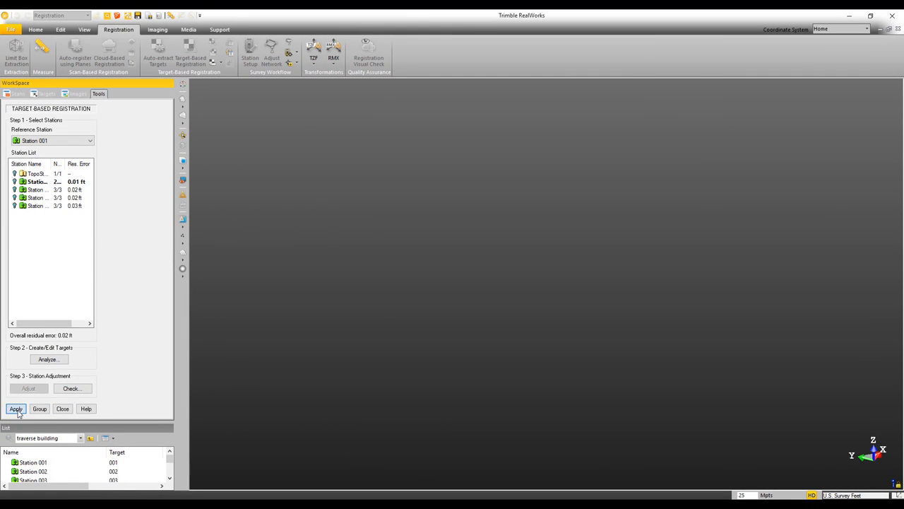
pyautogui.click(62, 410)
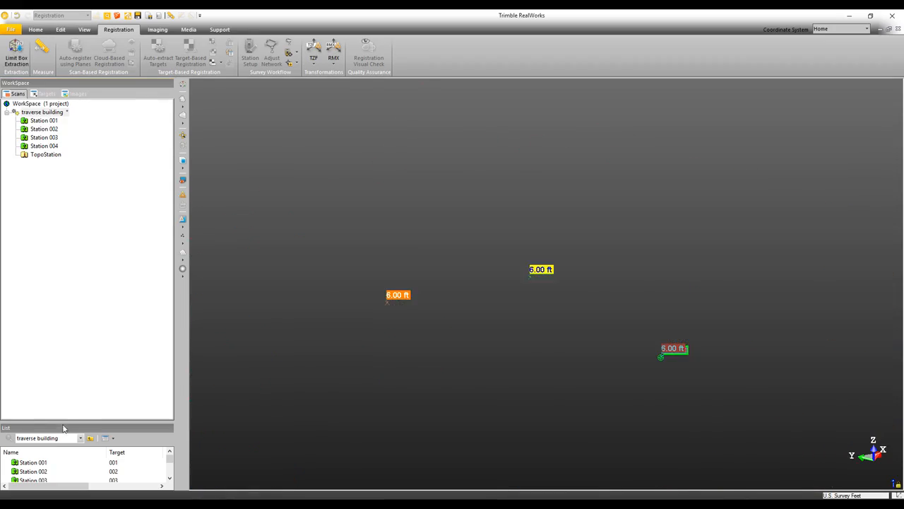
# Examine the registered point cloud around the barn and silo in 3D, including a close-up of how the stations' points align
pyautogui.moveTo(64, 421); pyautogui.dragTo(75, 330)
pyautogui.moveTo(514, 313); pyautogui.dragTo(456, 311)
pyautogui.scroll(4, 496, 289)
pyautogui.moveTo(521, 265); pyautogui.dragTo(420, 265)
pyautogui.moveTo(556, 276); pyautogui.dragTo(508, 261)
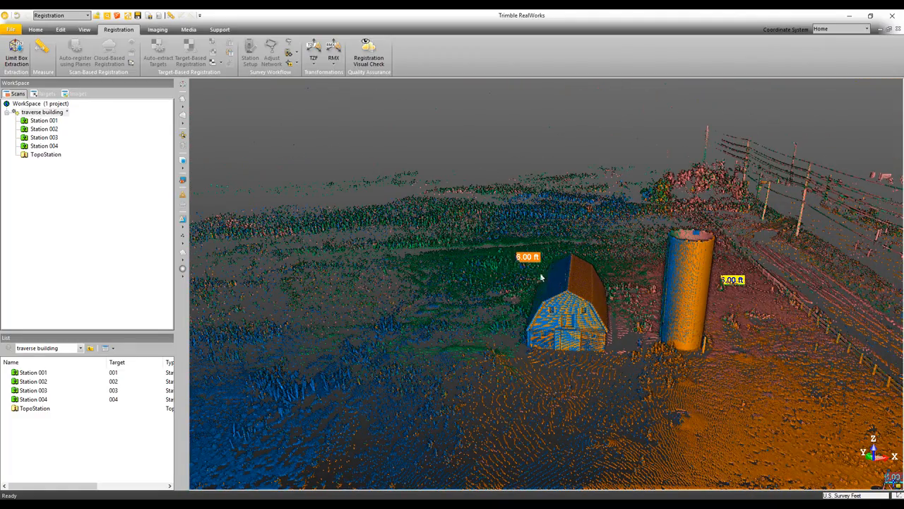
pyautogui.moveTo(546, 275)
pyautogui.moveTo(569, 296)
pyautogui.mouseDown()
pyautogui.moveTo(572, 289)
pyautogui.moveTo(547, 315)
pyautogui.moveTo(550, 345)
pyautogui.mouseUp()
pyautogui.scroll(5, 544, 309)
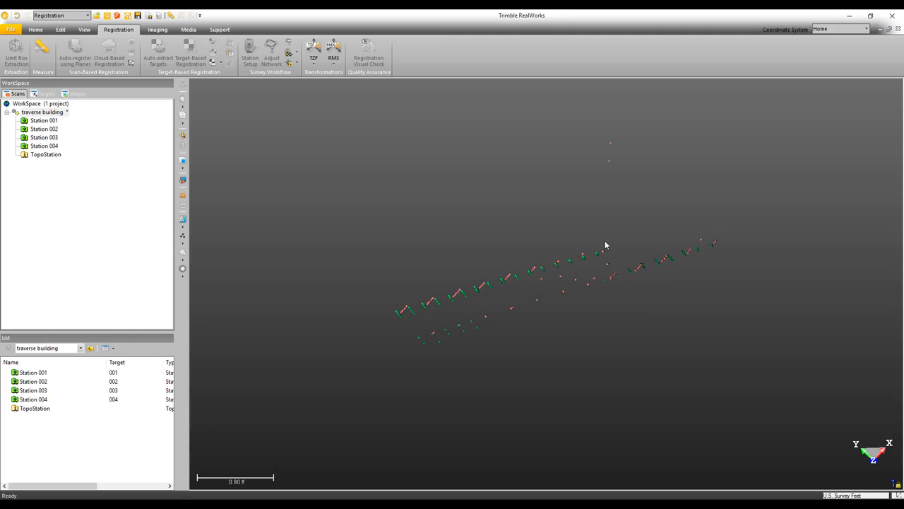
pyautogui.moveTo(504, 284); pyautogui.dragTo(509, 259)
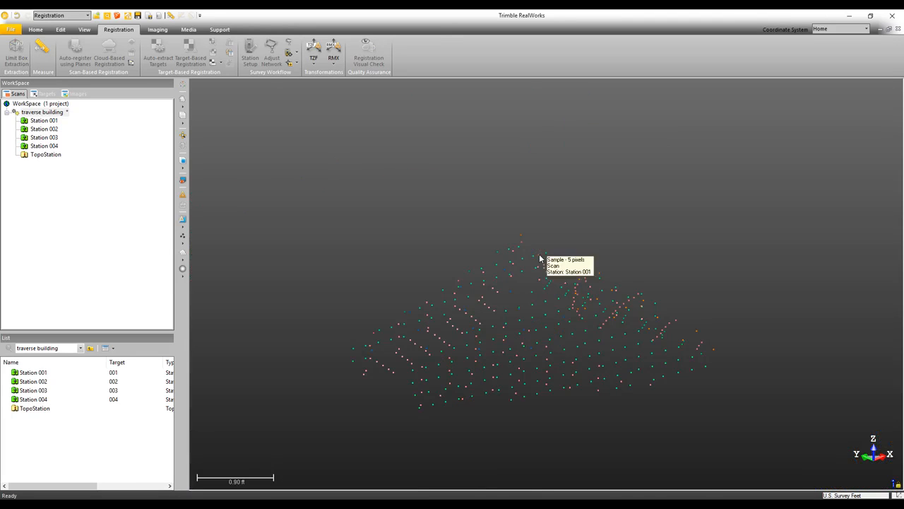
pyautogui.moveTo(539, 256)
pyautogui.mouseDown()
pyautogui.moveTo(549, 335)
pyautogui.moveTo(634, 241)
pyautogui.moveTo(638, 188)
pyautogui.moveTo(569, 265)
pyautogui.mouseUp()
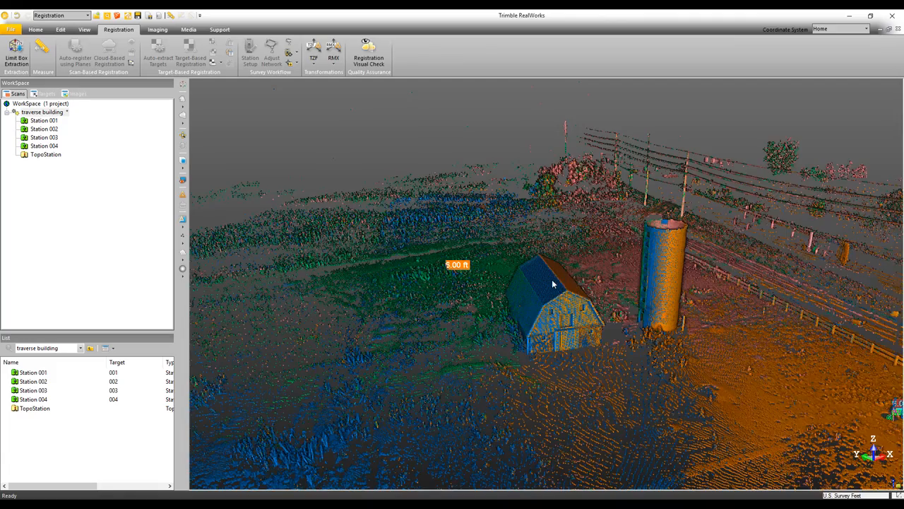
pyautogui.scroll(-3, 558, 282)
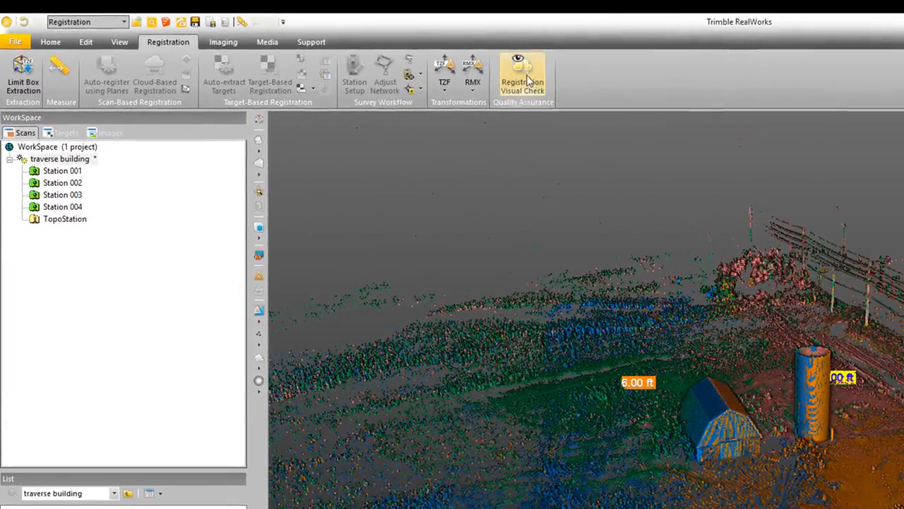
# Start a Registration Visual Check, cut a horizontal slice through the silo, and inspect its circular outline up close
pyautogui.click(530, 76)
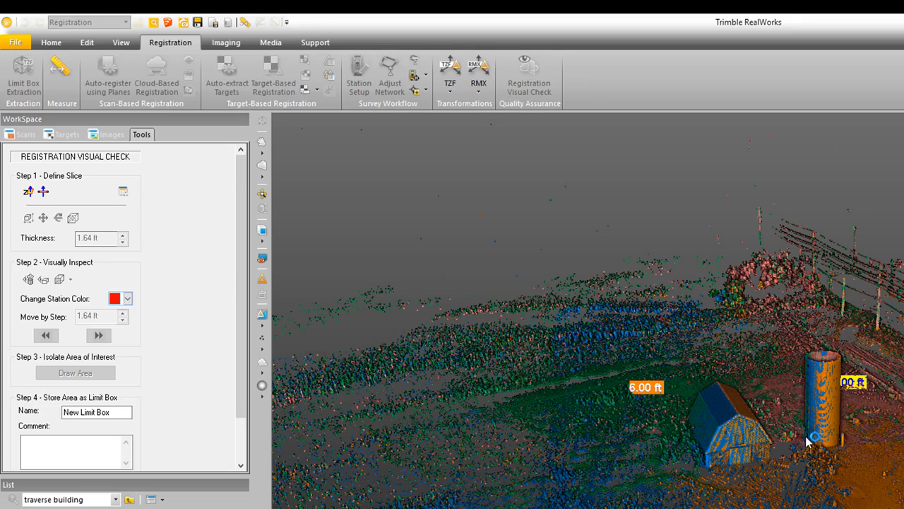
pyautogui.click(28, 192)
pyautogui.click(822, 419)
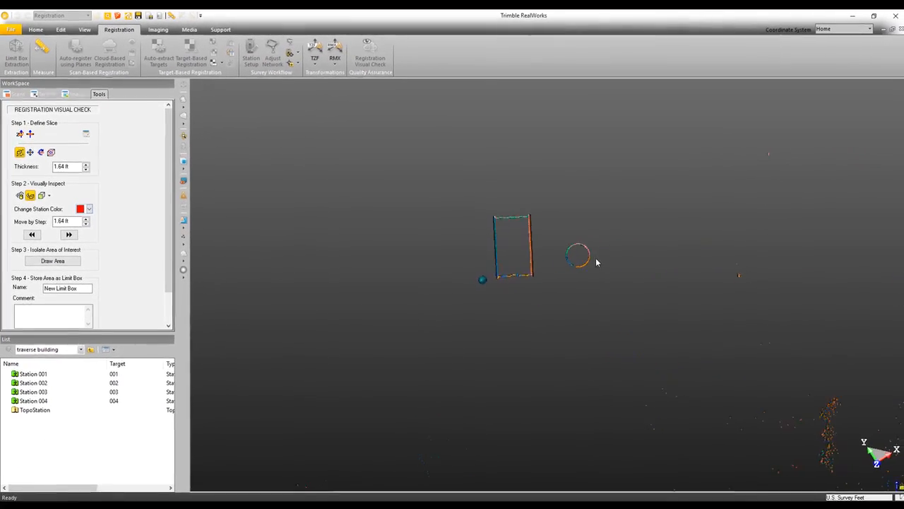
pyautogui.scroll(5, 725, 329)
pyautogui.scroll(2, 553, 176)
pyautogui.moveTo(552, 176); pyautogui.dragTo(557, 186)
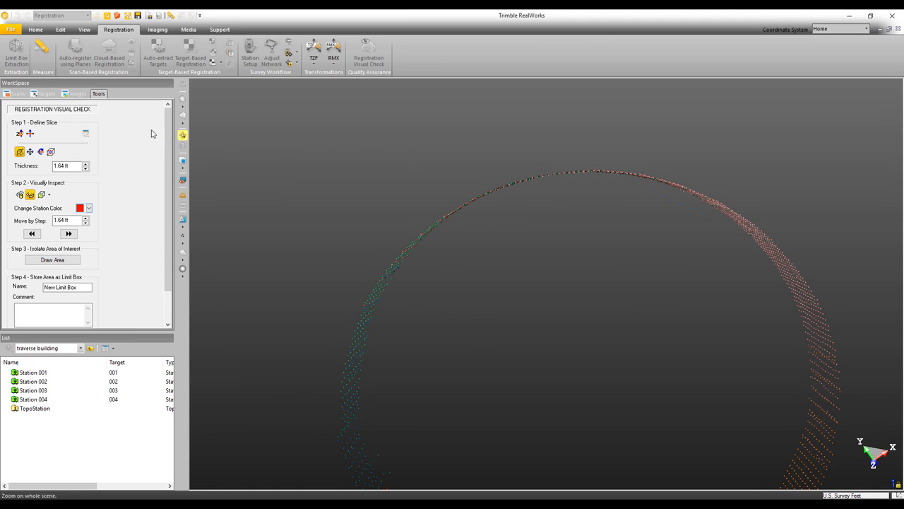
# Switch the view to parallel projection and inspect the silo slice's full circular outline from above
pyautogui.click(184, 107)
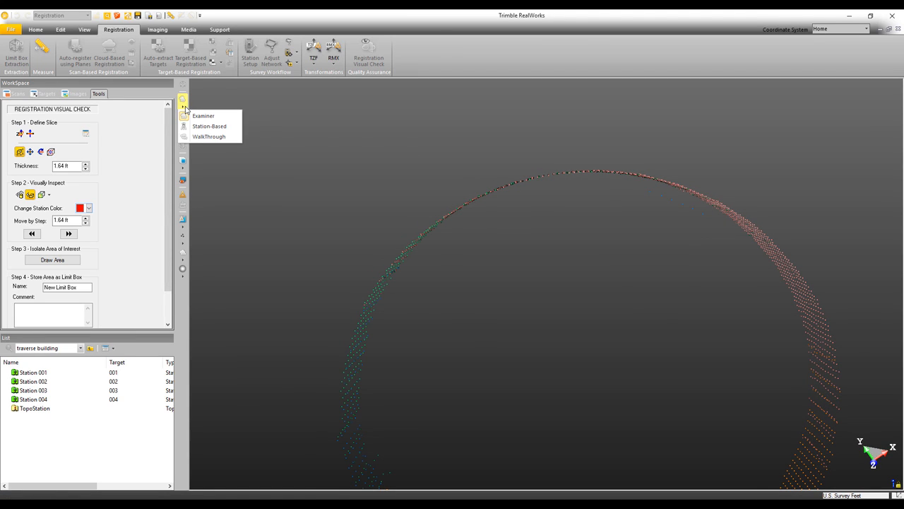
pyautogui.click(183, 117)
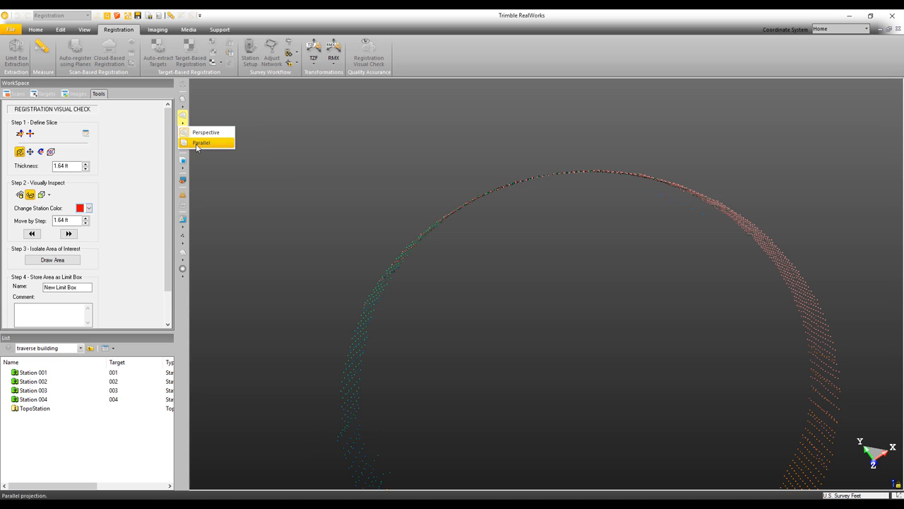
pyautogui.click(198, 144)
pyautogui.moveTo(547, 179); pyautogui.dragTo(549, 164)
pyautogui.moveTo(431, 321); pyautogui.dragTo(282, 184, button='middle')
pyautogui.scroll(-7, 454, 222)
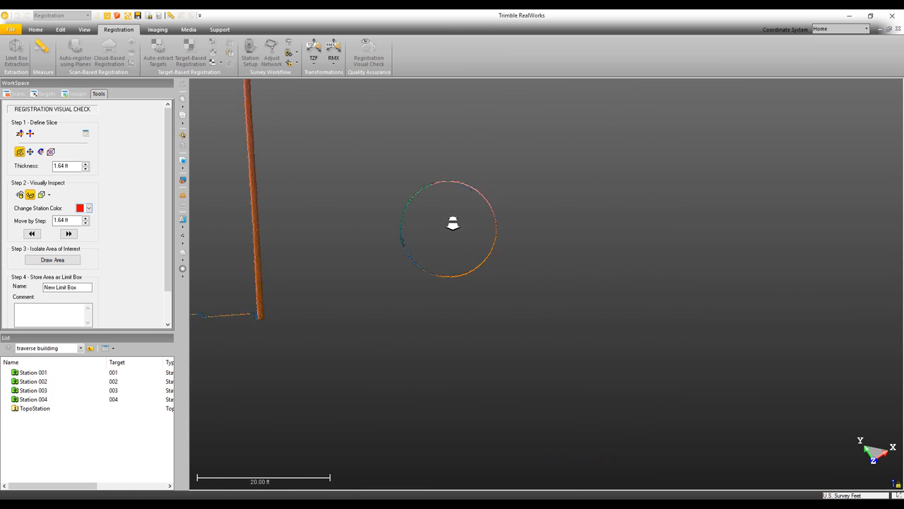
# Inspect the horizontal slice through the barn and silo in 3D, and close the Registration Visual Check
pyautogui.moveTo(330, 201); pyautogui.dragTo(588, 230, button='middle')
pyautogui.scroll(1, 441, 134)
pyautogui.moveTo(440, 136); pyautogui.dragTo(517, 183)
pyautogui.scroll(-4, 517, 188)
pyautogui.moveTo(614, 181); pyautogui.dragTo(570, 228)
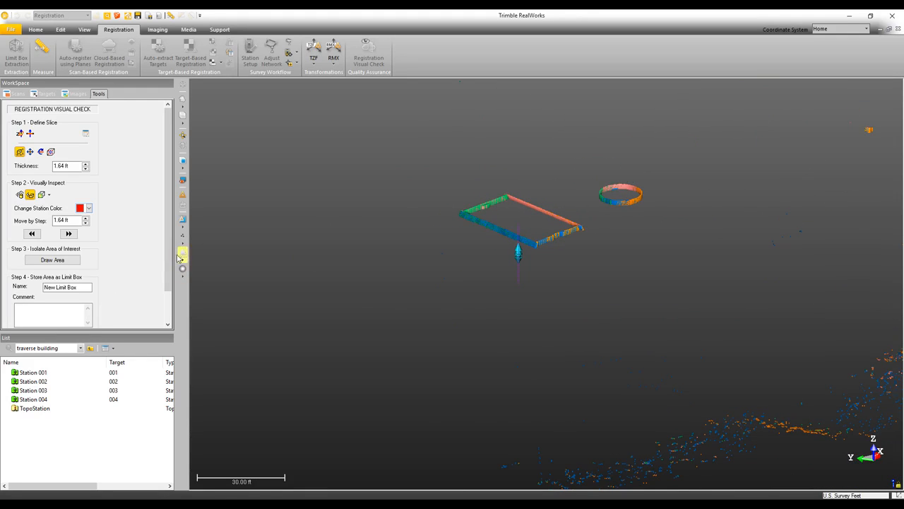
pyautogui.scroll(-2, 168, 265)
pyautogui.click(60, 315)
# Examine the station marker and its height labels up close in the orange scan beside the silo
pyautogui.moveTo(482, 238)
pyautogui.mouseDown()
pyautogui.moveTo(503, 296)
pyautogui.moveTo(506, 283)
pyautogui.moveTo(458, 275)
pyautogui.moveTo(505, 217)
pyautogui.moveTo(535, 254)
pyautogui.mouseUp()
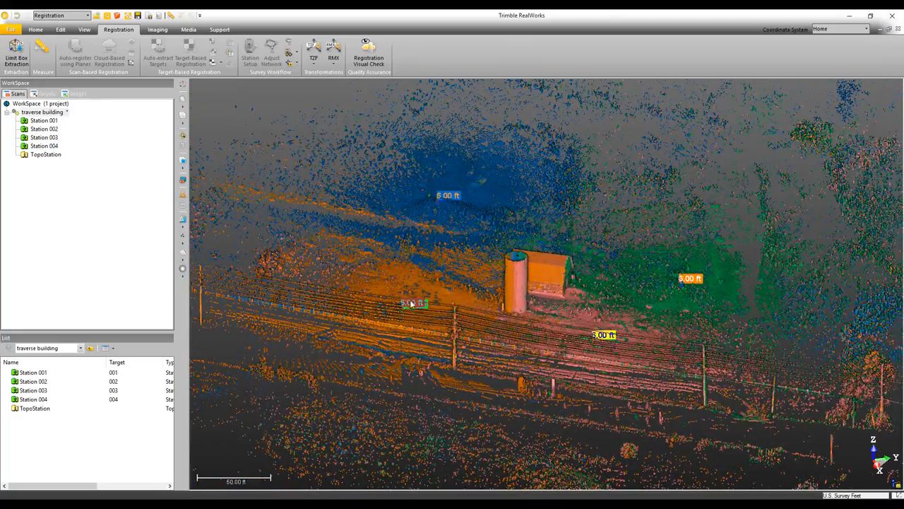
pyautogui.scroll(10, 412, 303)
pyautogui.moveTo(286, 329); pyautogui.dragTo(424, 292, button='middle')
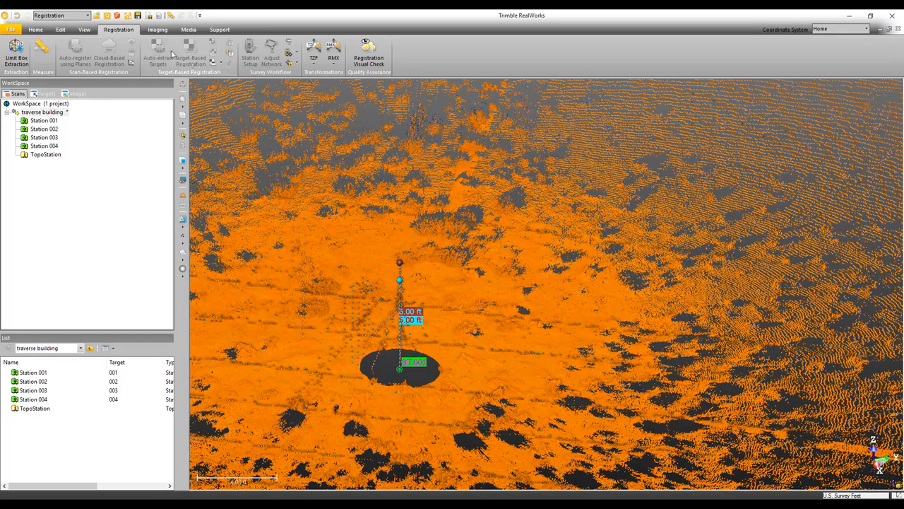
pyautogui.click(46, 113)
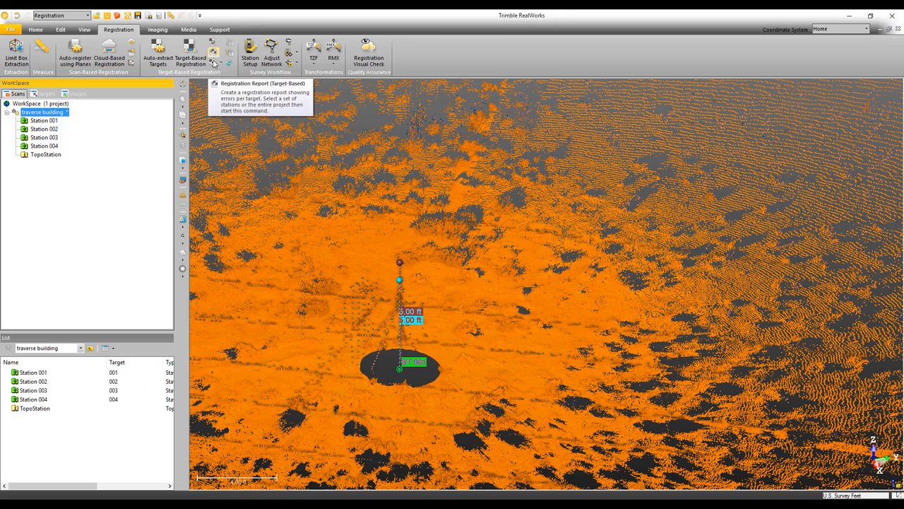
pyautogui.click(213, 63)
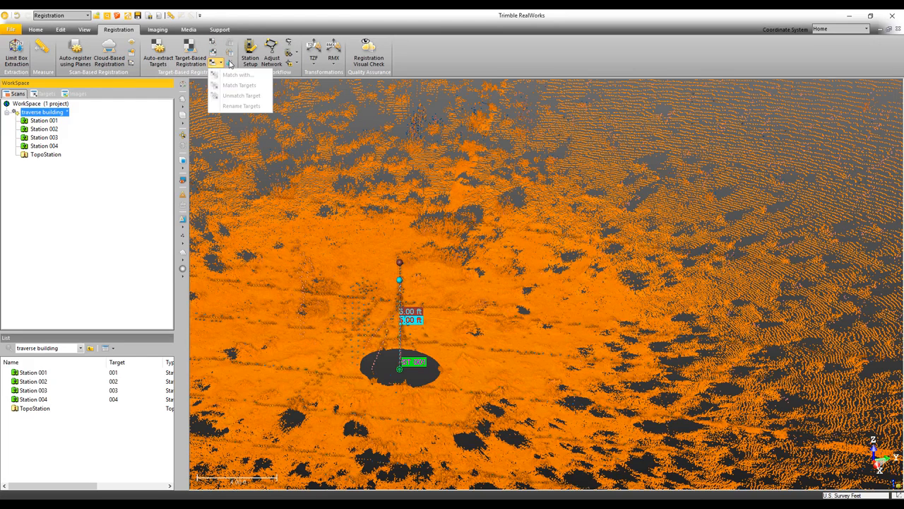
pyautogui.click(229, 65)
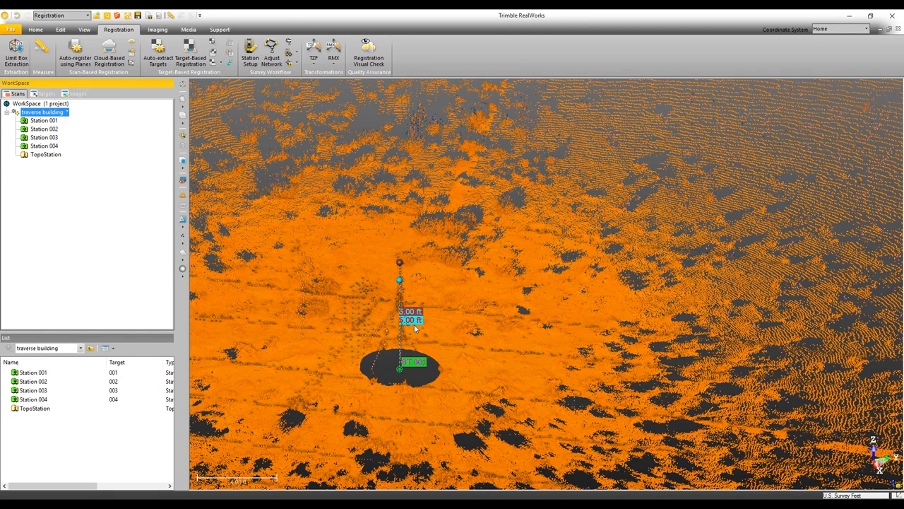
# Measure the 3D coordinates of the station's ground point in the orange scan, and close the measurement tool
pyautogui.scroll(5, 425, 343)
pyautogui.moveTo(424, 341); pyautogui.dragTo(452, 300)
pyautogui.scroll(-5, 453, 299)
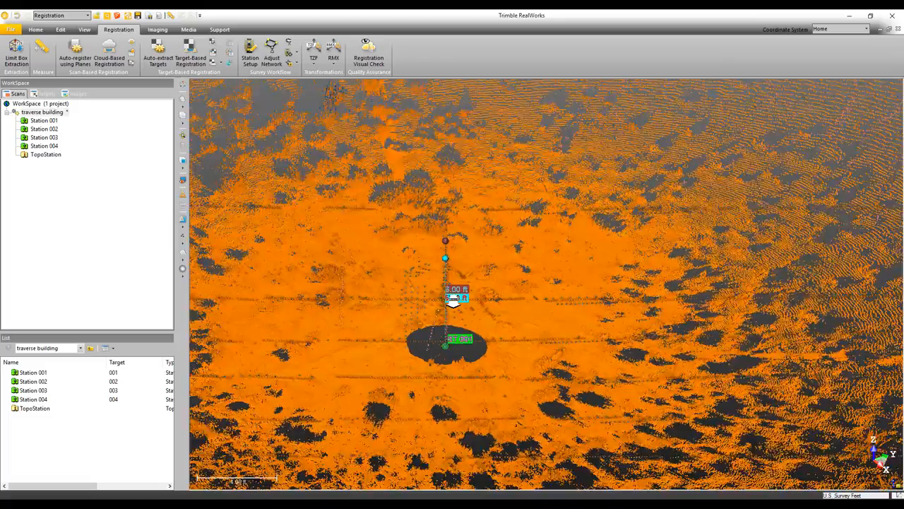
pyautogui.scroll(-3, 453, 299)
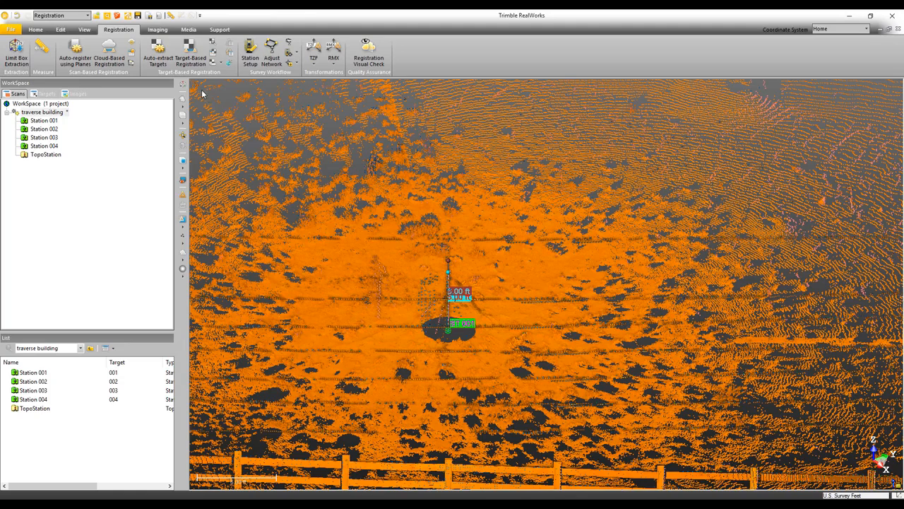
pyautogui.click(42, 48)
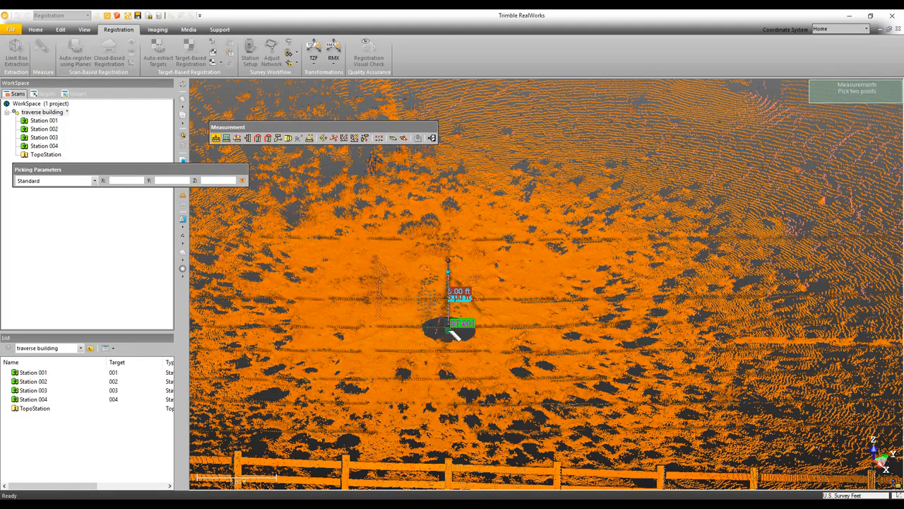
pyautogui.click(380, 139)
pyautogui.click(454, 332)
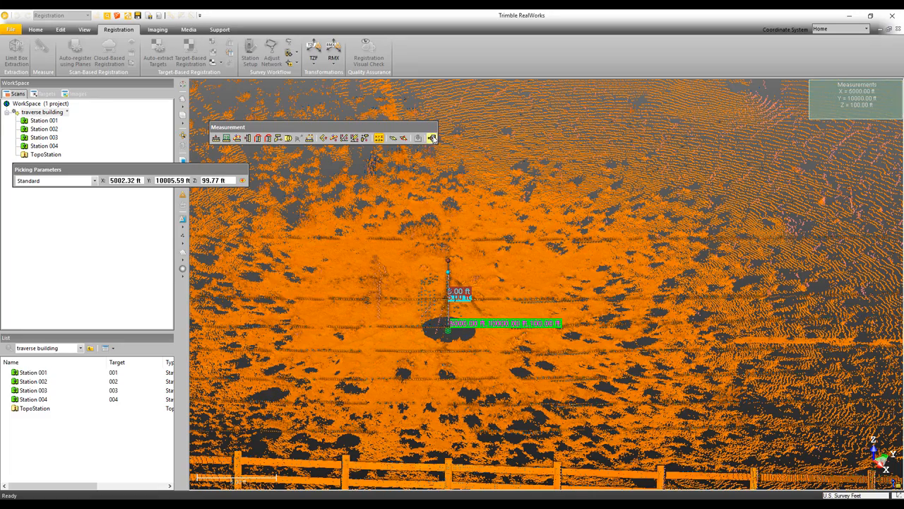
pyautogui.click(431, 138)
# View the whole registered traverse building point cloud with all four stations from above
pyautogui.scroll(-5, 500, 250)
pyautogui.scroll(-6, 500, 250)
pyautogui.moveTo(522, 206); pyautogui.dragTo(521, 284)
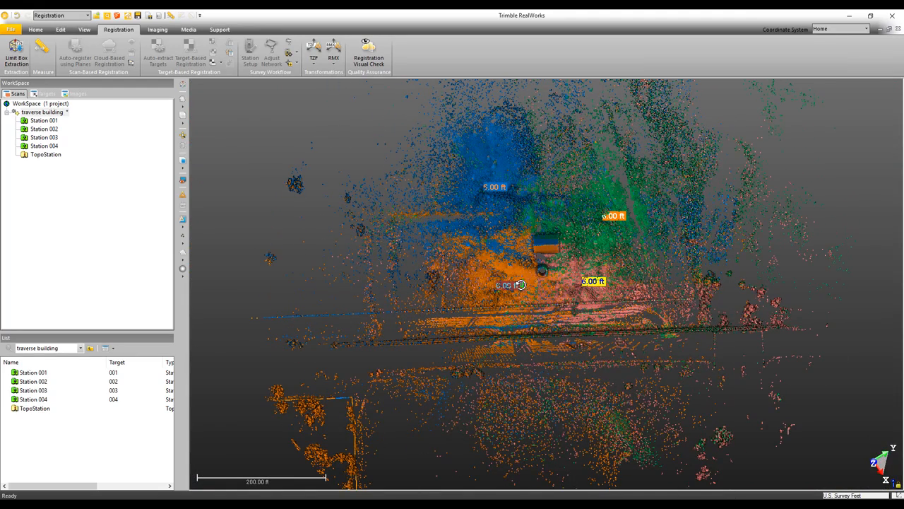